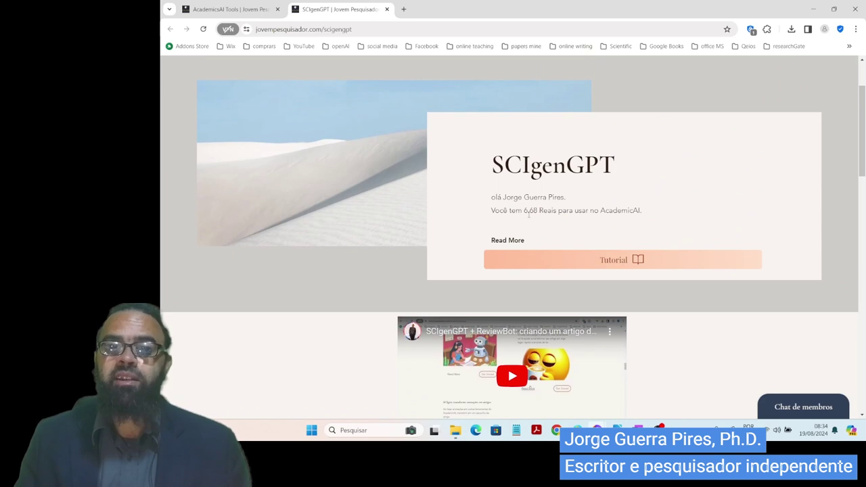
- Copy the 6.68 Reais credit balance from the top of the SCIgenGPT page
scroll(670, 331, "down", 15)
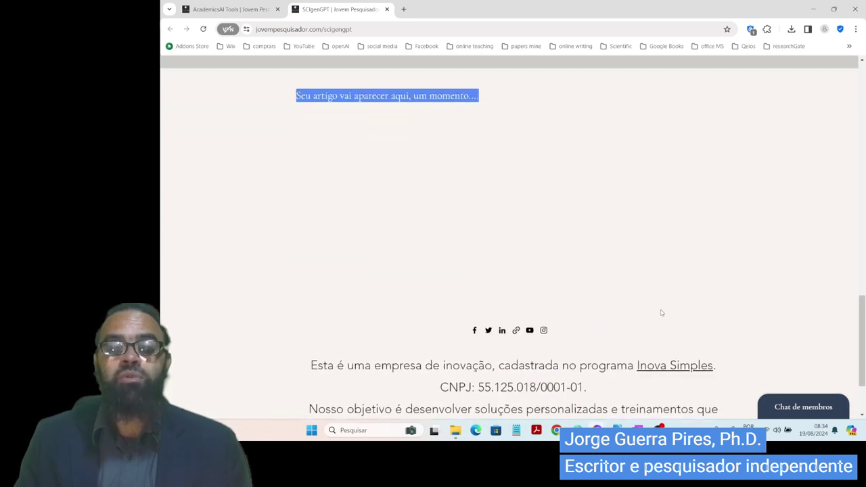
scroll(663, 318, "up", 2)
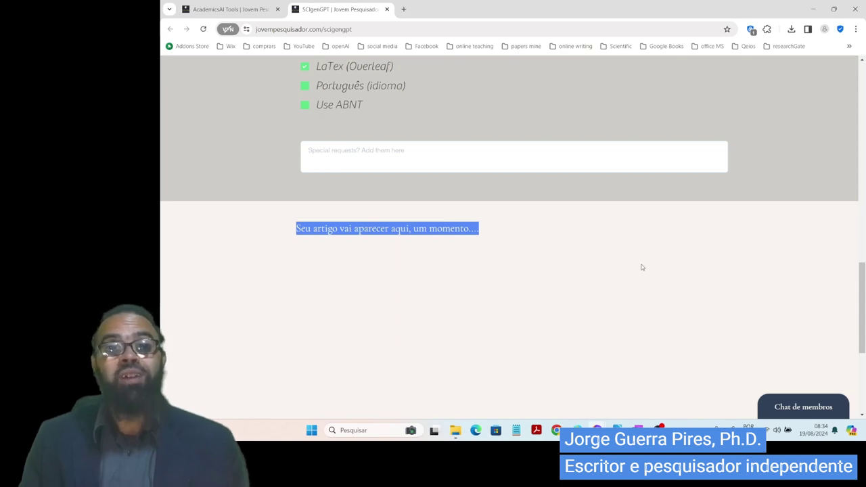
scroll(642, 267, "up", 15)
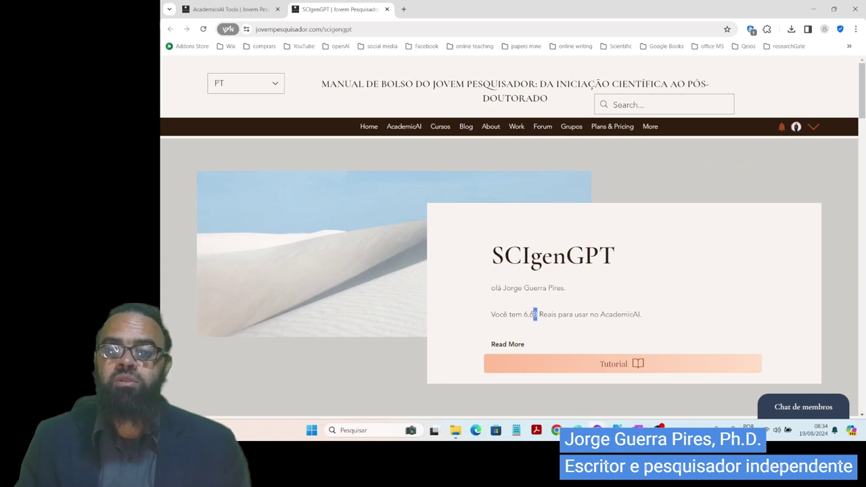
right_click(525, 311)
left_click(599, 285)
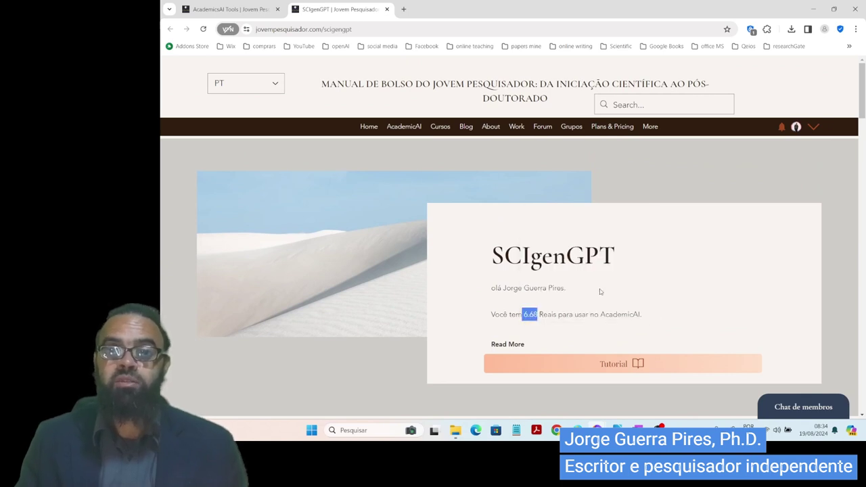
- Glance at the AcademicsAI Tools tab, return to SCIgenGPT, and switch to the Wix CMS window
left_click(230, 9)
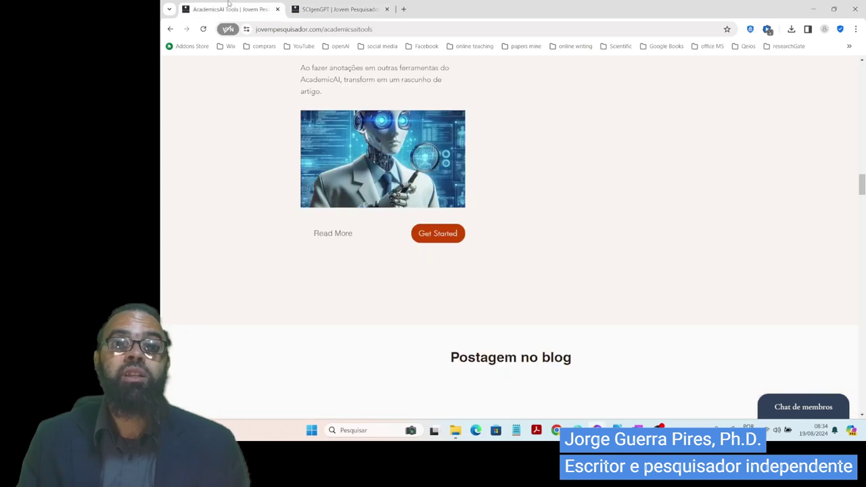
left_click(338, 9)
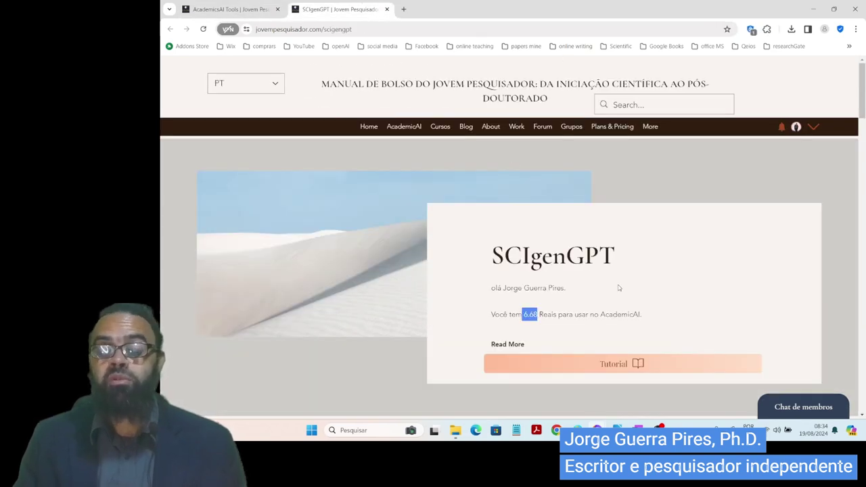
key("alt+Tab")
key("alt+Tab")
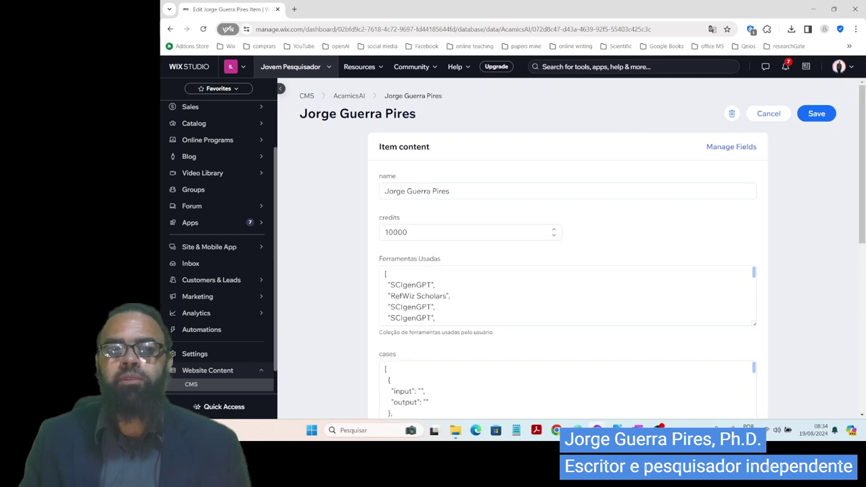
- Inspect the record's credits_BRL value of 6.6230148, then return to the SCIgenGPT window
scroll(819, 299, "down", 3)
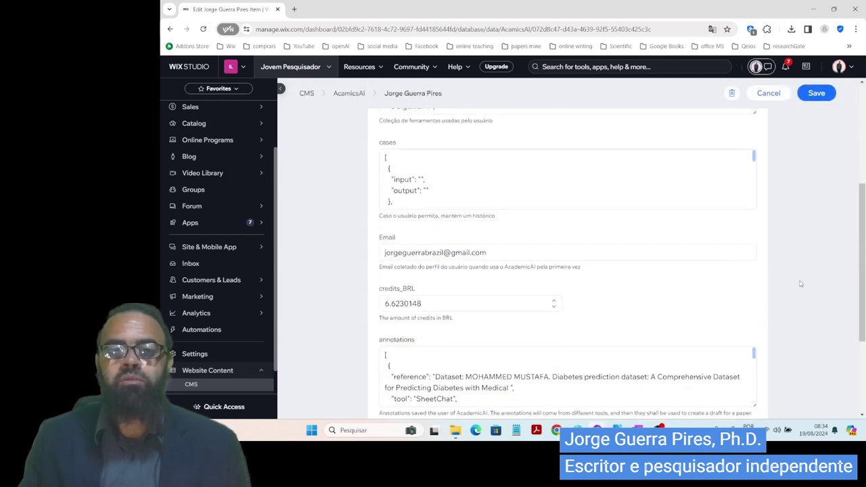
left_click(448, 295)
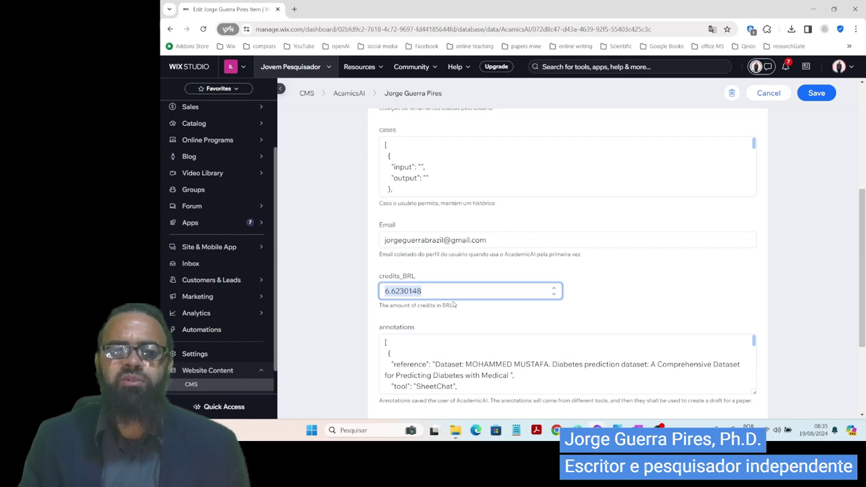
key("alt+Tab")
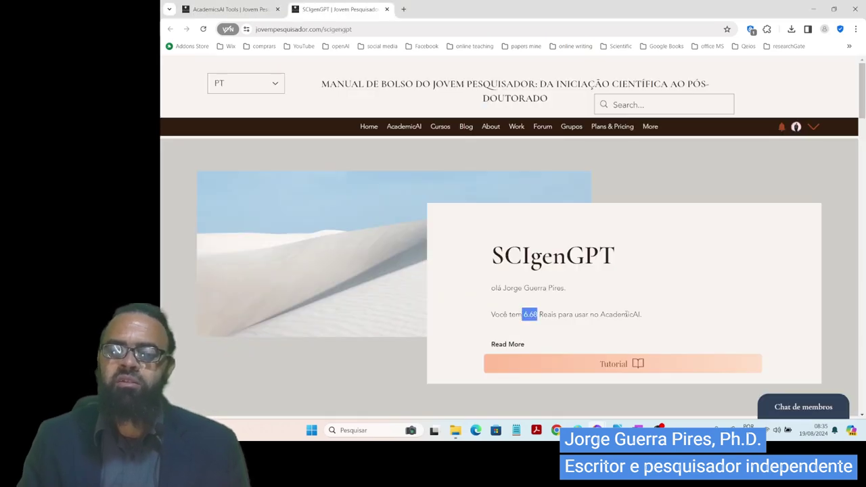
- Scroll down to the generated smoking–diabetes LaTeX article, then open a new Chrome window
key("alt+Tab")
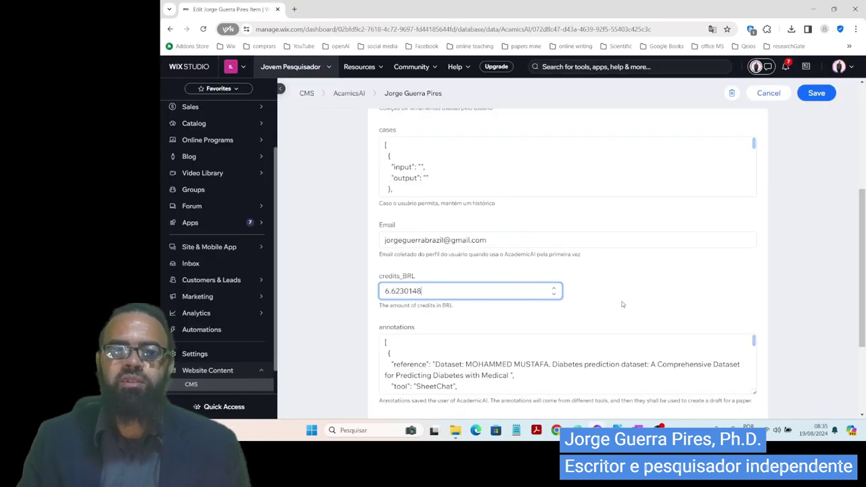
key("alt+Tab")
scroll(688, 315, "down", 10)
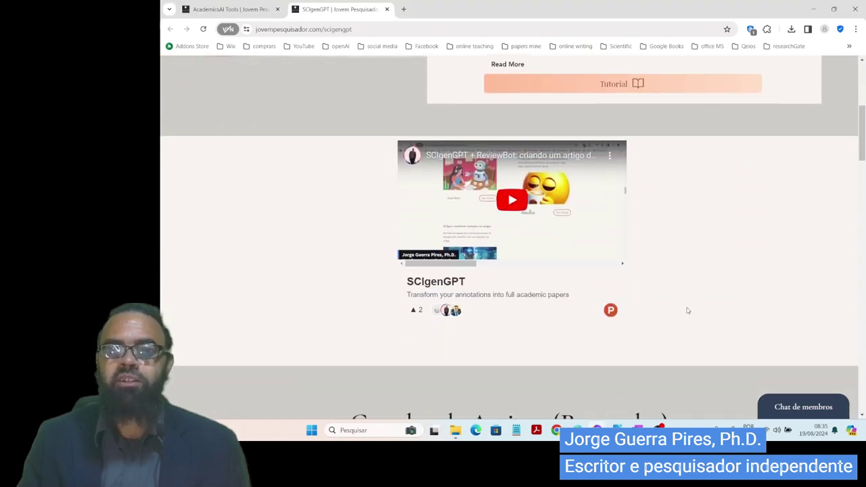
scroll(688, 315, "down", 6)
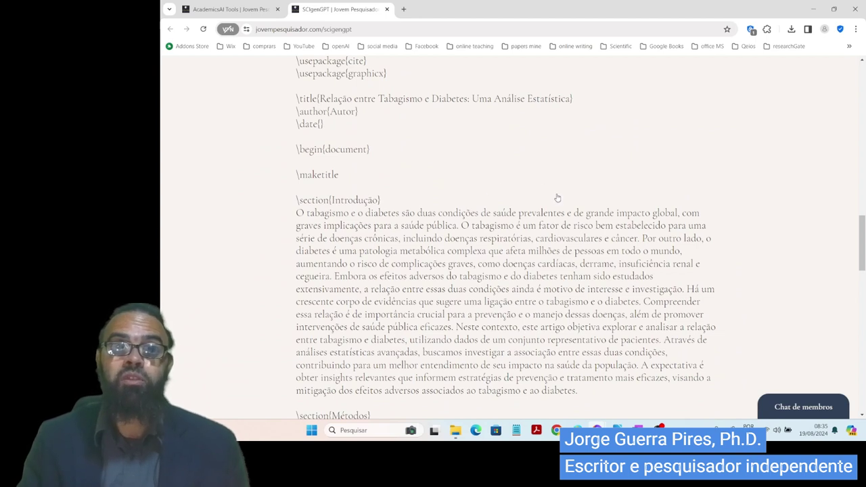
right_click(597, 431)
left_click(586, 344)
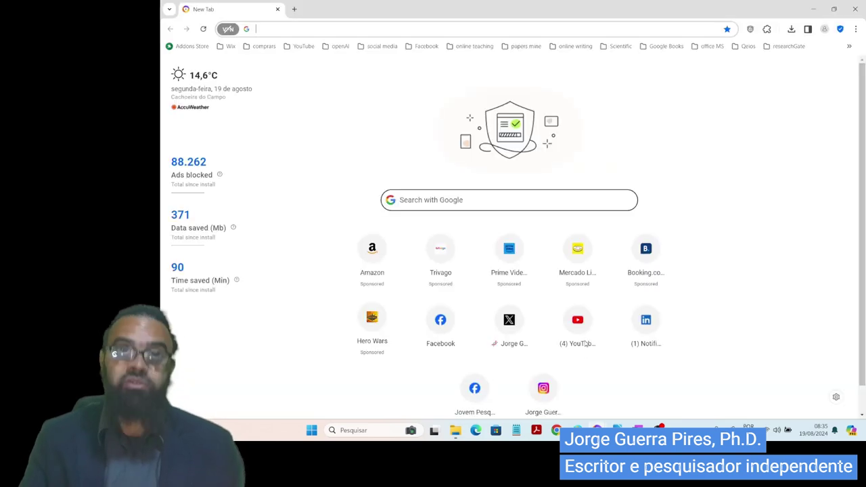
- Create a blank Overleaf project named 'SCIgenGPT (AcademicAI) Udemy'
type("overleaf.com/project")
key("Return")
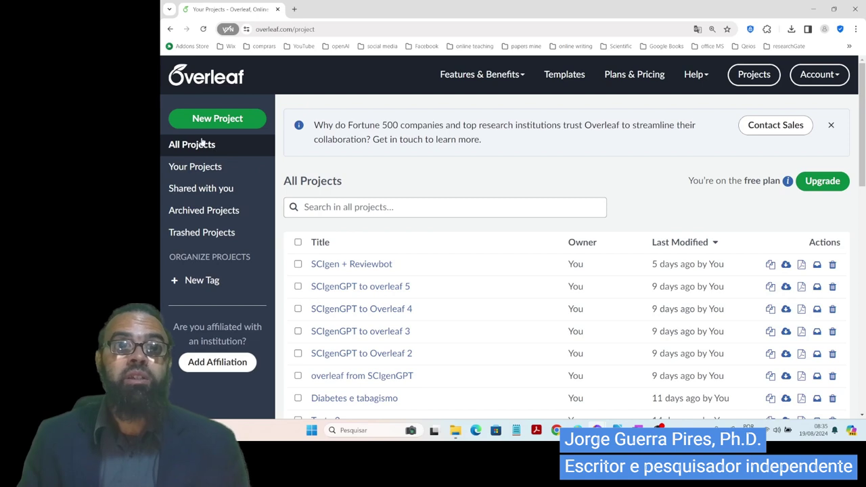
left_click(206, 119)
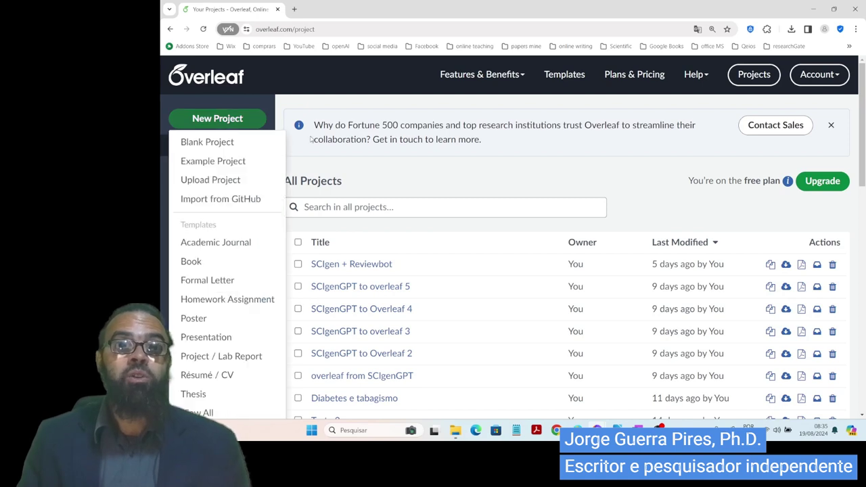
left_click(206, 141)
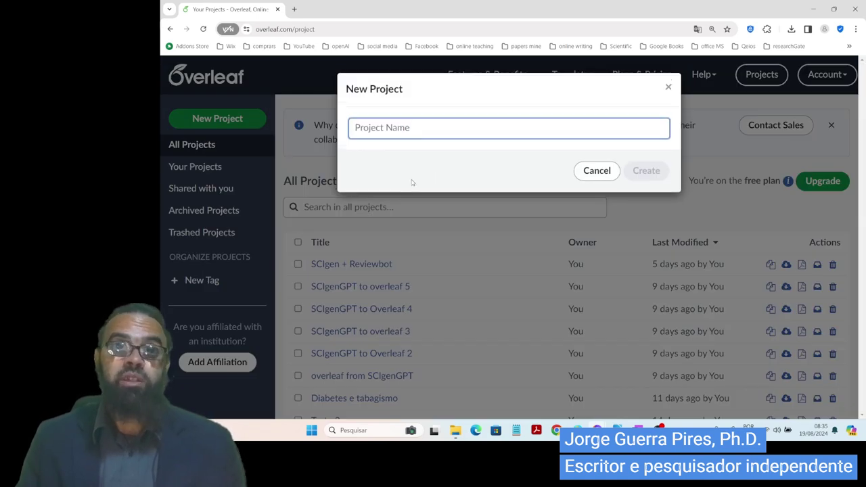
type("SCIgenGPT (AcademicAI) Udemy")
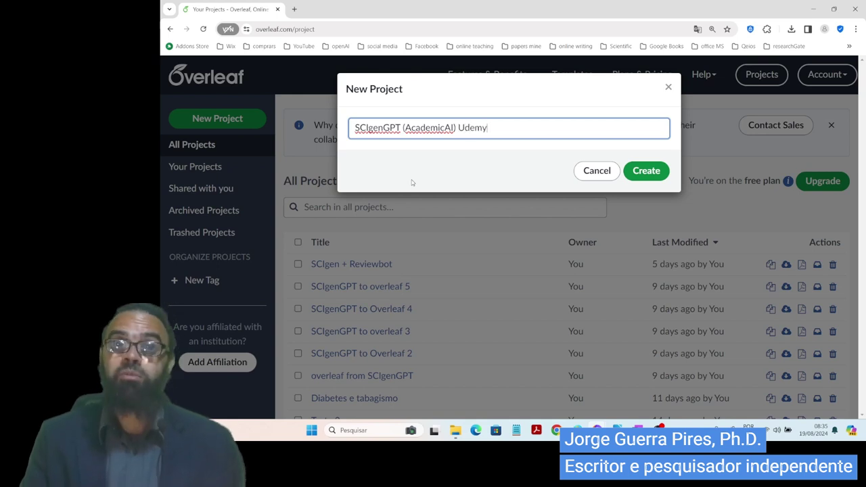
left_click(649, 171)
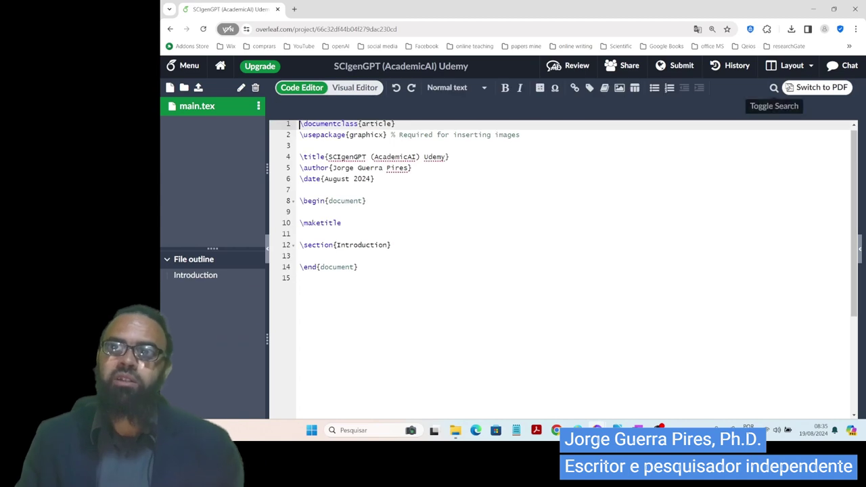
left_click(791, 66)
- Set the Overleaf layout to show the PDF in a separate tab
left_click(761, 149)
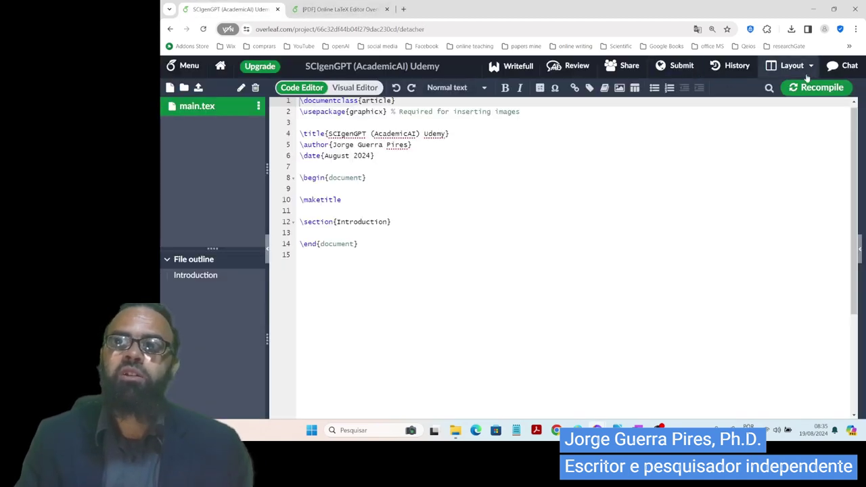
left_click(791, 66)
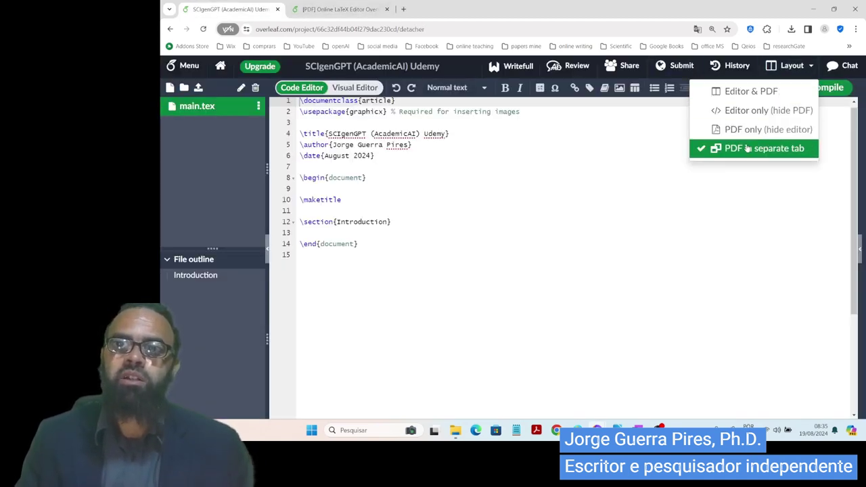
left_click(366, 10)
scroll(470, 244, "down", 4)
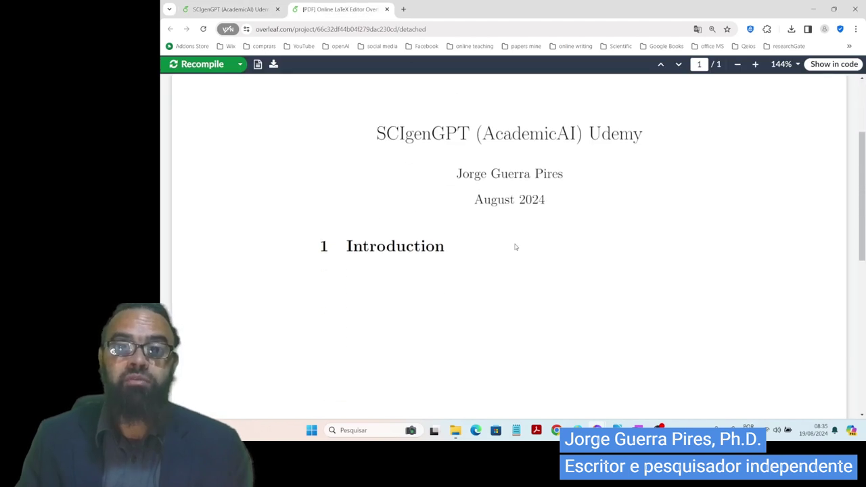
- Replace main.tex with the pasted SCIgenGPT LaTeX and review the compiled 4-page PDF
key("ctrl+shift+Tab")
left_click(493, 237)
key("ctrl+a")
key("BackSpace")
key("ctrl+v")
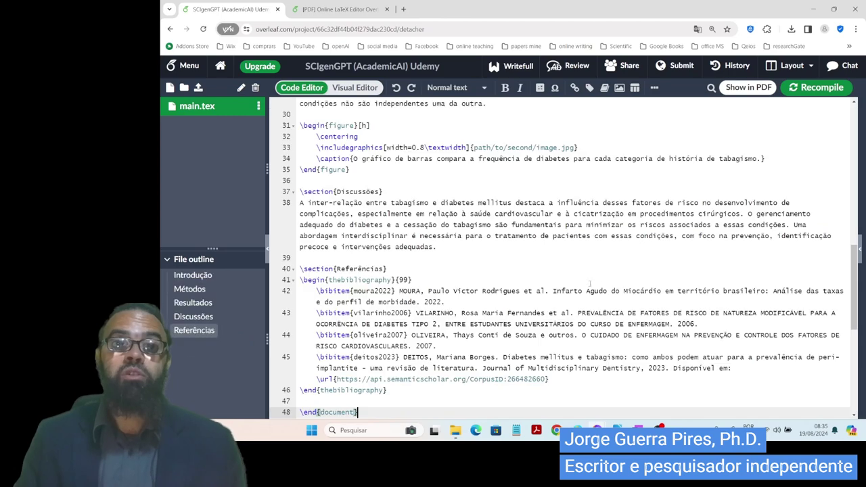
key("ctrl+Tab")
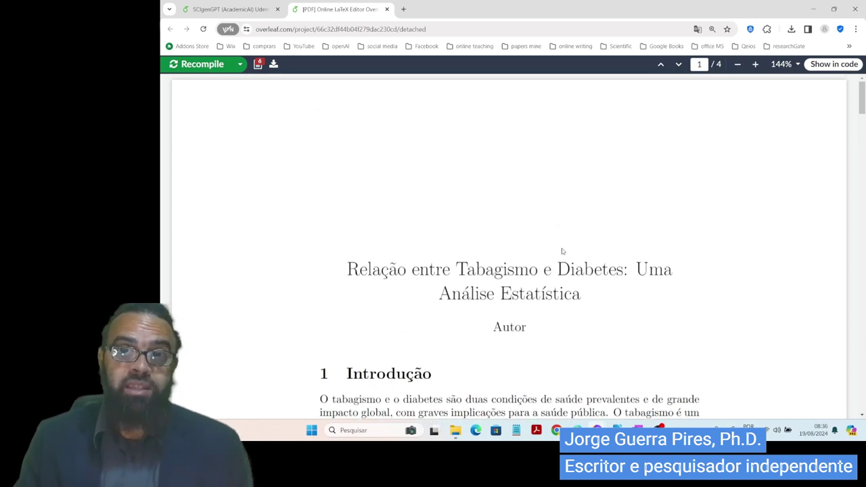
scroll(591, 303, "down", 15)
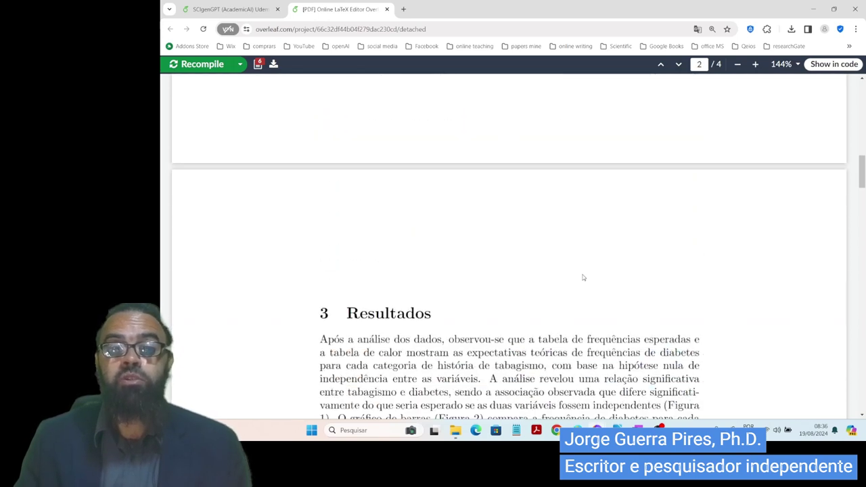
scroll(589, 331, "down", 10)
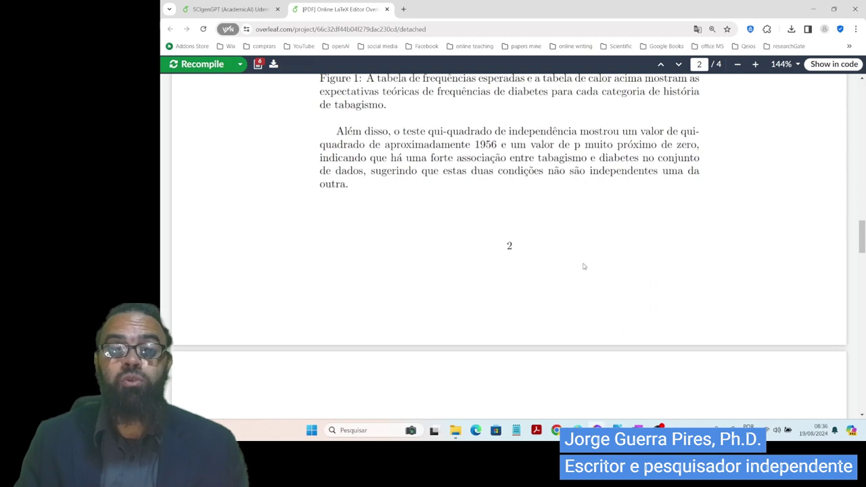
scroll(588, 318, "down", 5)
key("alt+Tab")
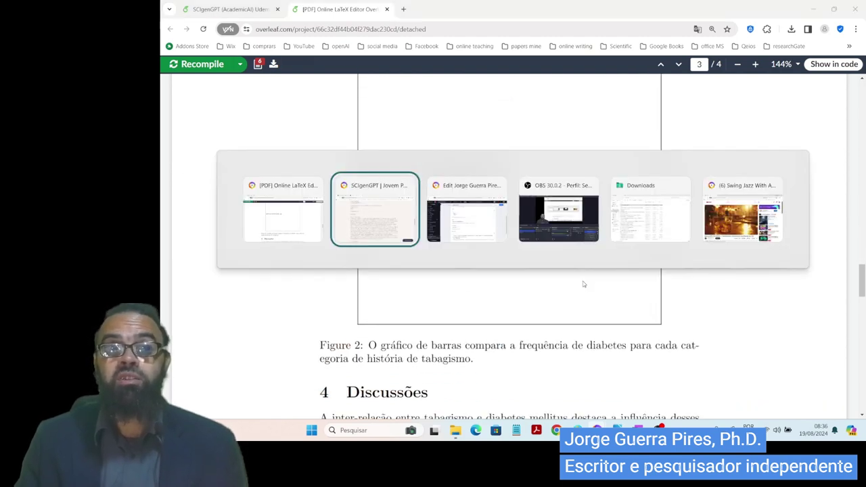
scroll(581, 244, "down", 6)
scroll(580, 236, "down", 10)
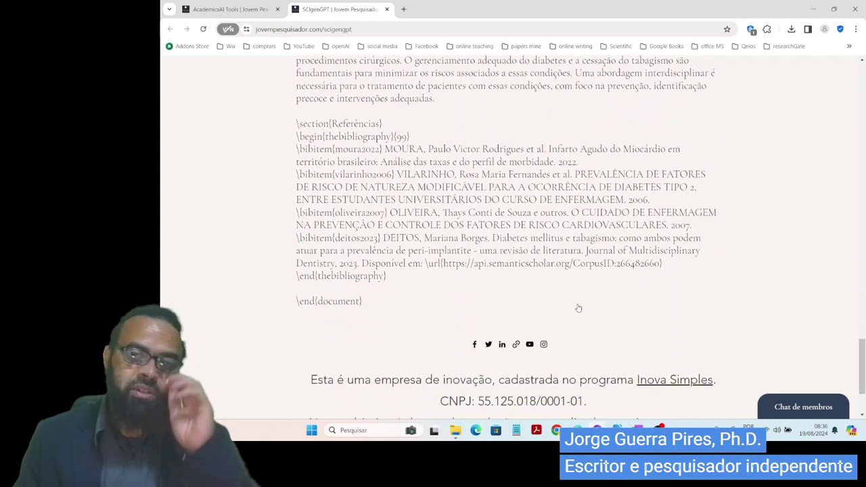
scroll(579, 306, "up", 1)
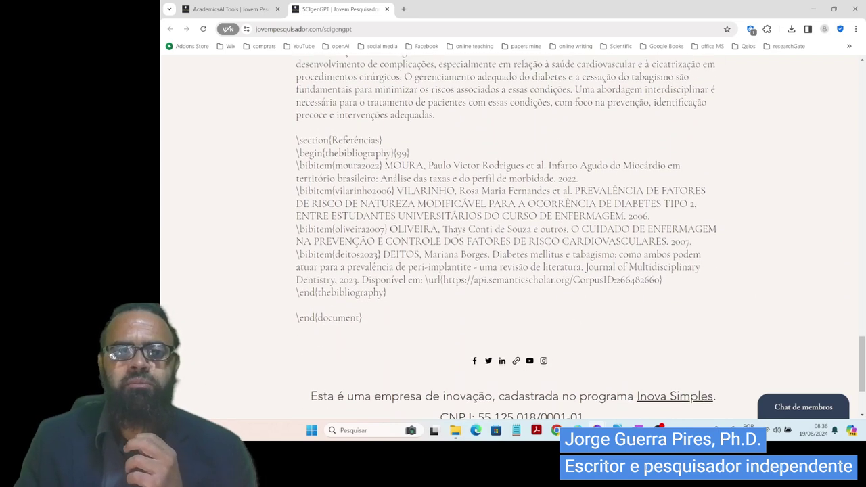
scroll(575, 285, "down", 3)
scroll(575, 284, "up", 4)
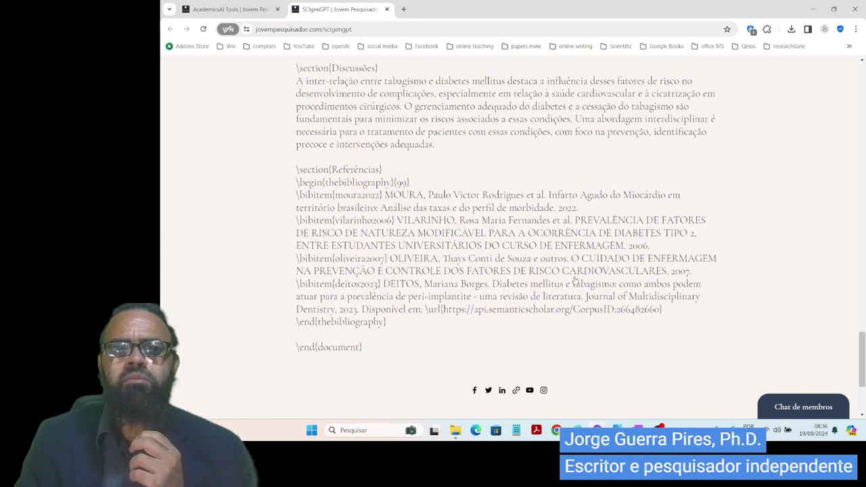
scroll(574, 251, "up", 3)
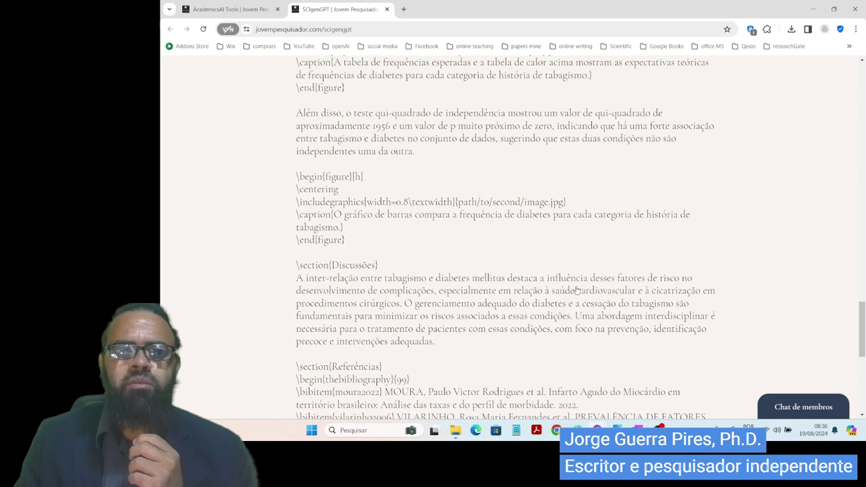
scroll(507, 237, "down", 2)
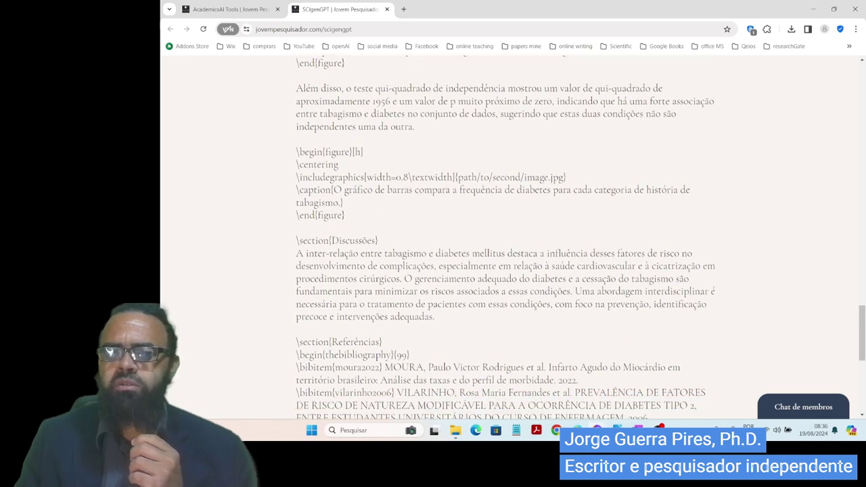
scroll(507, 359, "down", 1)
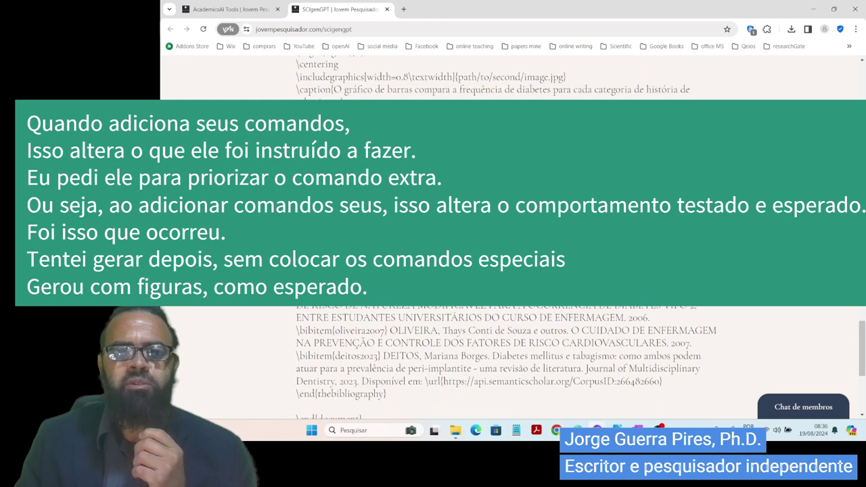
scroll(506, 359, "down", 1)
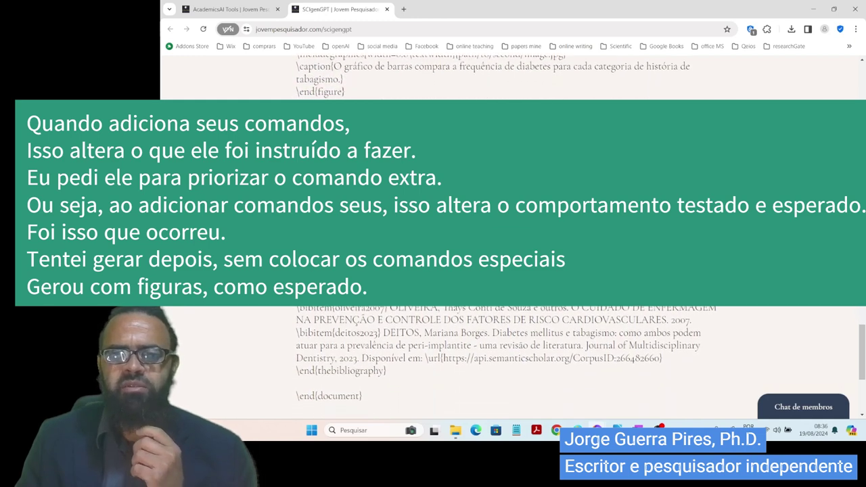
scroll(506, 359, "down", 1)
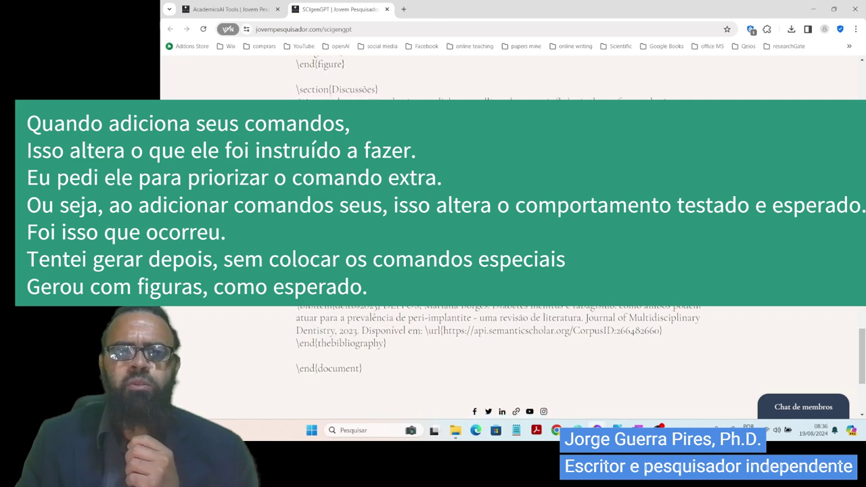
scroll(506, 358, "down", 1)
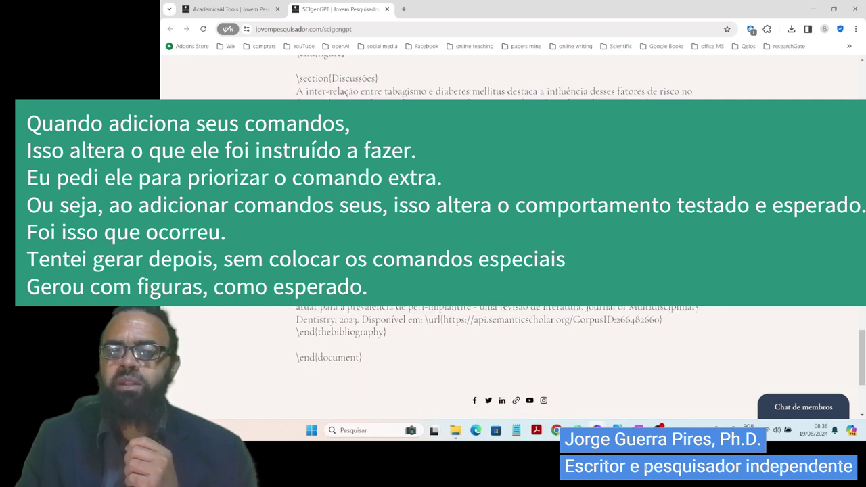
scroll(507, 358, "down", 5)
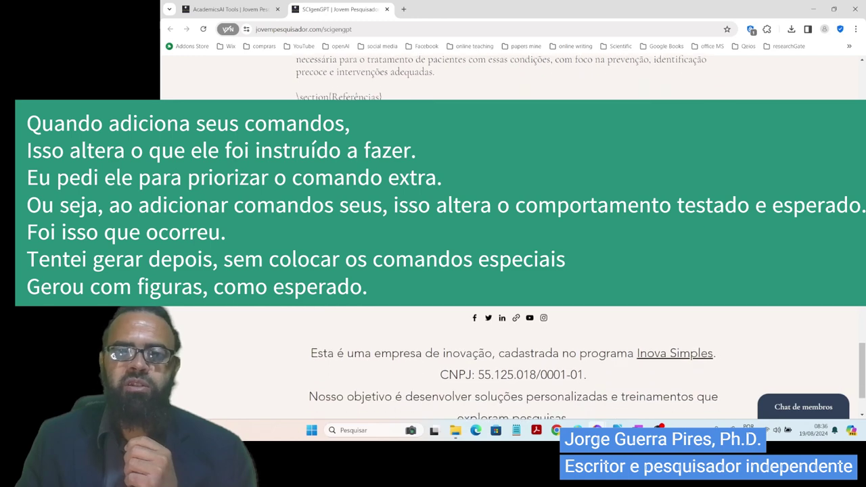
scroll(506, 358, "up", 10)
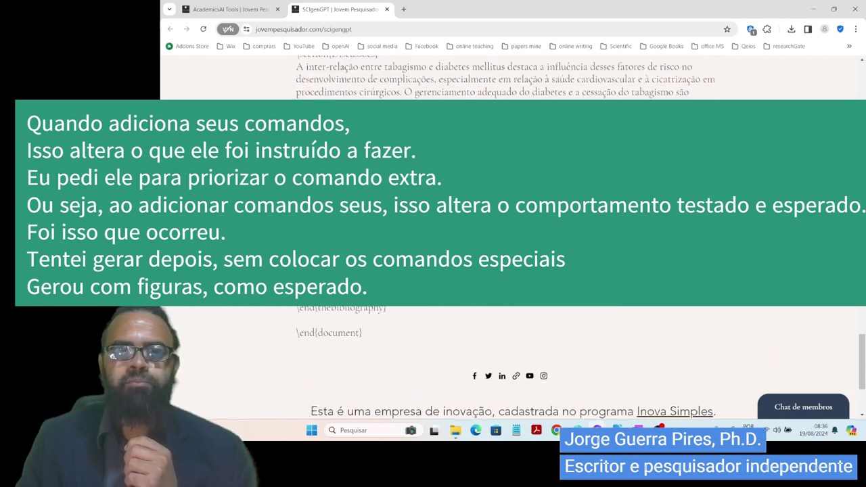
scroll(506, 359, "up", 3)
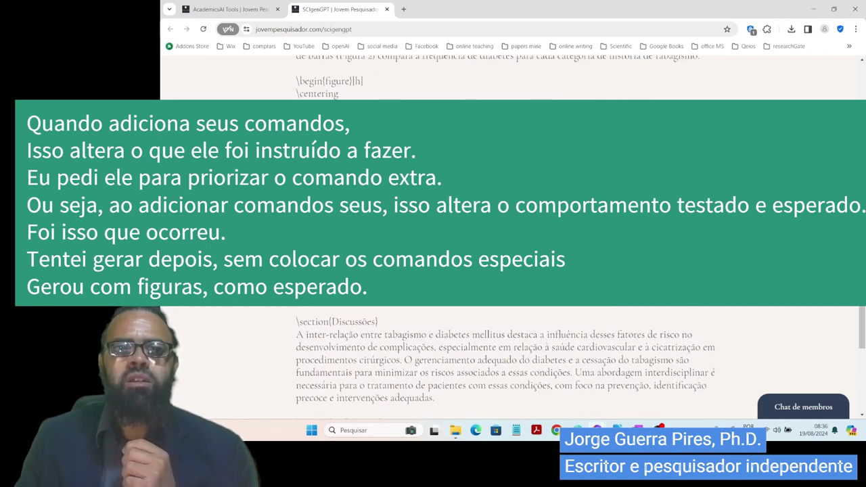
scroll(506, 358, "up", 10)
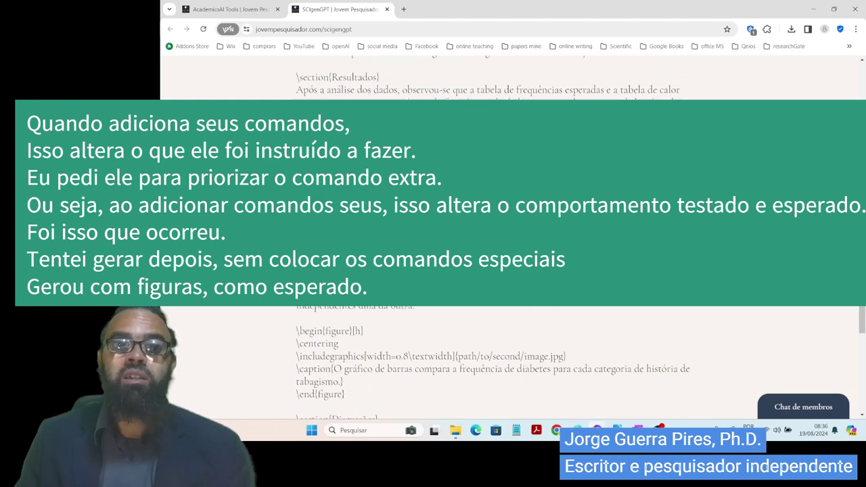
scroll(507, 358, "up", 3)
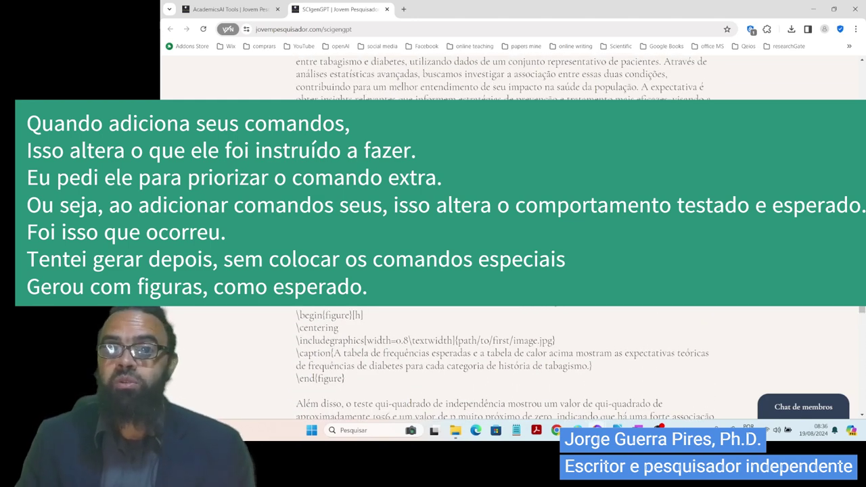
scroll(583, 317, "up", 10)
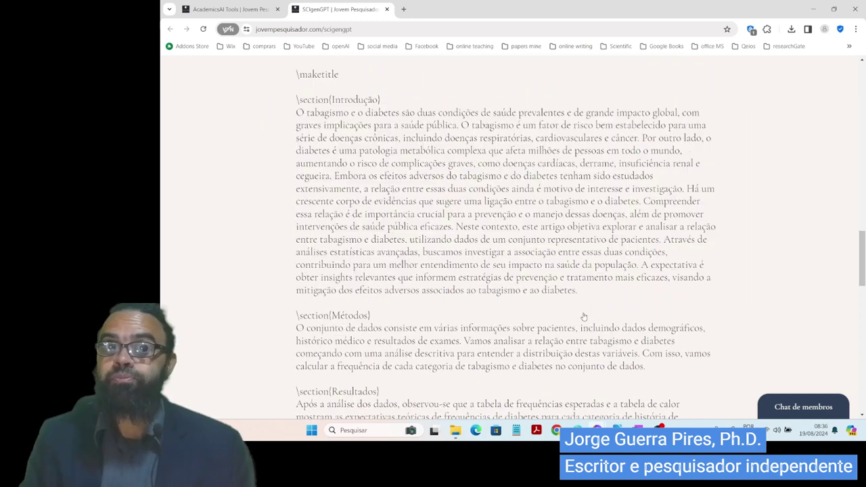
scroll(639, 321, "up", 3)
scroll(643, 334, "up", 5)
scroll(639, 234, "down", 8)
scroll(639, 233, "down", 6)
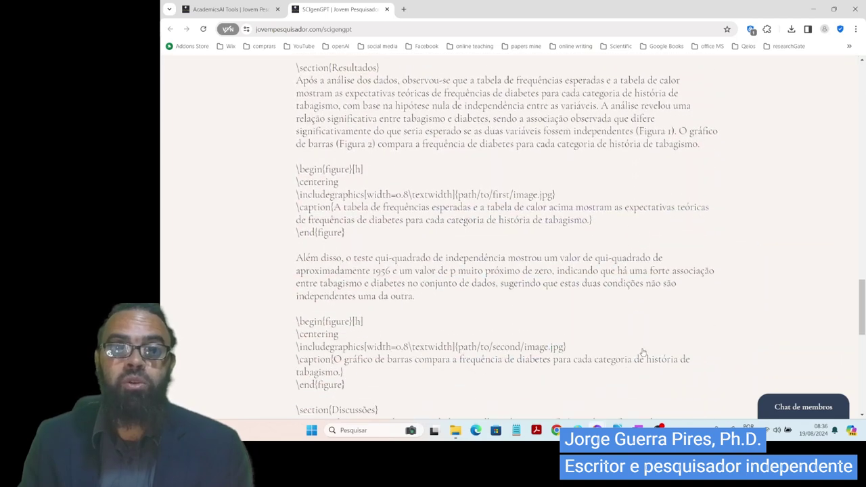
scroll(508, 270, "down", 2)
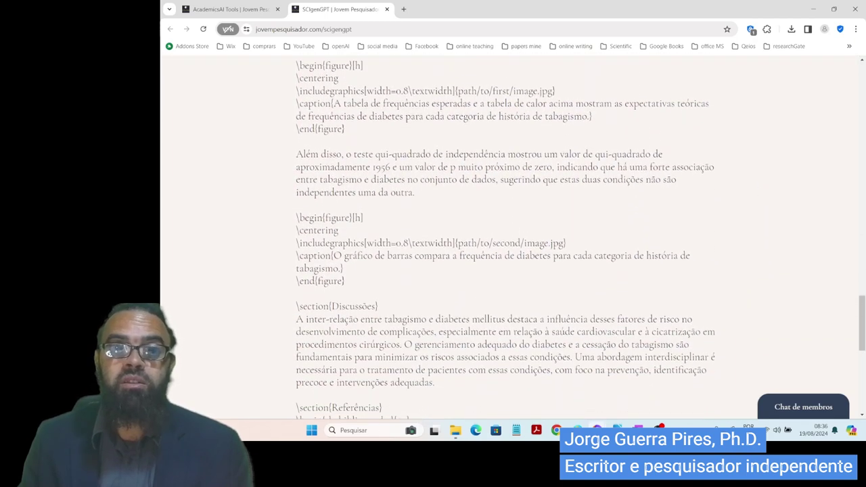
scroll(508, 270, "down", 4)
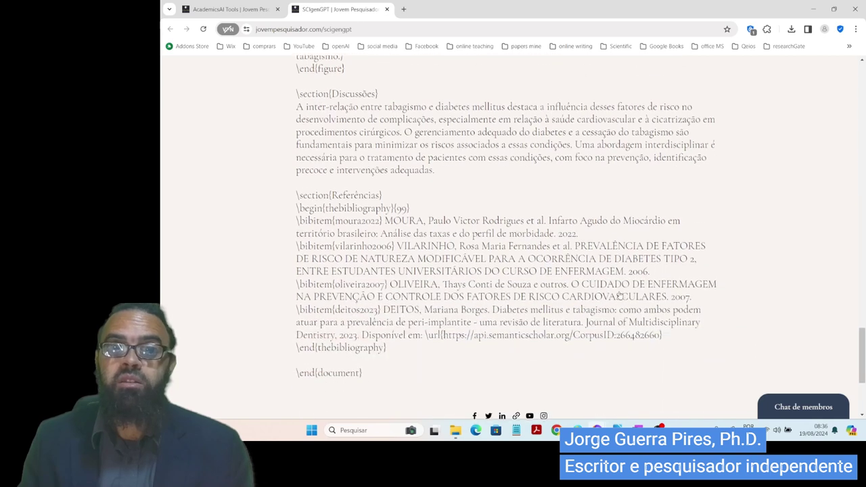
scroll(508, 271, "down", 2)
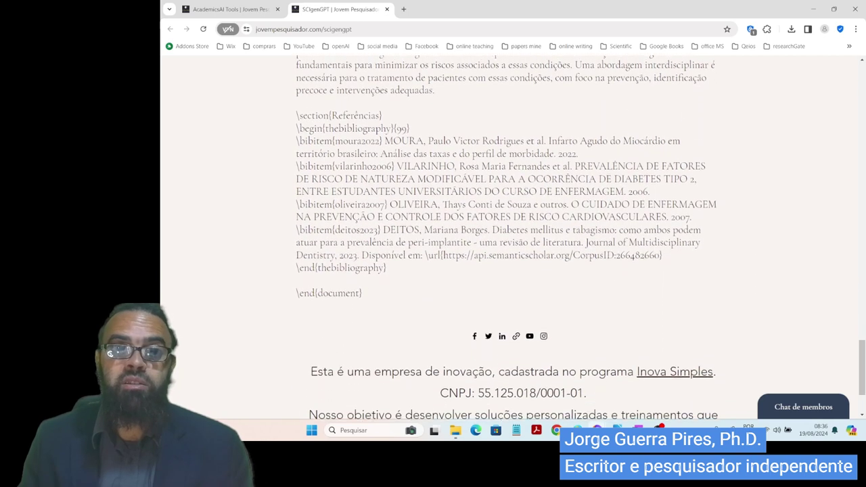
scroll(508, 271, "down", 1)
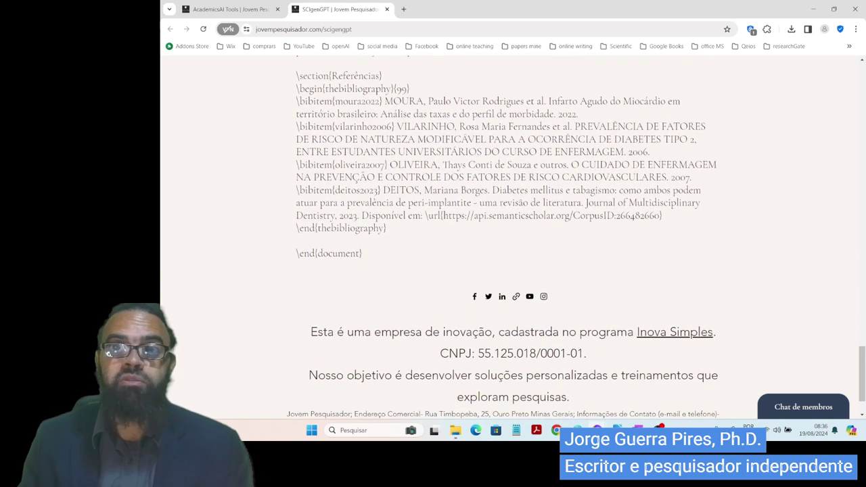
scroll(618, 234, "up", 1)
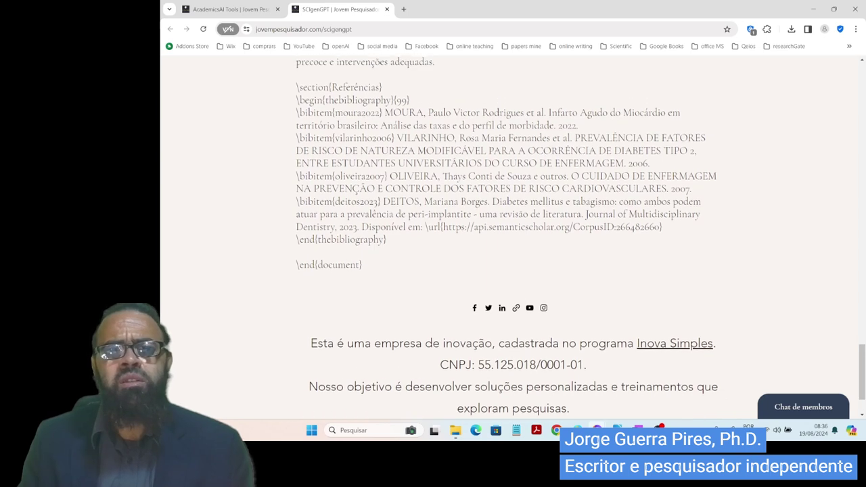
scroll(617, 234, "down", 1)
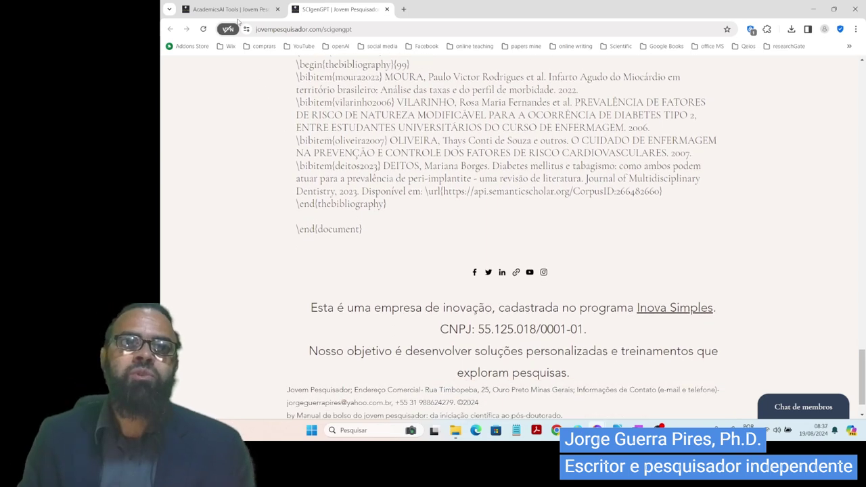
key("ctrl+shift+Tab")
key("ctrl+Tab")
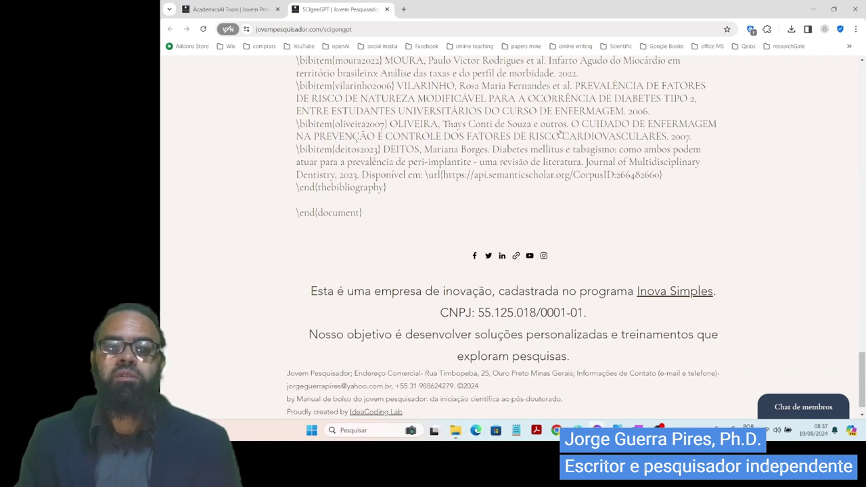
key("alt+Tab")
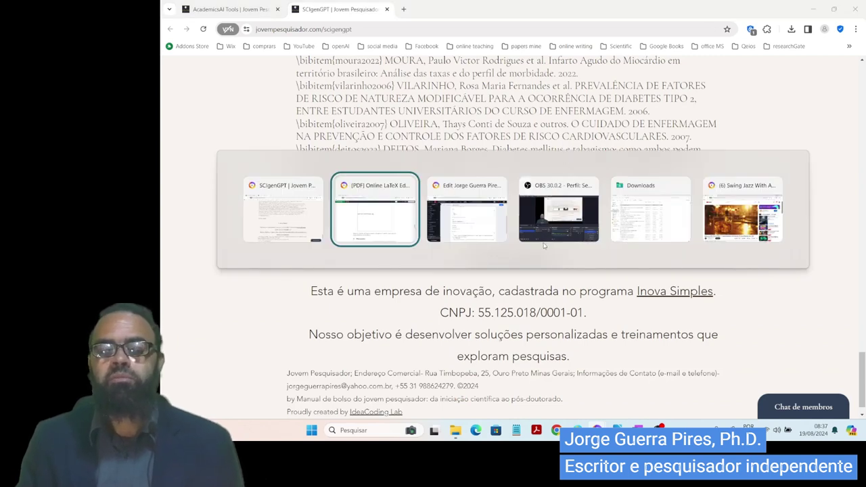
- Switch between the Overleaf PDF preview and SCIgenGPT generator windows
key("alt+Tab")
key("Tab")
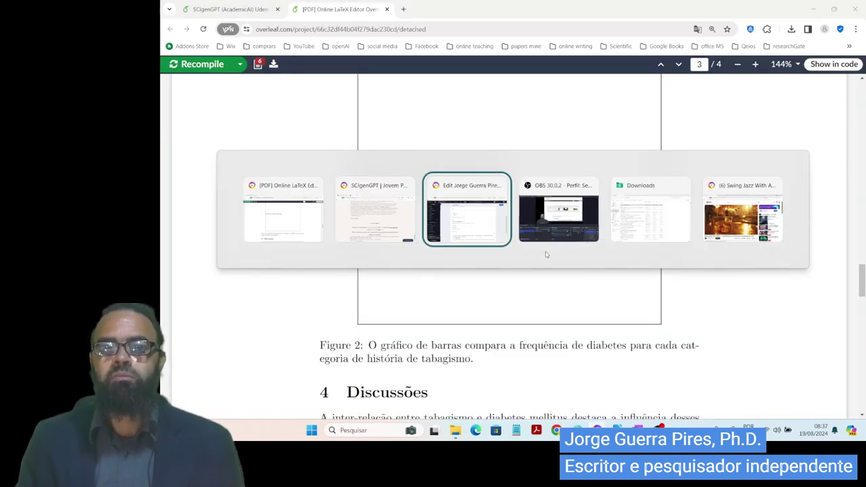
key("Tab")
key("Tab")
key("Tab")
key("Tab")
key("Tab")
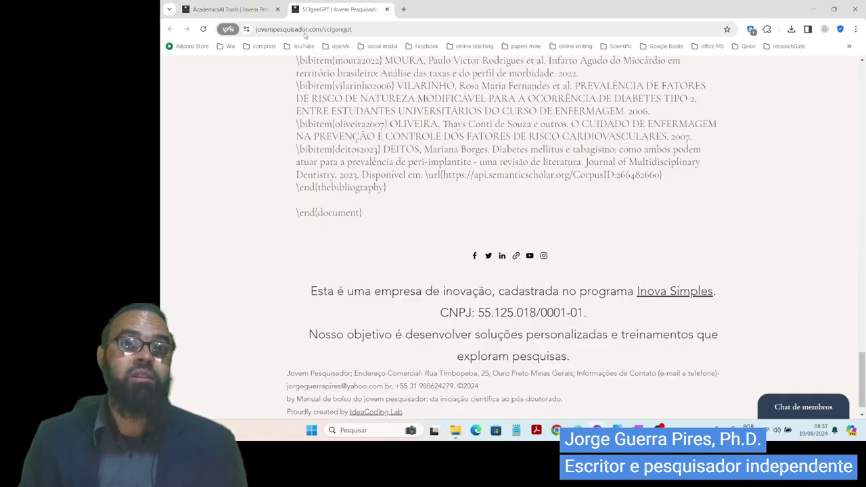
key("alt+Tab")
key("Tab")
key("Tab")
key("Tab")
key("Tab")
key("Tab")
key("Tab")
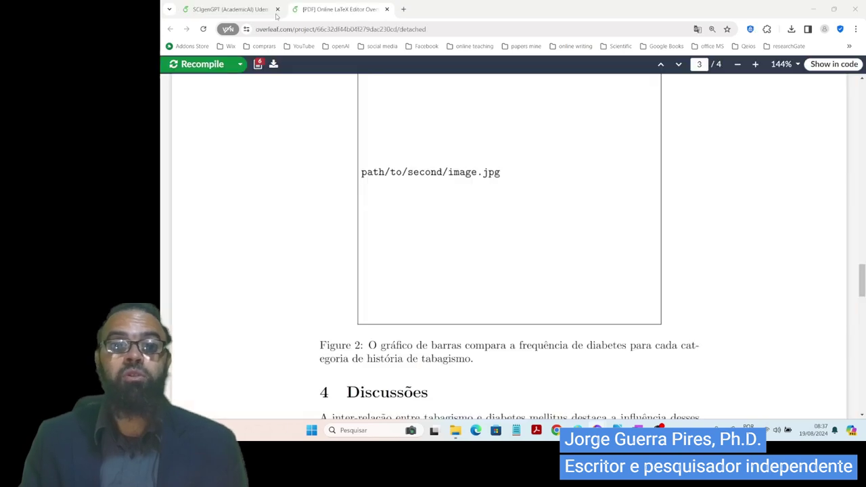
- Place the cursor on empty line 47 of main.tex, then return to SCIgenGPT's LaTeX preamble
left_click(272, 10)
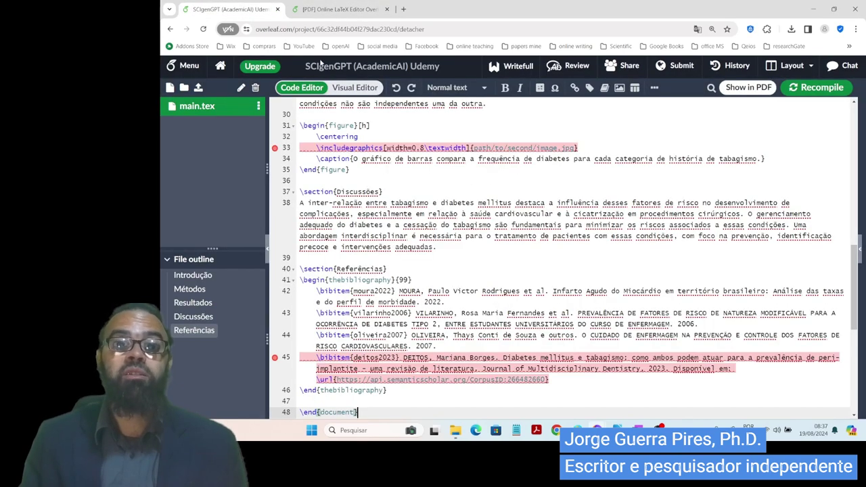
scroll(474, 304, "down", 3)
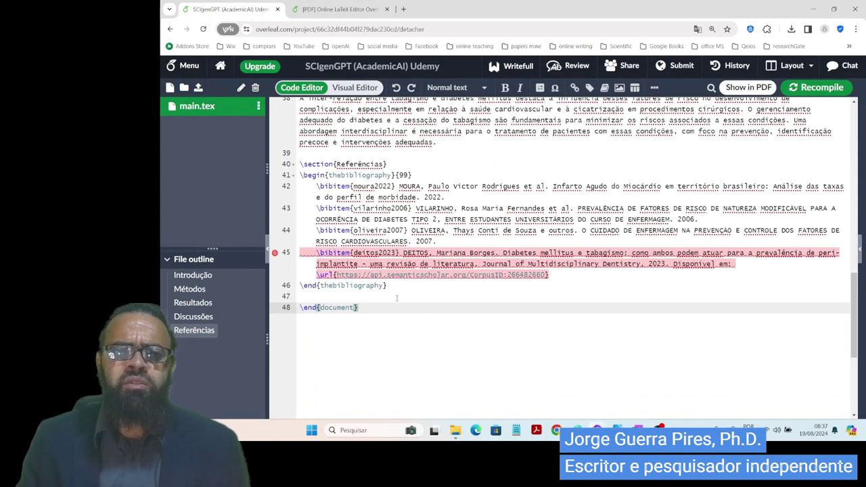
left_click(383, 298)
key("alt+Tab")
scroll(586, 251, "up", 15)
scroll(586, 250, "up", 8)
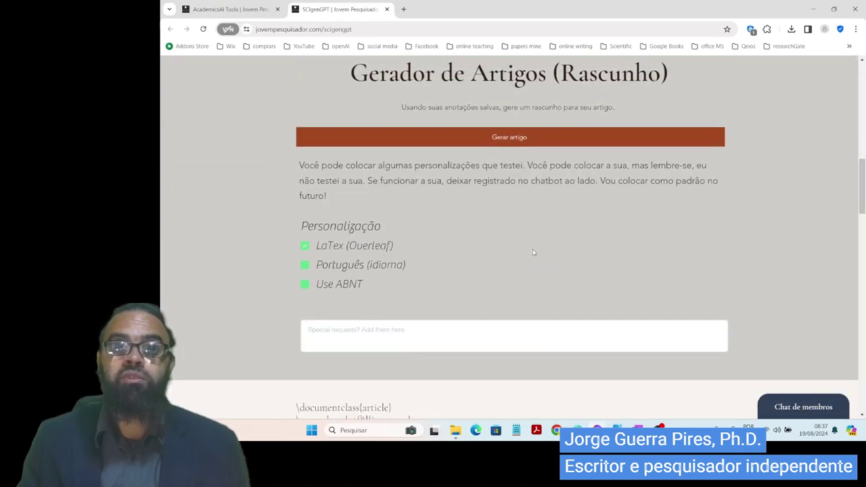
left_click(529, 139)
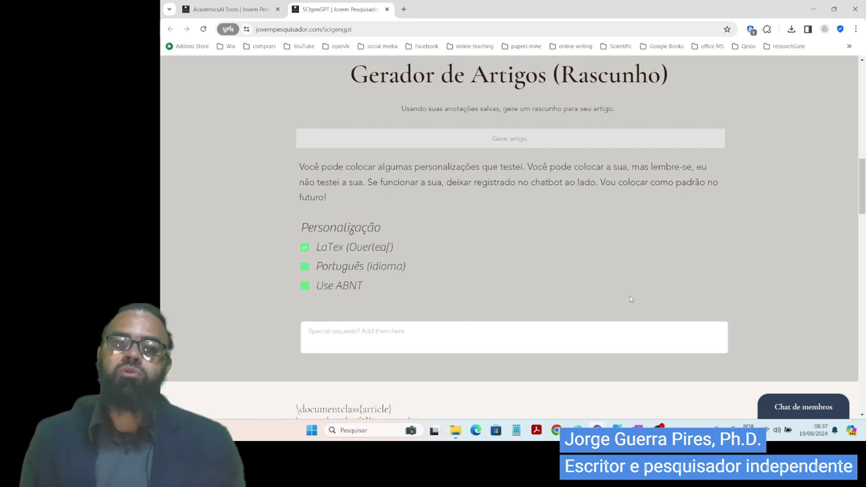
scroll(628, 292, "down", 4)
scroll(508, 359, "down", 5)
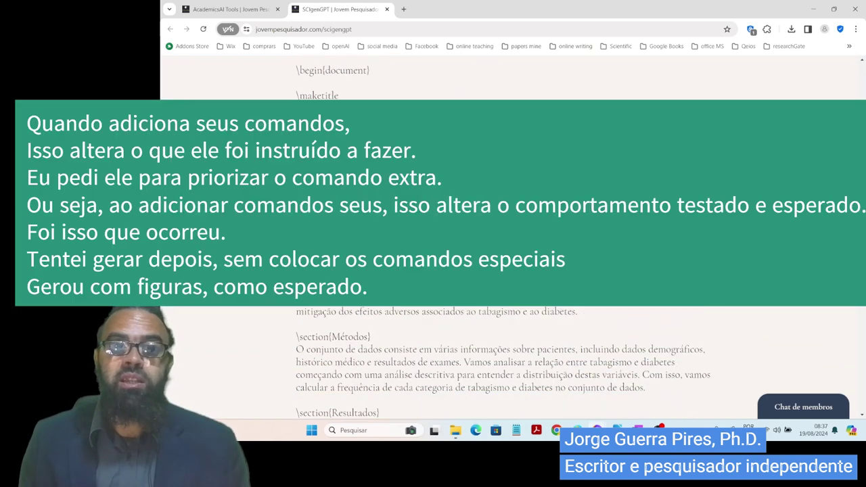
scroll(613, 352, "down", 15)
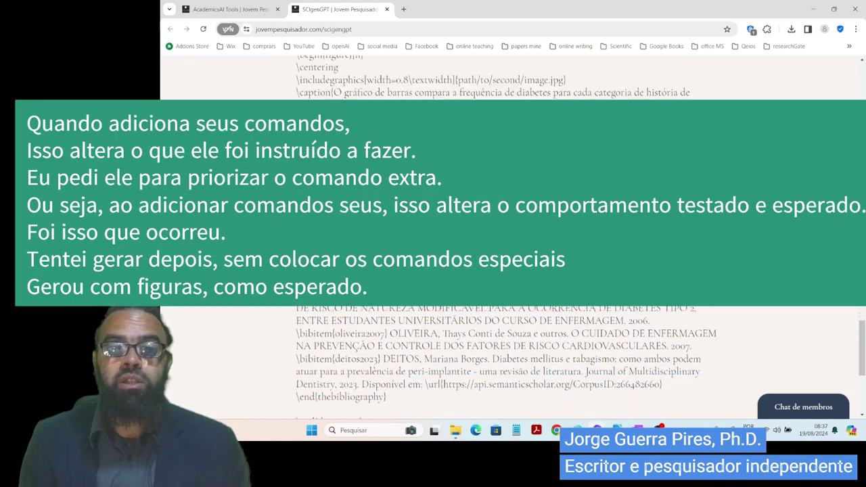
scroll(614, 350, "down", 1)
scroll(613, 350, "up", 2)
scroll(614, 350, "up", 1)
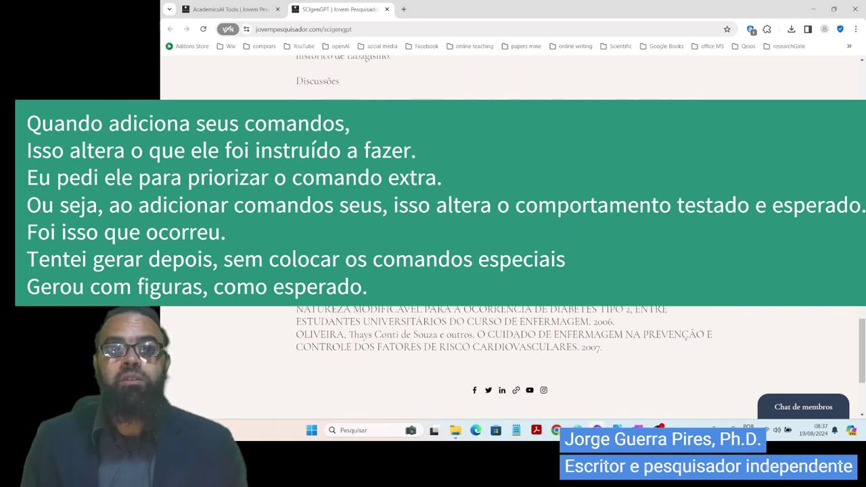
scroll(614, 350, "up", 10)
scroll(631, 309, "up", 5)
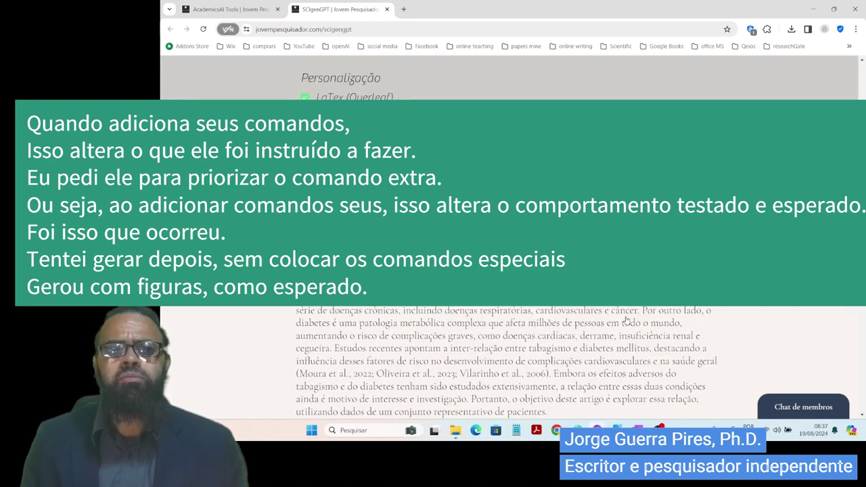
scroll(626, 330, "down", 15)
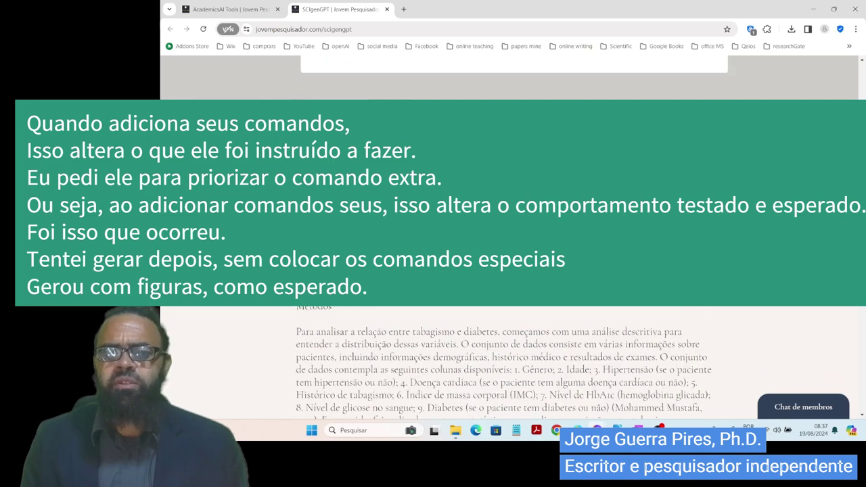
scroll(623, 316, "down", 10)
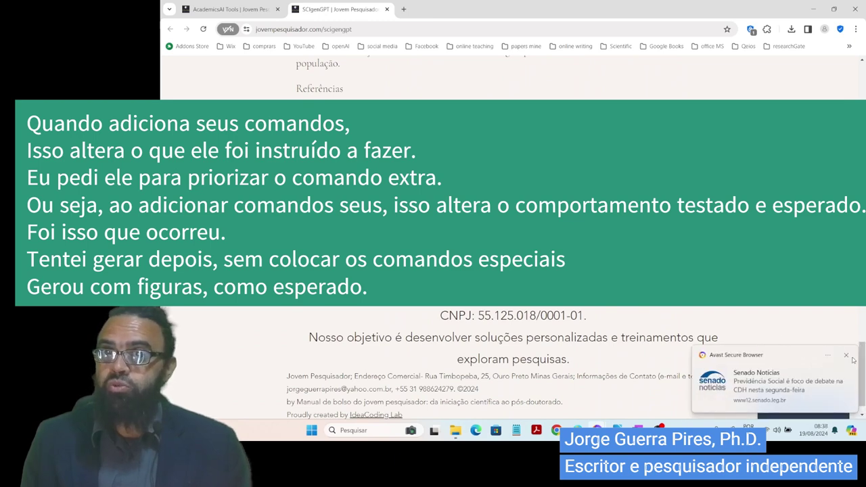
left_click(846, 355)
scroll(623, 291, "up", 4)
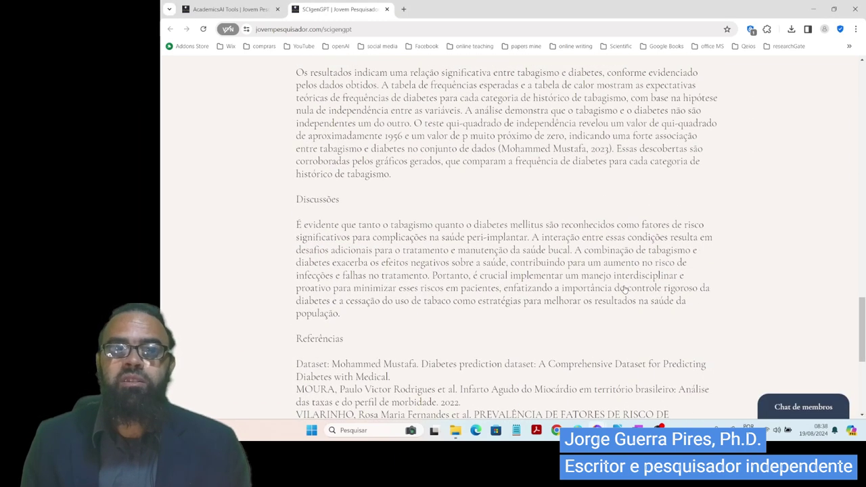
scroll(321, 282, "up", 15)
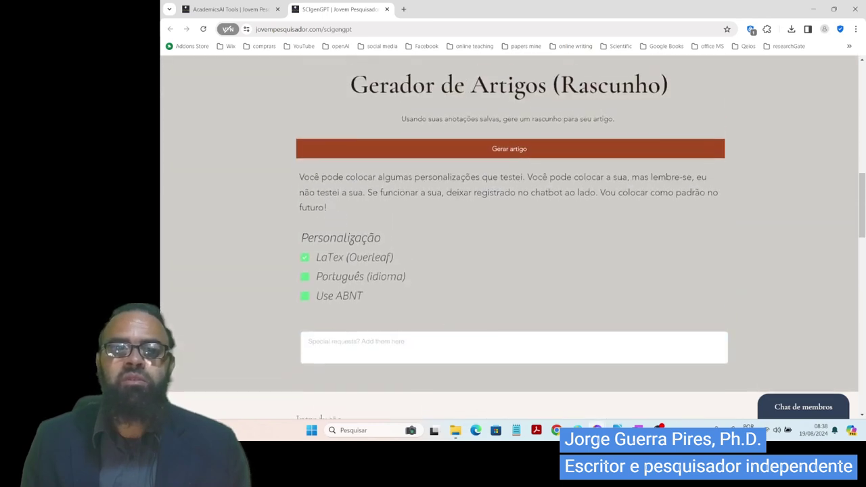
- Start a new article draft with Gerar artigo and paste the earlier article into LibreOffice Writer
left_click(542, 160)
scroll(613, 288, "down", 5)
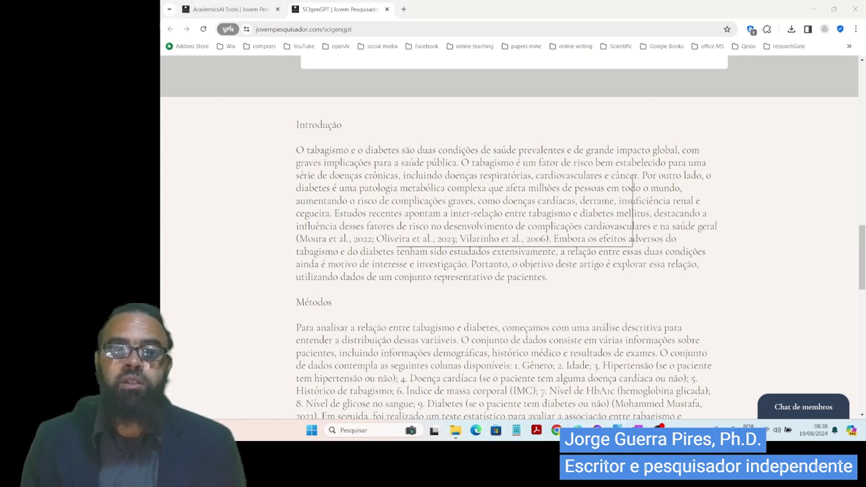
key("ctrl+v")
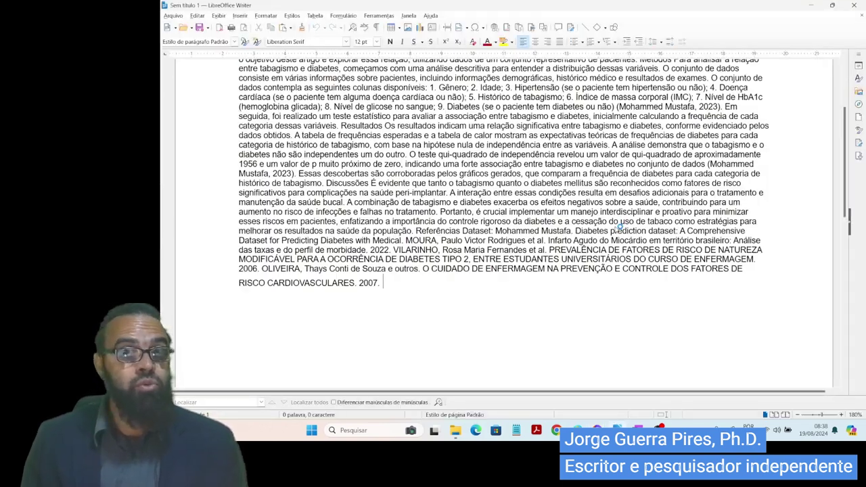
key("alt+Tab")
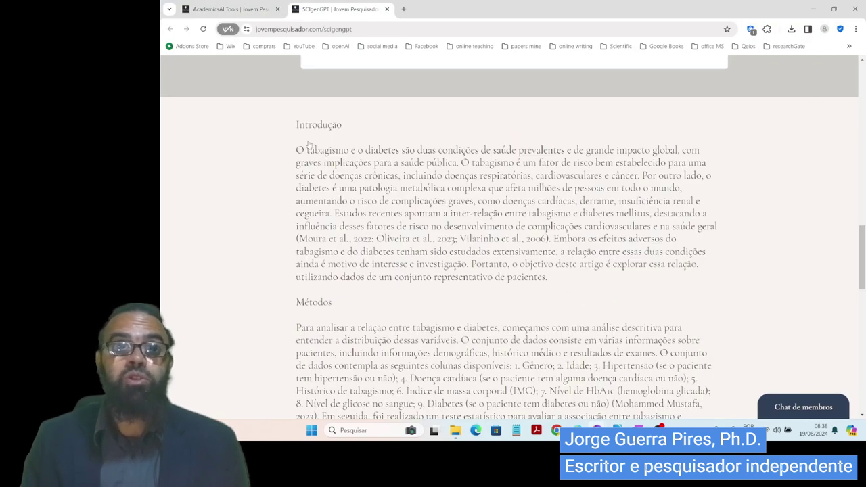
- Select the regenerated article from Introdução to Referências, dismiss the notification and clear the selection
left_click_drag(303, 129, 707, 163)
left_click_drag(206, 343, 207, 343)
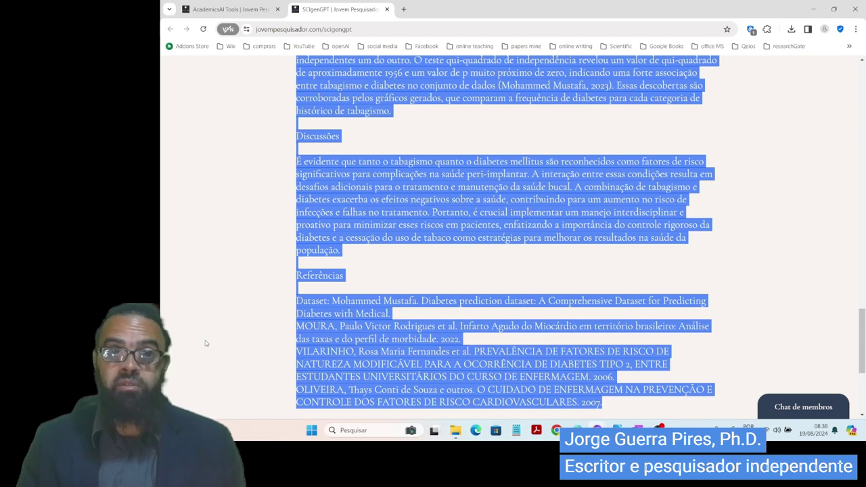
scroll(521, 364, "up", 5)
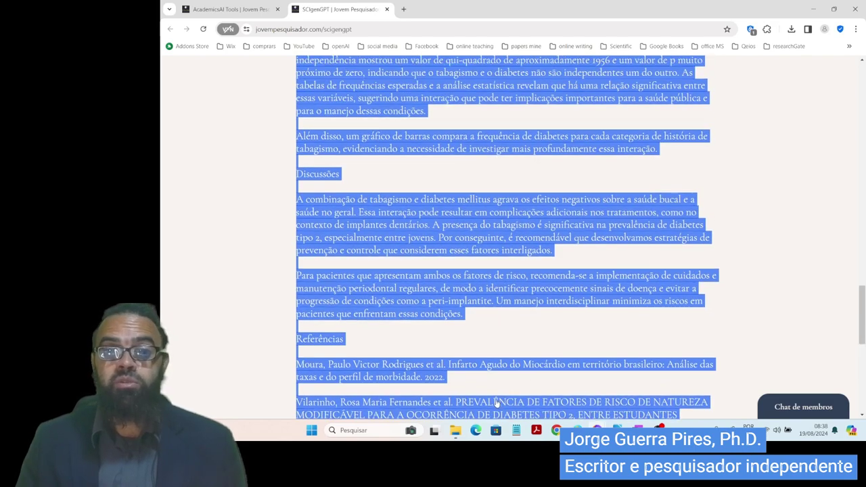
scroll(494, 349, "down", 5)
scroll(499, 261, "up", 10)
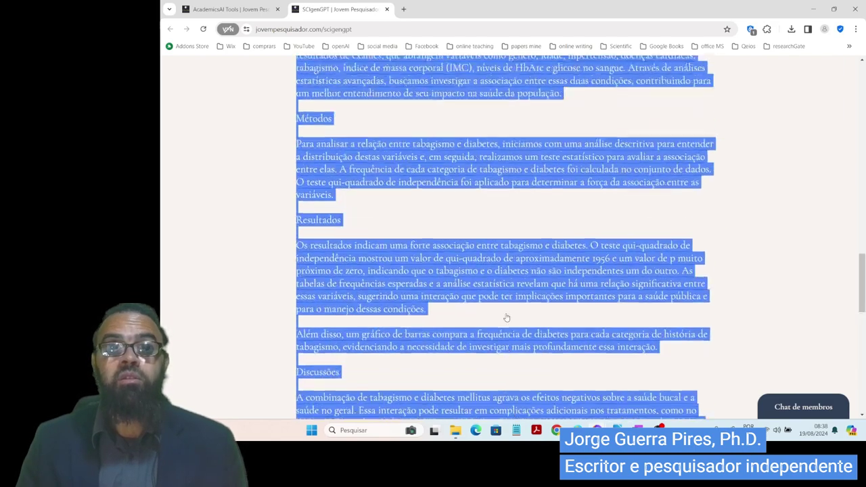
scroll(508, 270, "up", 5)
scroll(507, 271, "down", 2)
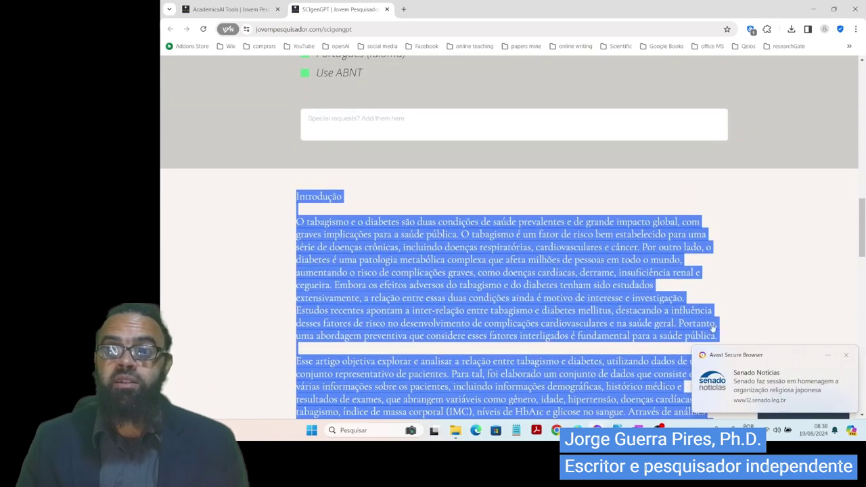
left_click(846, 355)
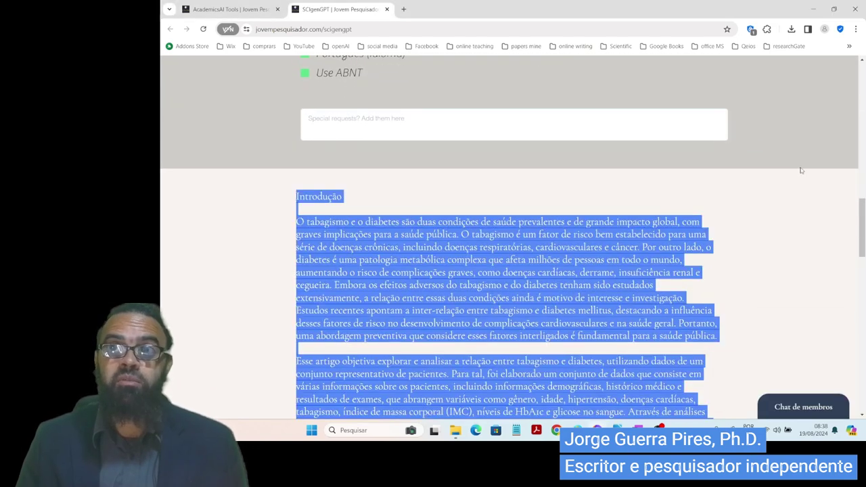
left_click(800, 165)
scroll(777, 222, "down", 2)
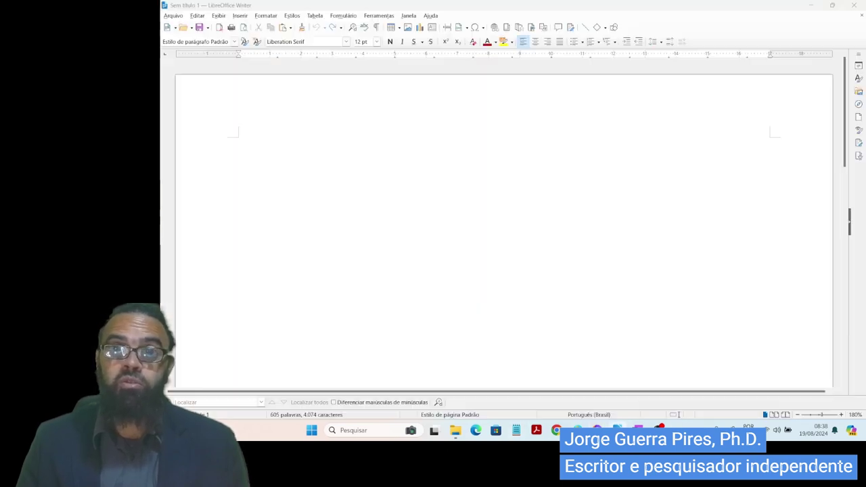
- In Writer, add then remove a page break after the references, keeping the 605-word article
left_click(617, 430)
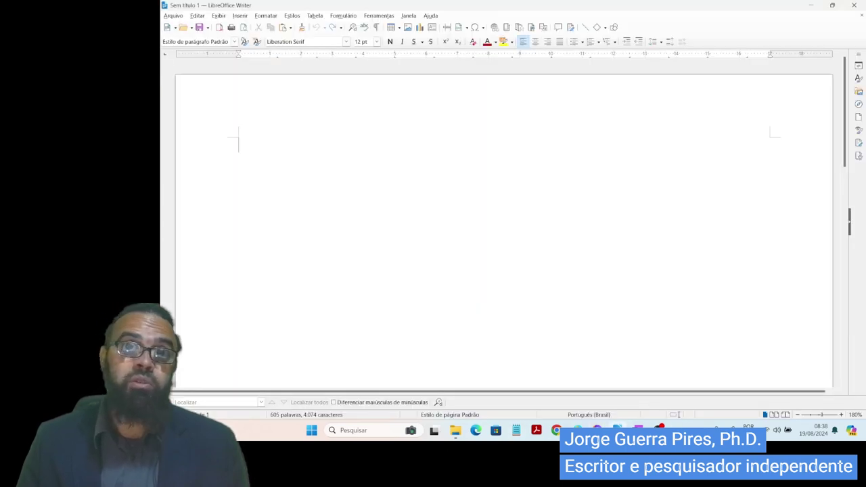
key("ctrl+Return")
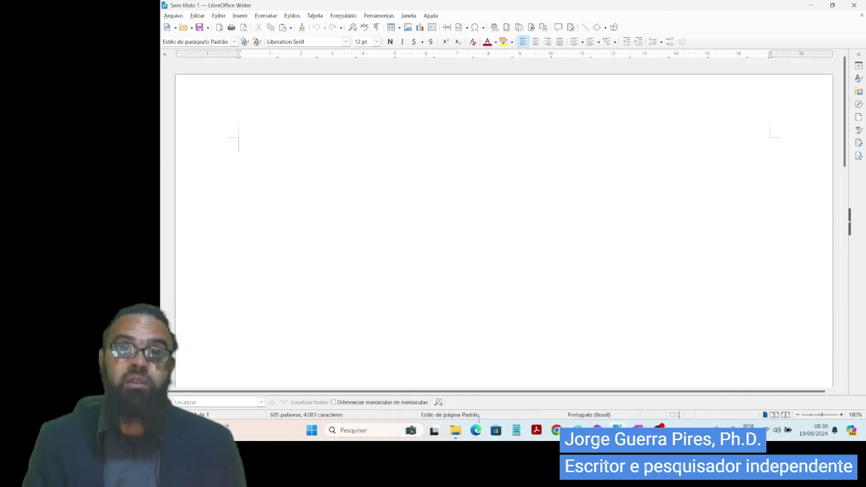
key("BackSpace")
scroll(295, 270, "up", 15)
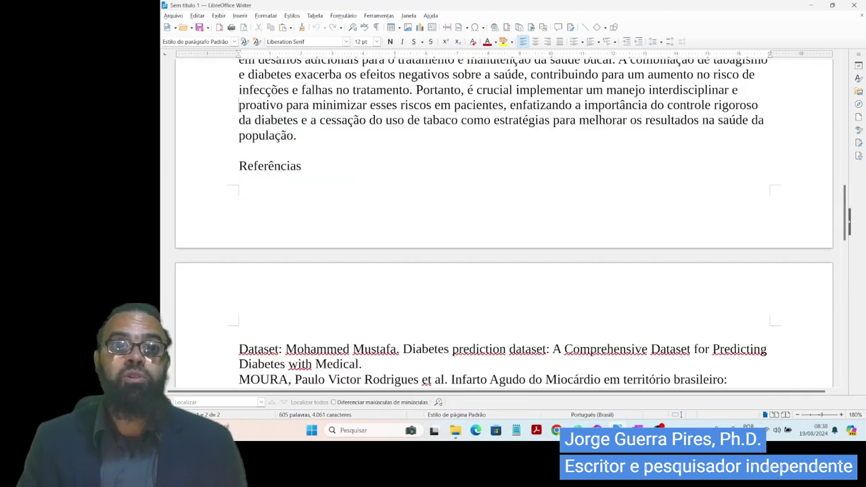
scroll(504, 224, "up", 3)
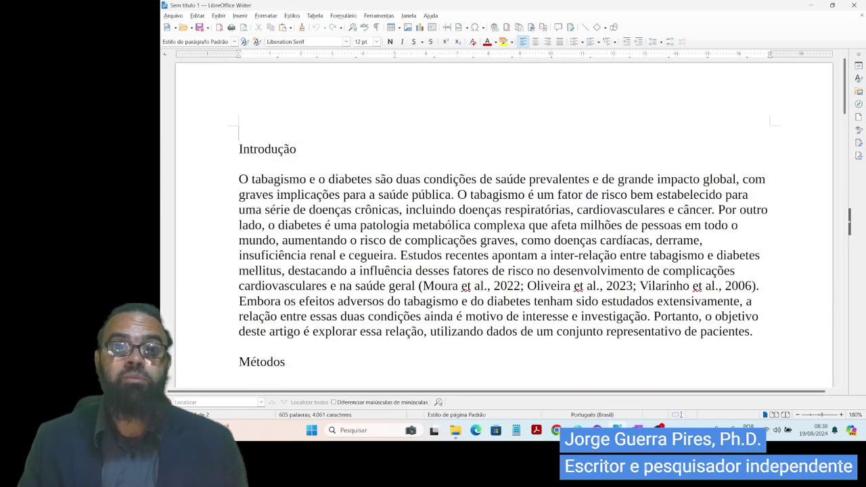
key("alt+Tab")
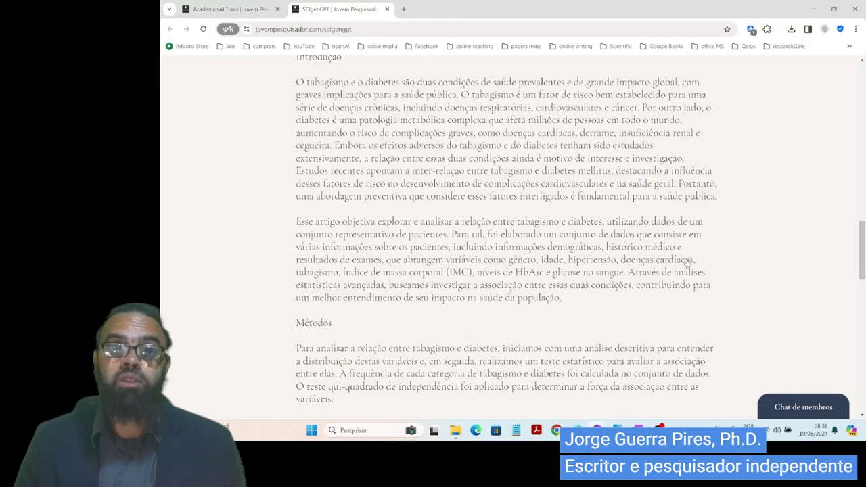
- Scroll through the regenerated article to its Referências and Dataset notes and back up
scroll(683, 268, "up", 2)
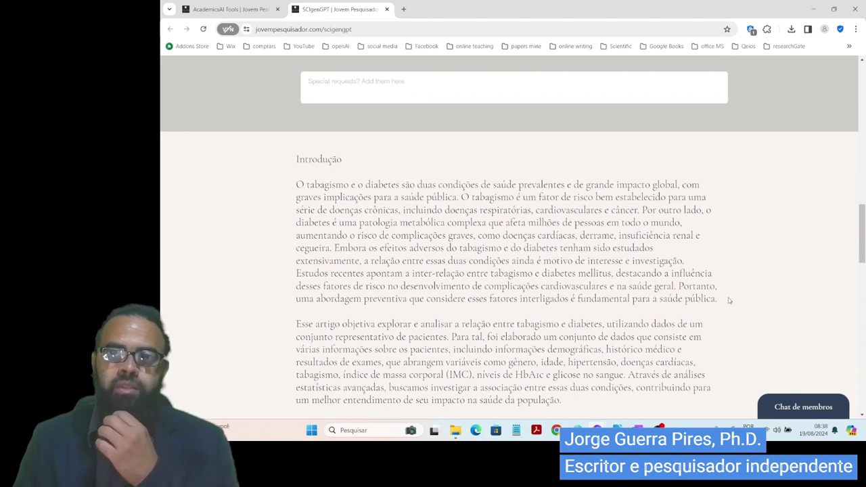
scroll(689, 339, "down", 2)
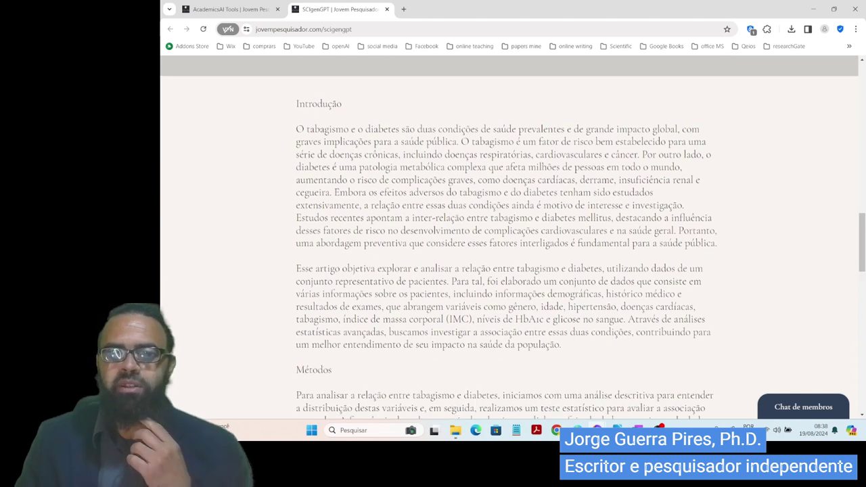
scroll(686, 312, "down", 2)
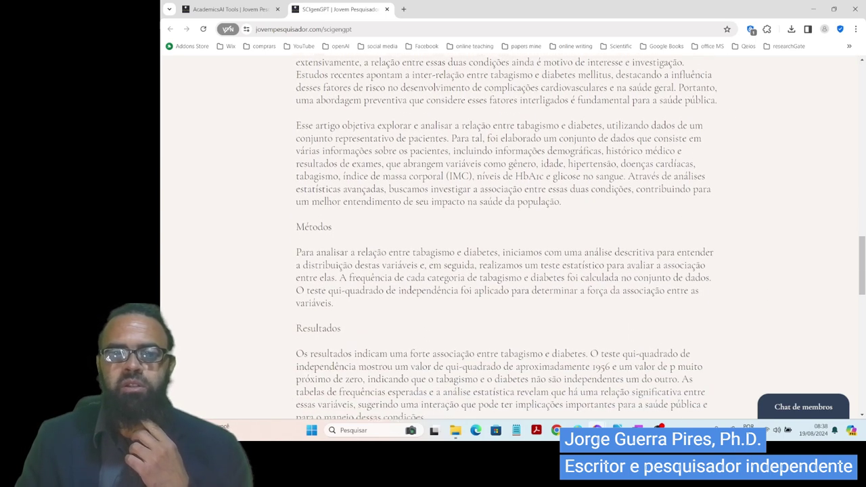
scroll(513, 236, "down", 2)
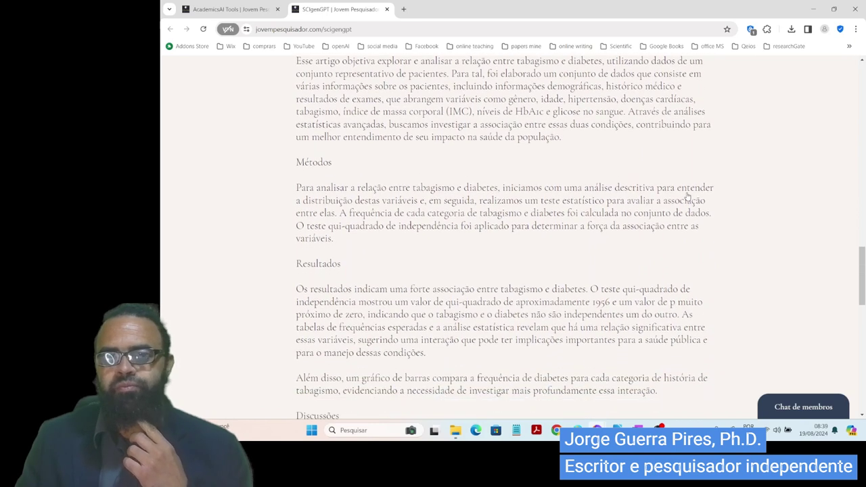
scroll(675, 247, "down", 5)
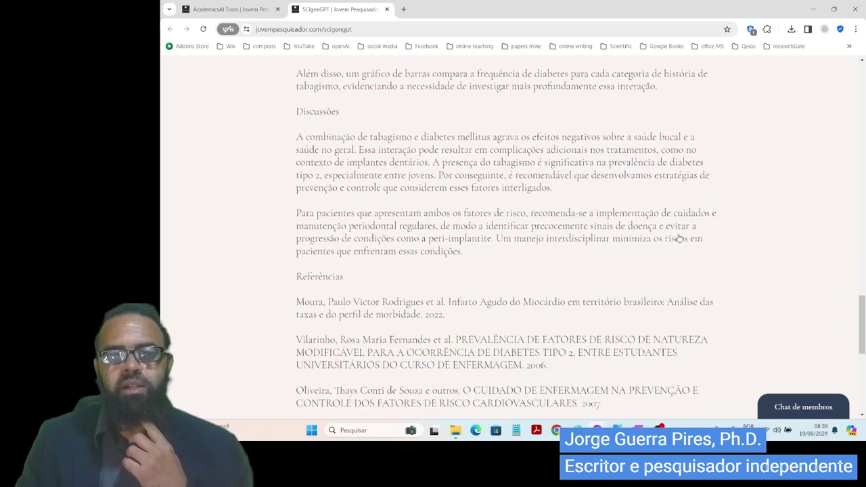
scroll(675, 247, "down", 1)
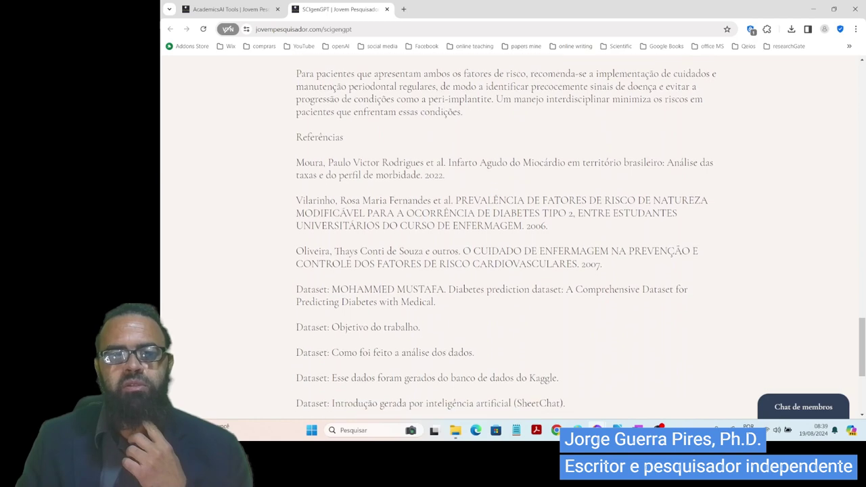
scroll(673, 203, "down", 3)
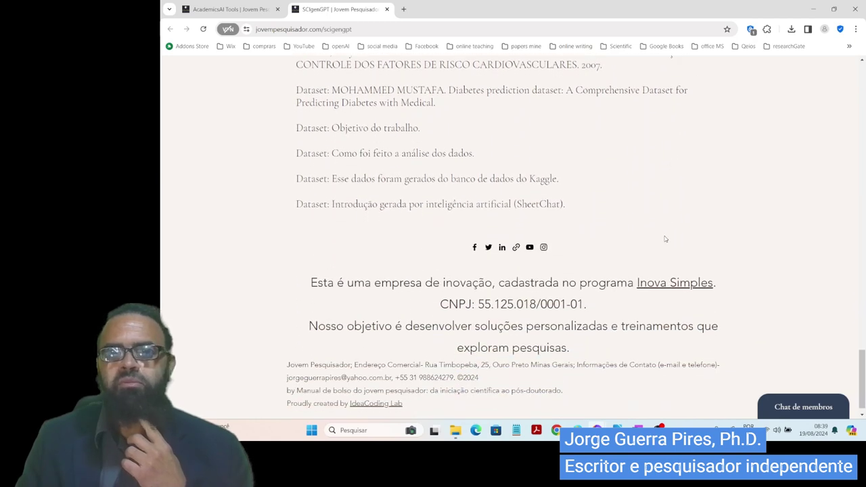
scroll(671, 293, "up", 8)
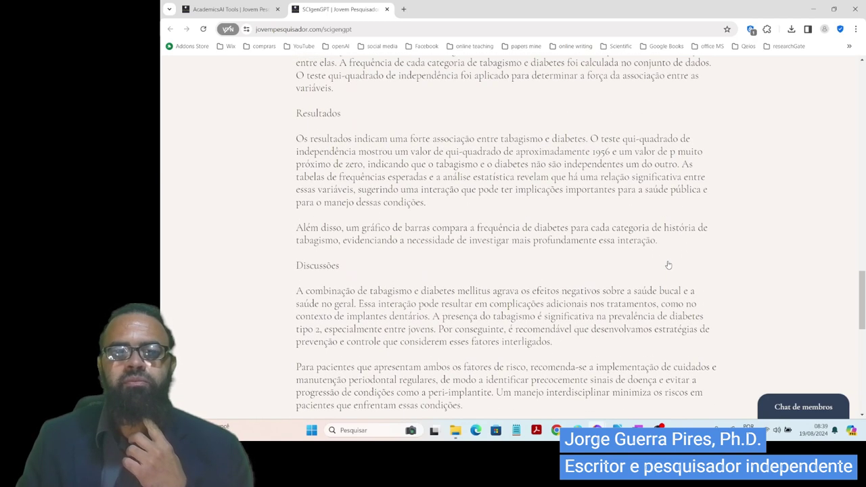
scroll(671, 293, "up", 5)
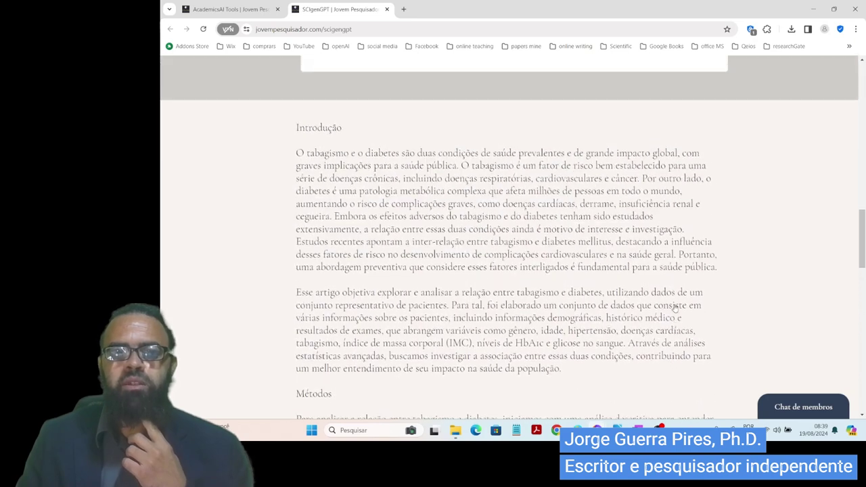
scroll(674, 336, "up", 2)
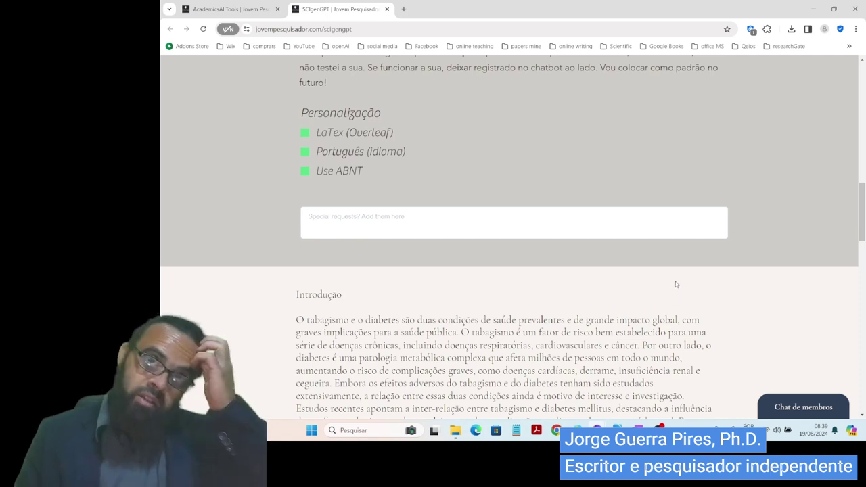
- Cycle through the open windows toward the Wix CMS editor
key("alt+Tab")
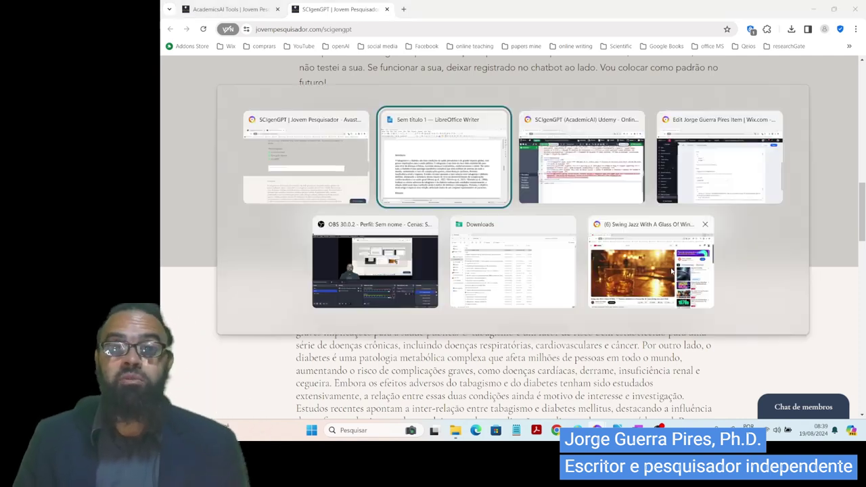
key("alt+Tab")
key("alt+Tab")
key("alt+Tab")
key("alt+Tab")
key("alt+Tab")
key("alt+Tab")
key("alt+Tab")
key("alt+Tab")
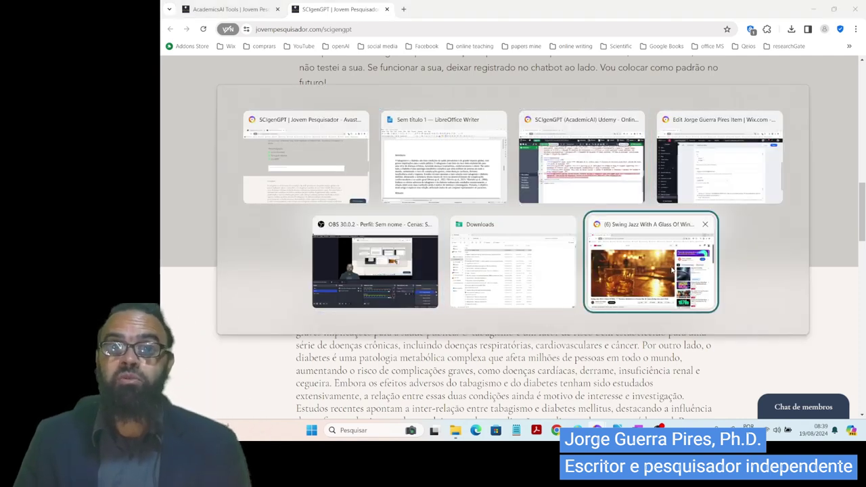
key("alt+Tab")
- Scroll through the annotations field's saved JSON entries to the Literature Review Bot v2 entry
scroll(471, 359, "down", 2)
left_click(471, 374)
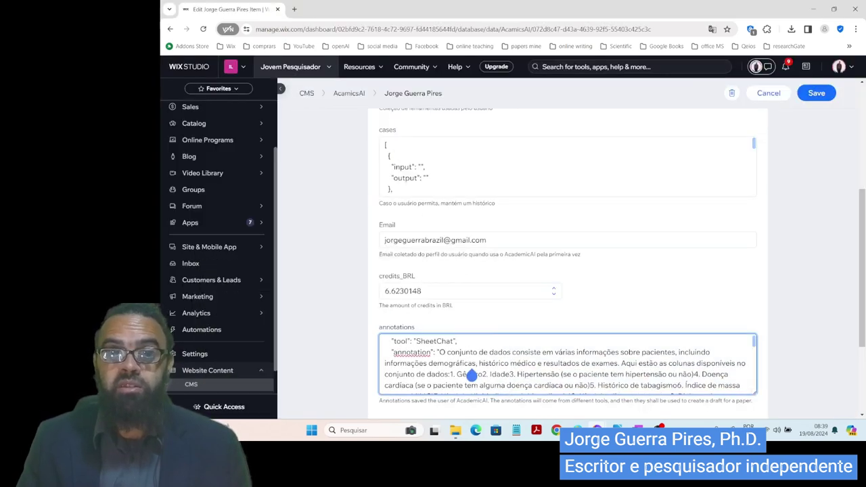
scroll(472, 382, "down", 6)
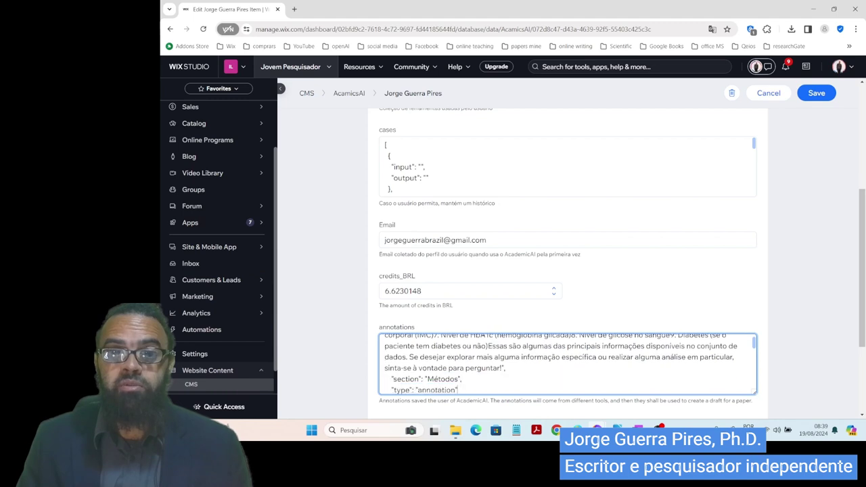
scroll(467, 390, "down", 6)
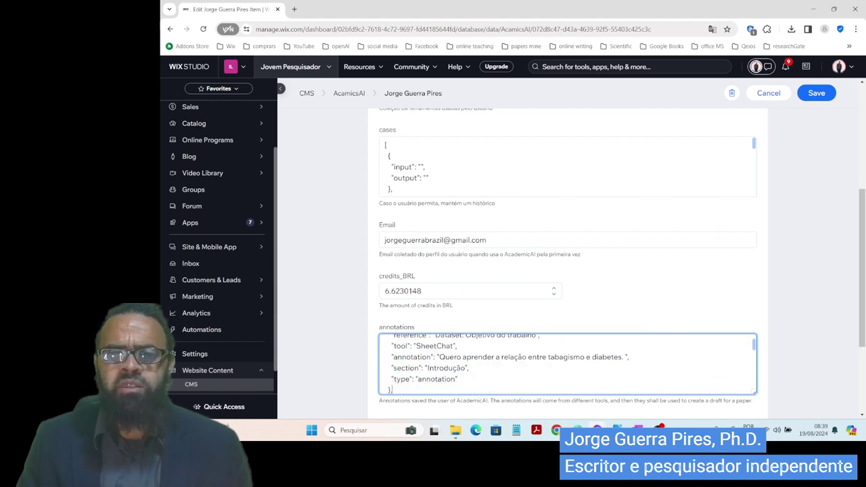
scroll(458, 390, "down", 2)
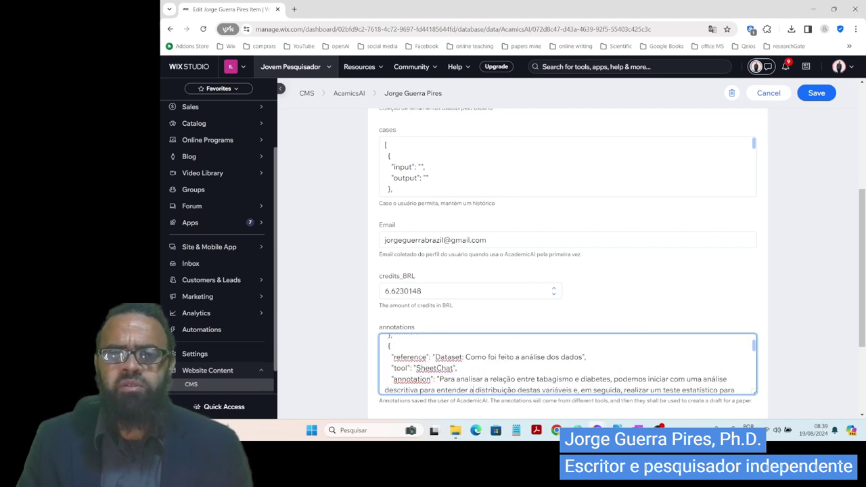
scroll(461, 390, "down", 3)
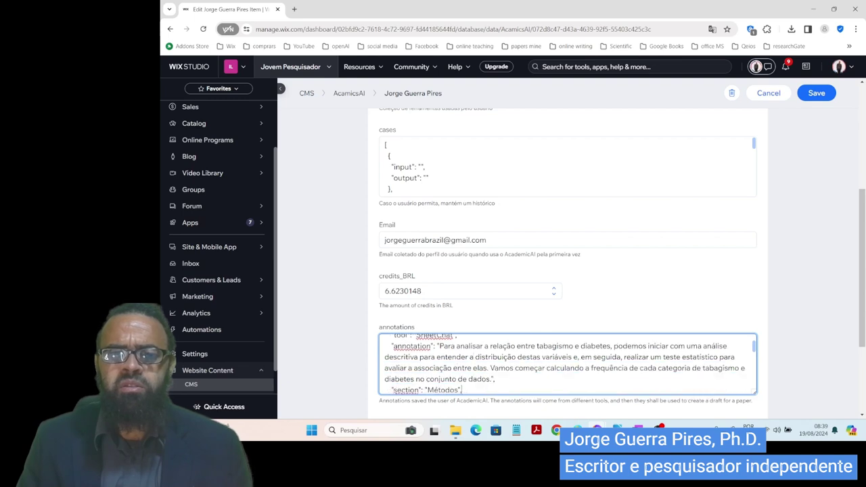
scroll(467, 390, "down", 6)
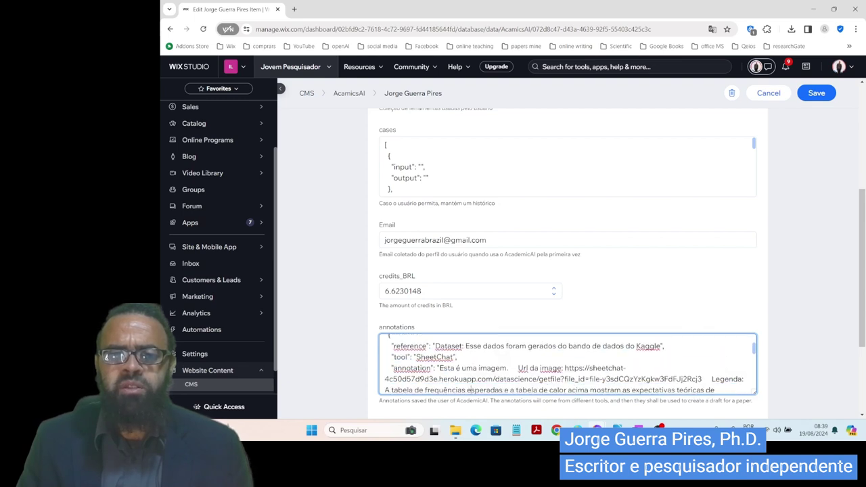
scroll(467, 390, "down", 6)
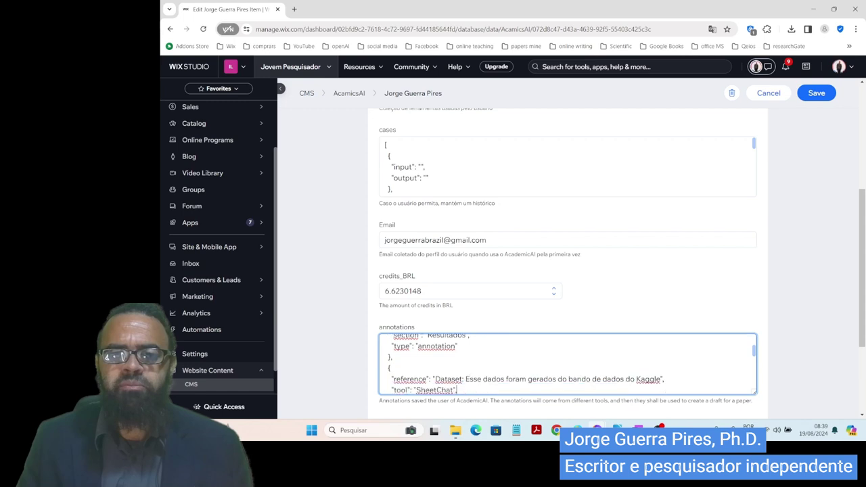
scroll(472, 391, "down", 5)
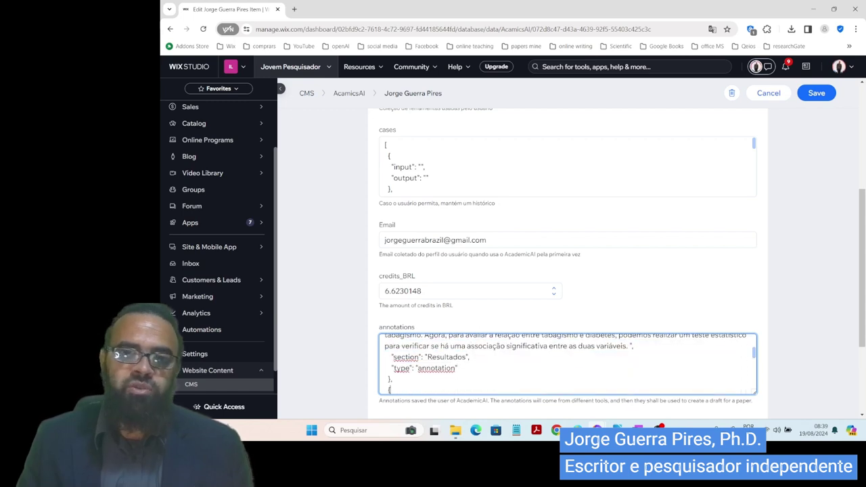
scroll(457, 390, "down", 5)
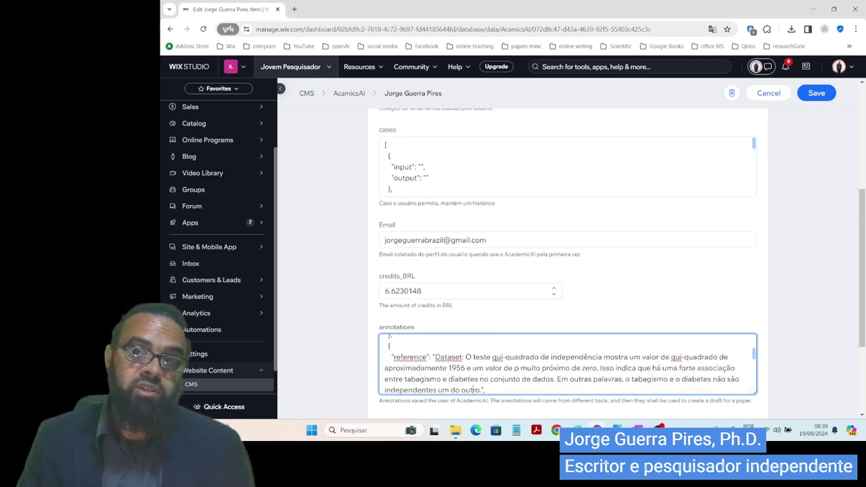
scroll(457, 391, "down", 4)
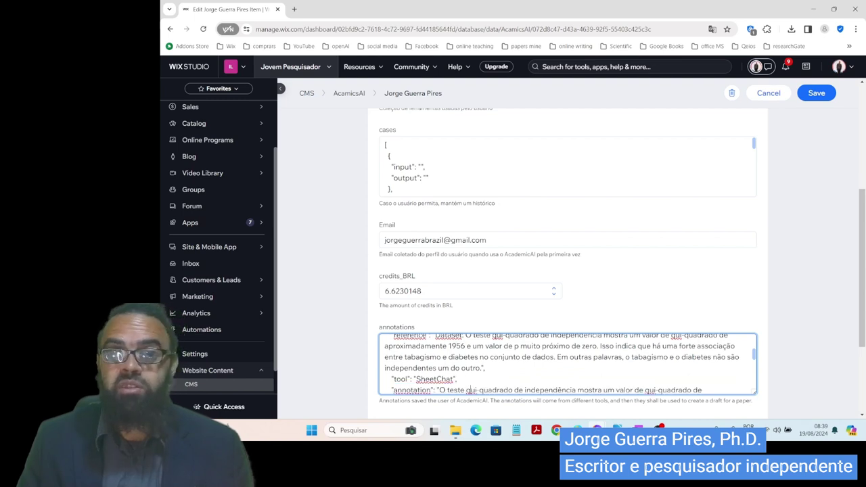
scroll(472, 390, "down", 3)
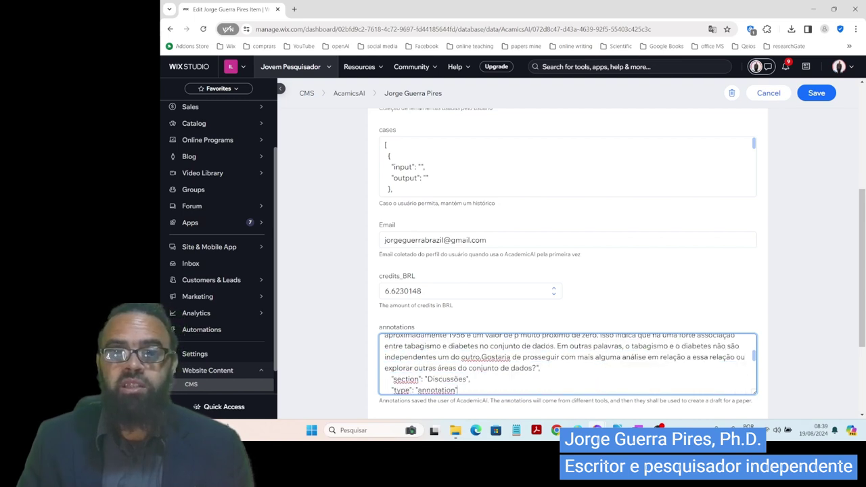
scroll(457, 391, "down", 3)
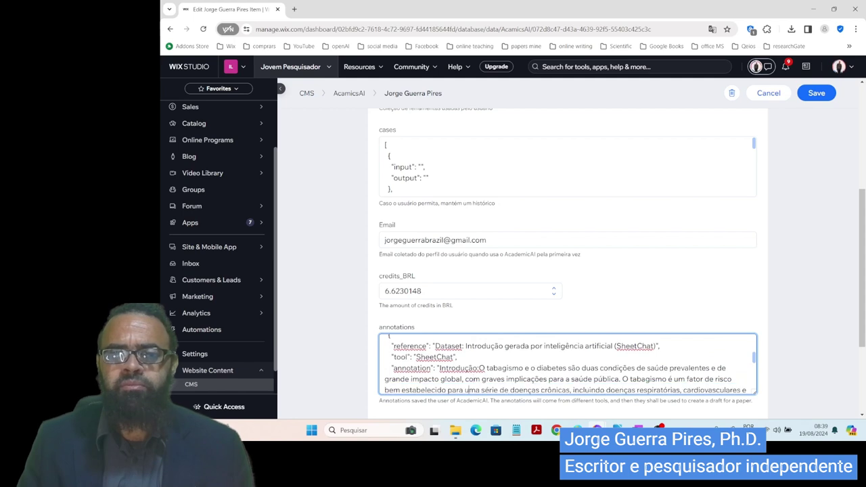
scroll(472, 390, "down", 10)
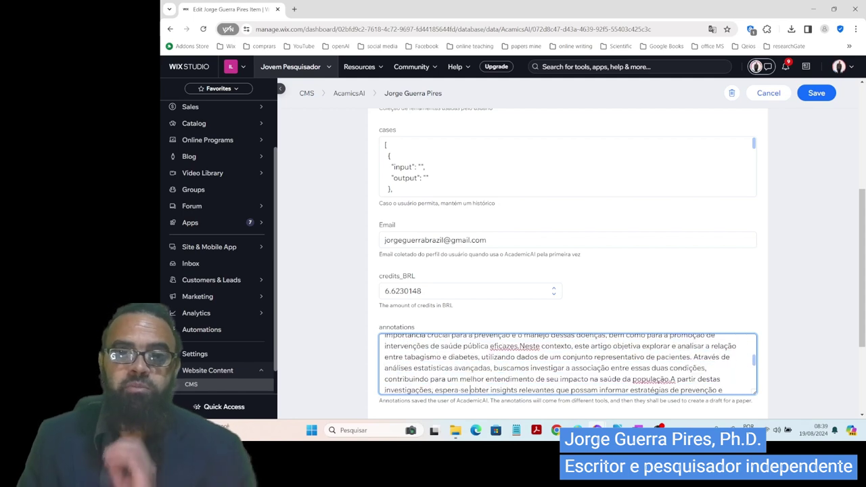
scroll(474, 390, "down", 3)
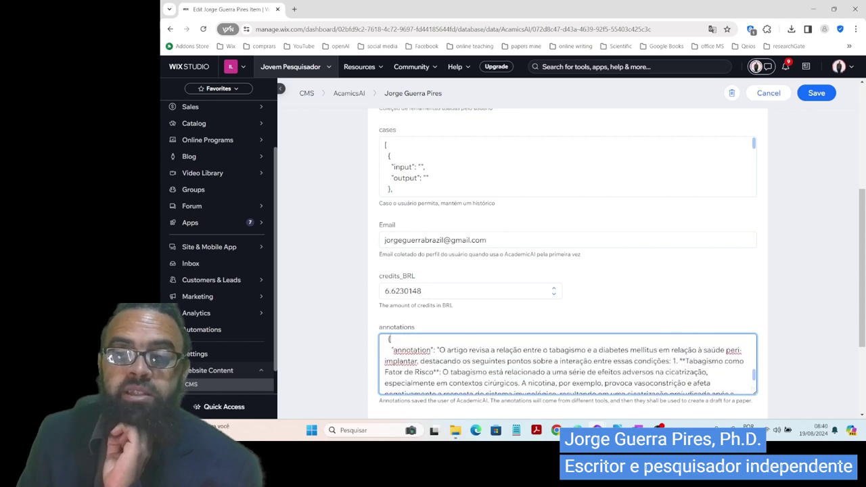
scroll(471, 340, "up", 10)
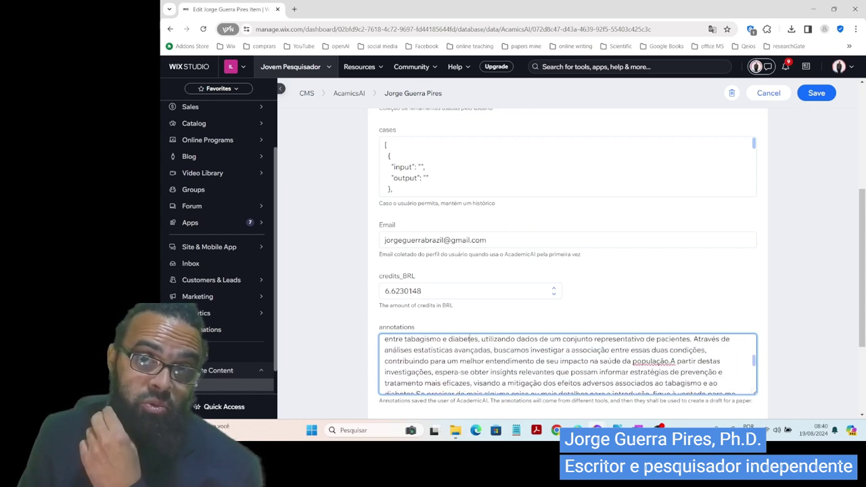
scroll(465, 339, "up", 10)
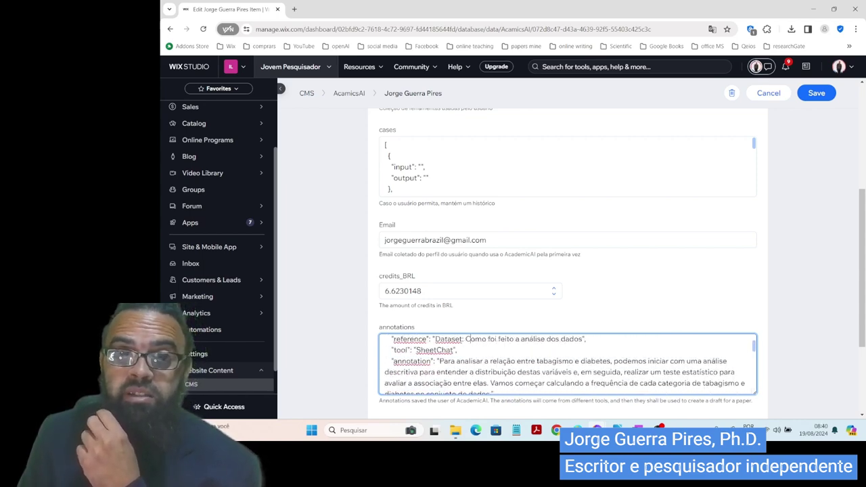
scroll(474, 339, "up", 5)
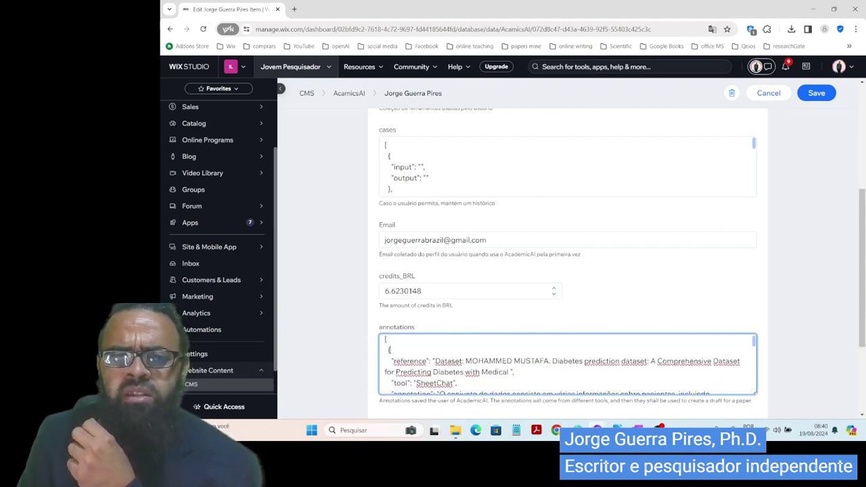
scroll(474, 365, "down", 1)
scroll(474, 389, "down", 1)
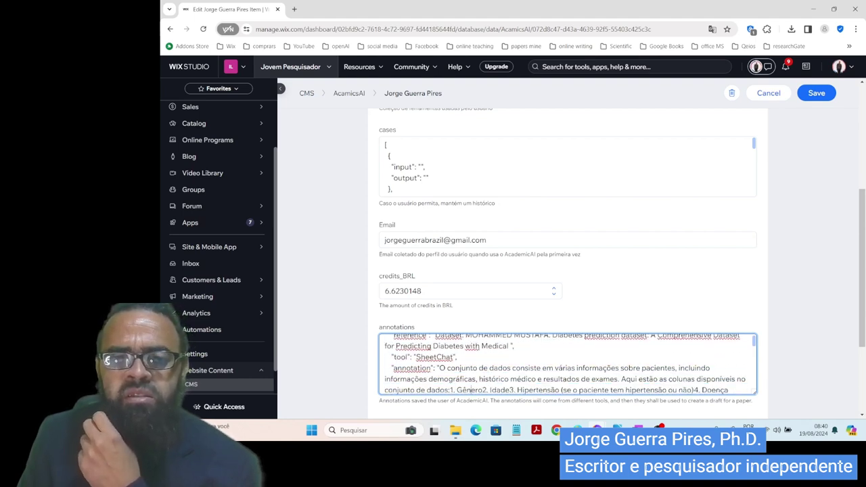
scroll(467, 390, "down", 1)
scroll(567, 364, "down", 5)
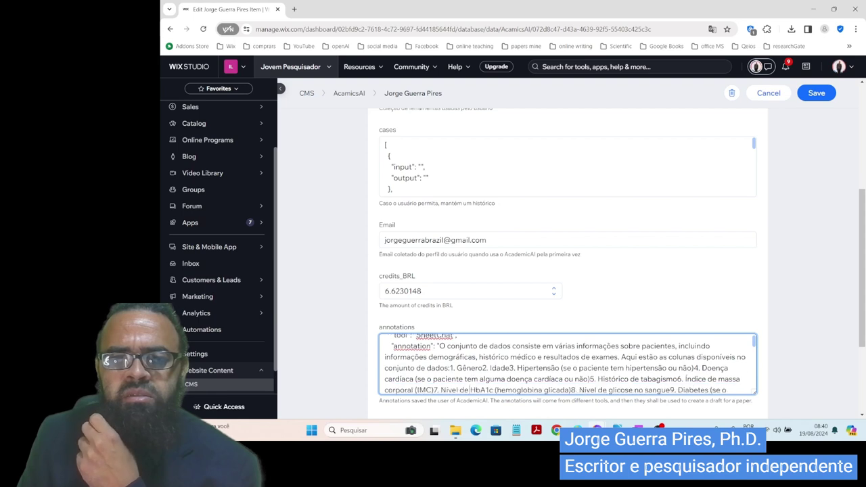
scroll(467, 391, "down", 4)
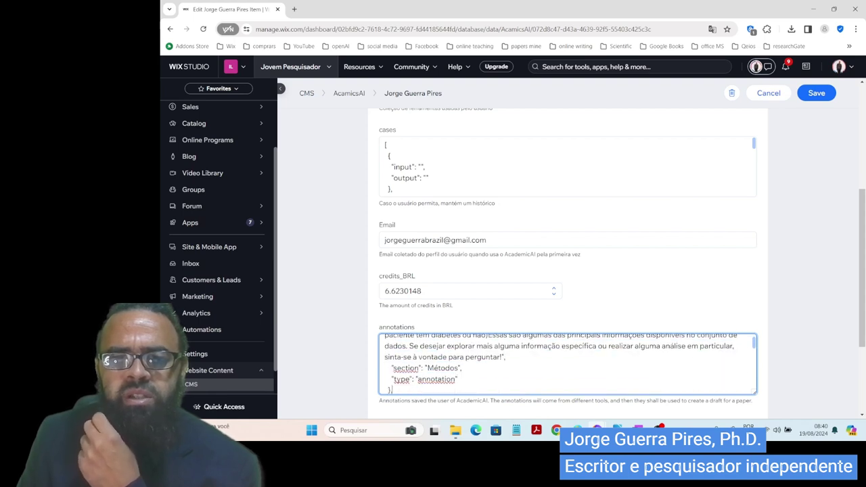
scroll(465, 390, "down", 6)
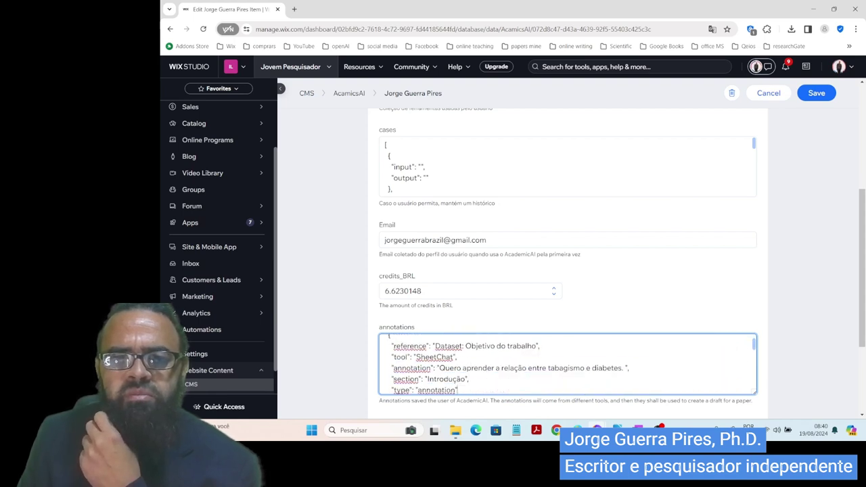
scroll(467, 390, "down", 1)
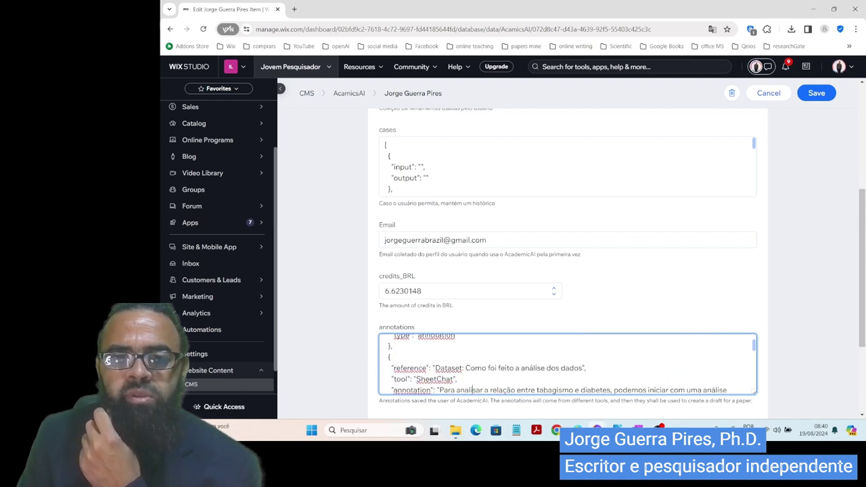
scroll(467, 390, "down", 5)
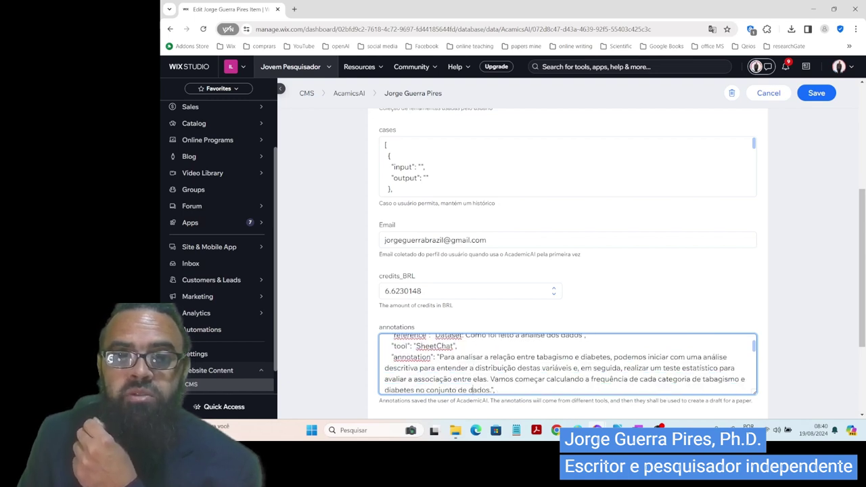
scroll(467, 390, "down", 2)
scroll(467, 391, "down", 6)
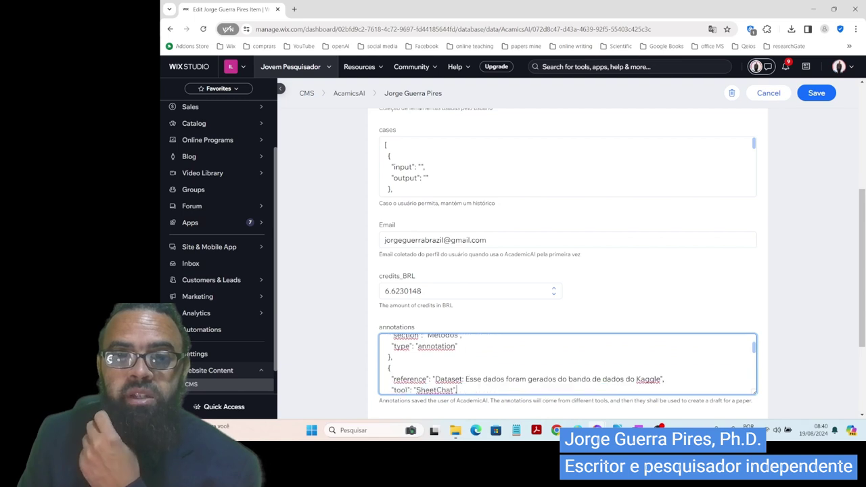
scroll(472, 390, "down", 2)
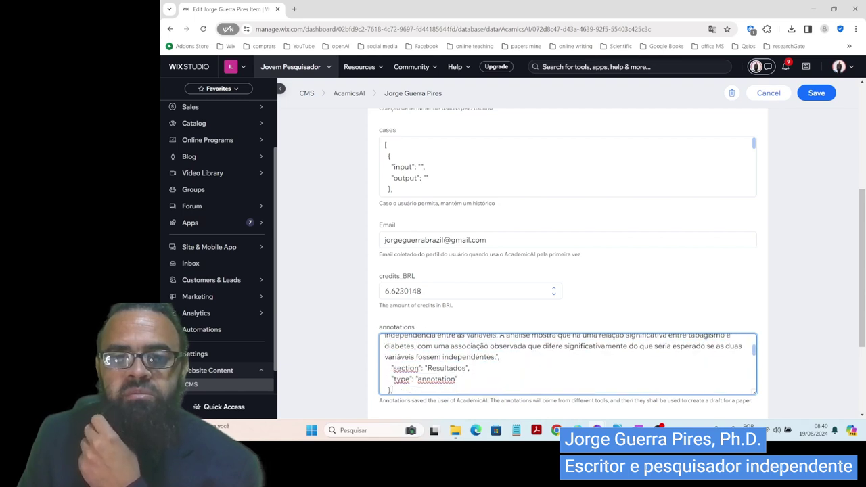
scroll(472, 390, "down", 3)
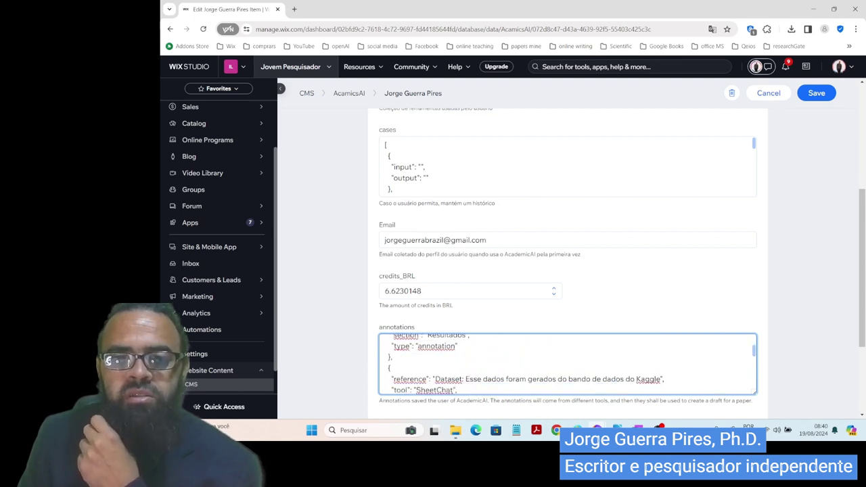
scroll(472, 390, "down", 3)
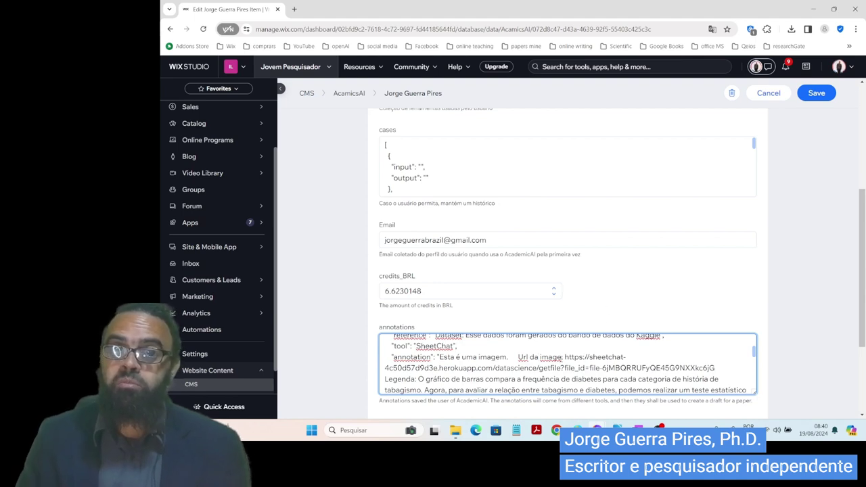
- Copy the annotation's image URL and load the 'Frequency of Smoking History by Diabetes Status' chart in a new tab
mouse_move(564, 356)
left_mouse_down()
mouse_move(585, 357)
mouse_move(398, 368)
mouse_move(505, 368)
left_mouse_up()
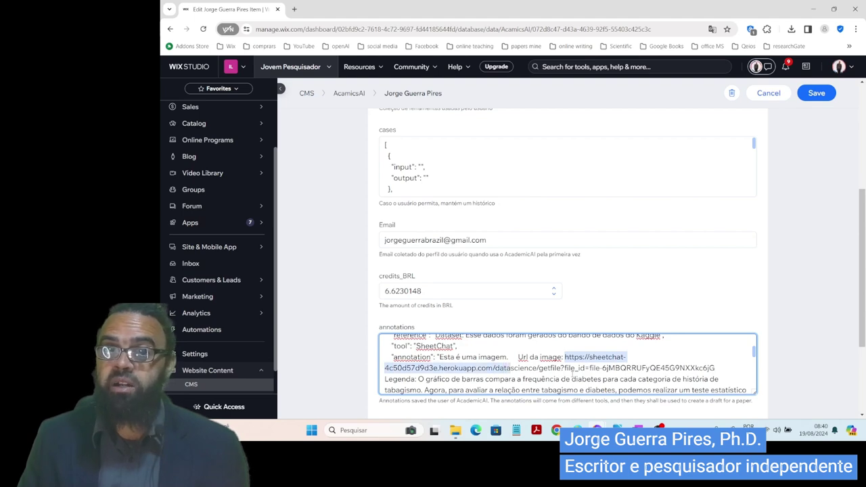
key("shift+Right")
key("shift+Right")
key("shift+Right")
key("shift+Right")
key("shift+Right")
key("shift+Right")
key("shift+Right")
key("shift+Right")
key("shift+Right")
key("shift+Right")
key("shift+Right")
key("shift+Right")
key("shift+Right")
key("shift+Right")
key("shift+Right")
key("shift+Right")
key("shift+Right")
key("shift+Right")
key("shift+Right")
key("shift+Right")
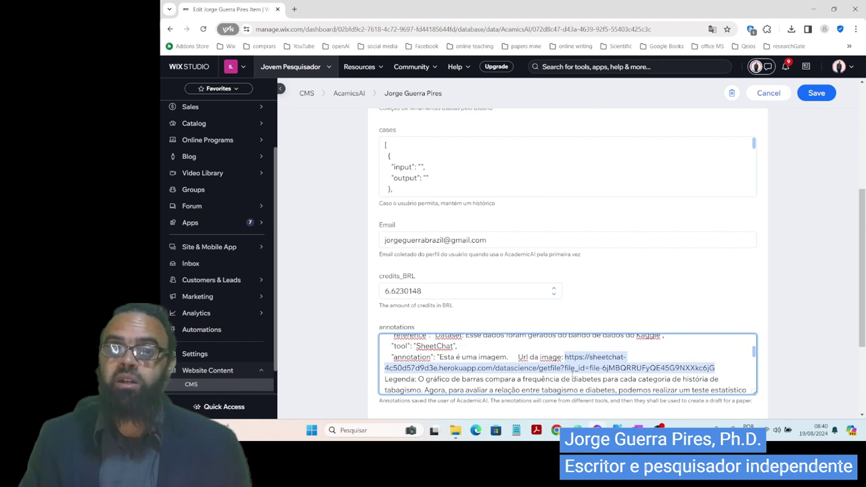
left_click(293, 9)
key("Return")
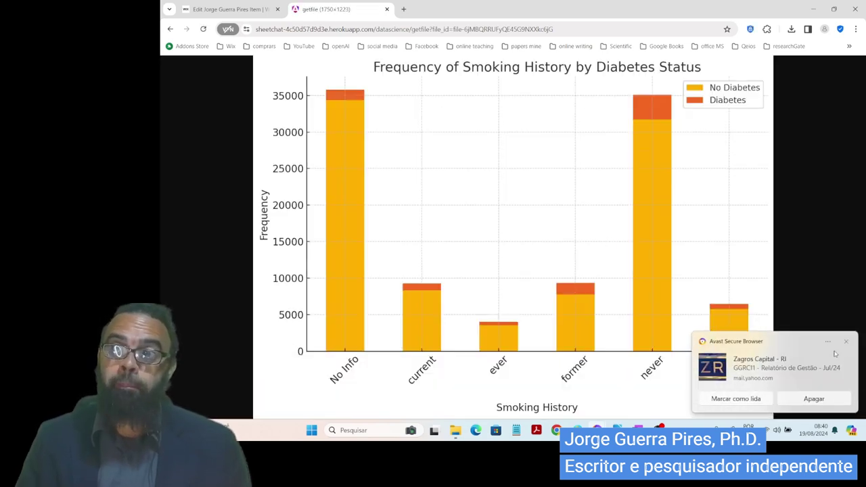
- Dismiss the Avast mail notification covering the bar chart
left_click(846, 342)
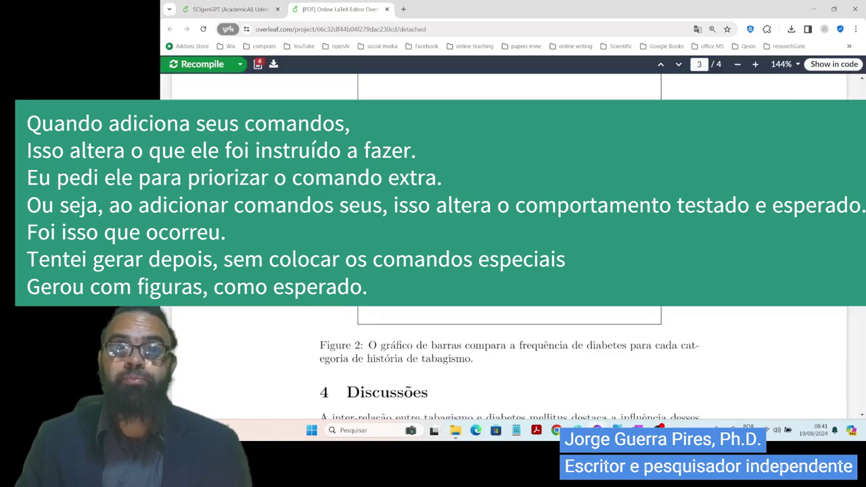
- Scroll through PDF pages 2–4 to check the Figure 1 and Figure 2 placeholder boxes
scroll(509, 363, "down", 1)
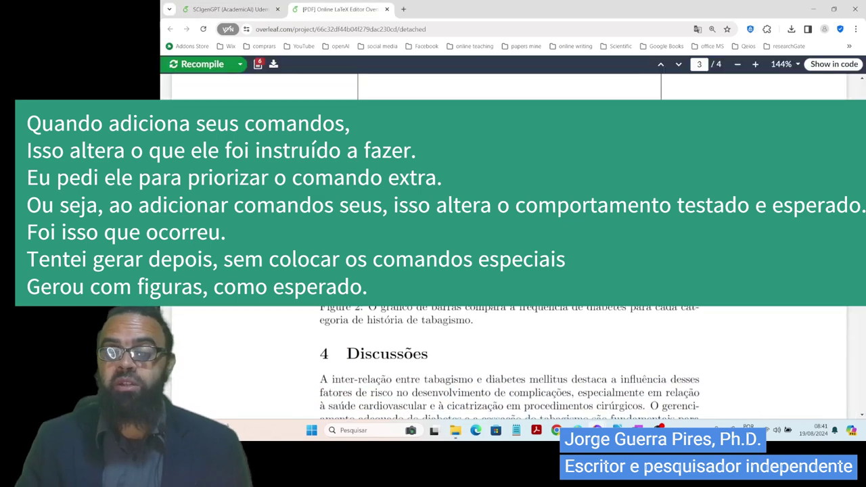
scroll(510, 338, "up", 5)
scroll(510, 271, "up", 5)
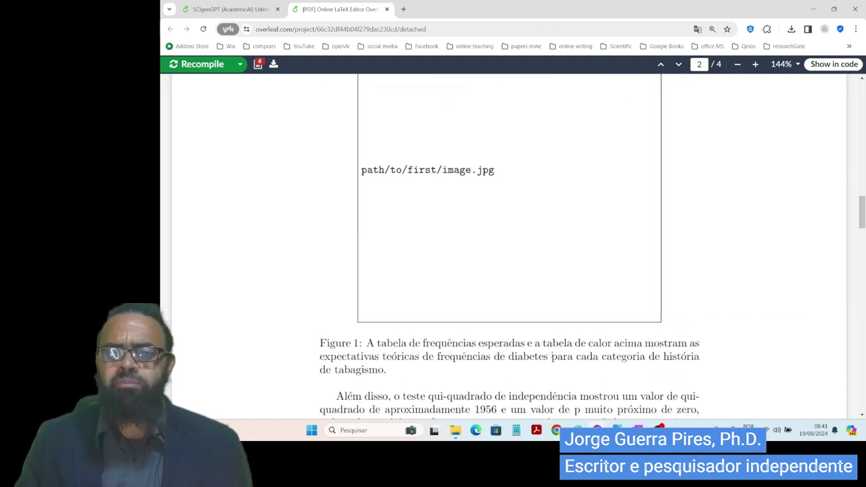
scroll(616, 345, "up", 5)
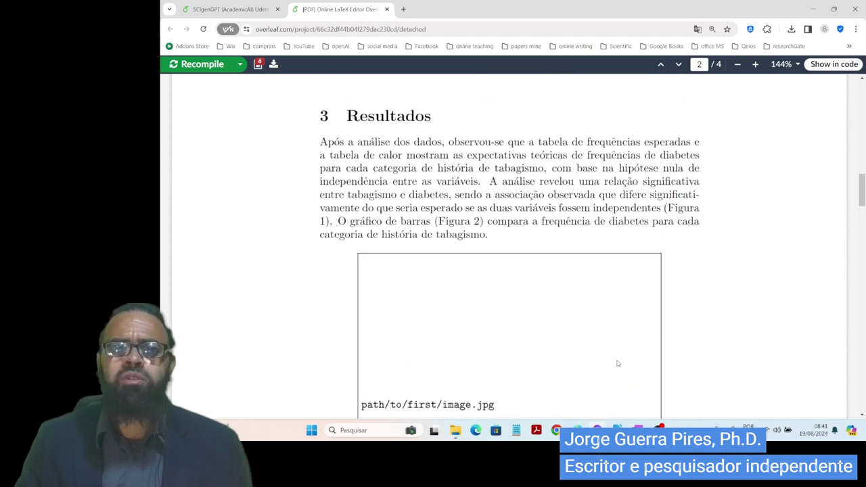
scroll(607, 270, "down", 13)
scroll(609, 306, "down", 9)
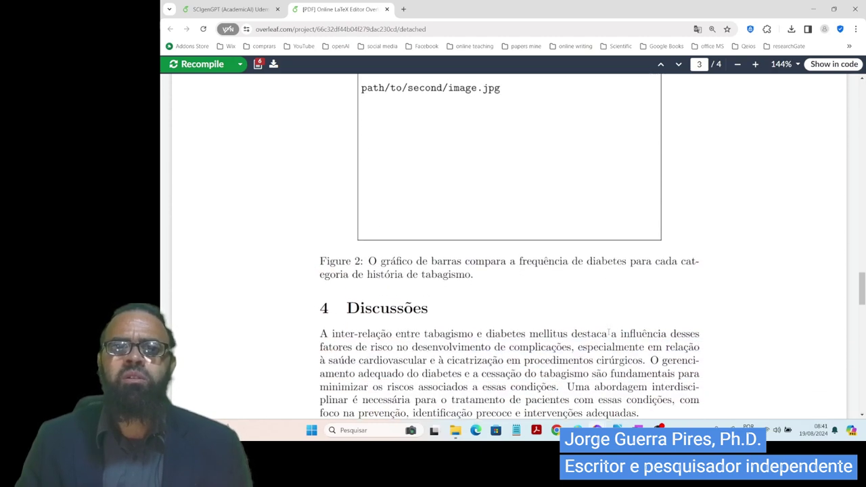
scroll(607, 330, "down", 6)
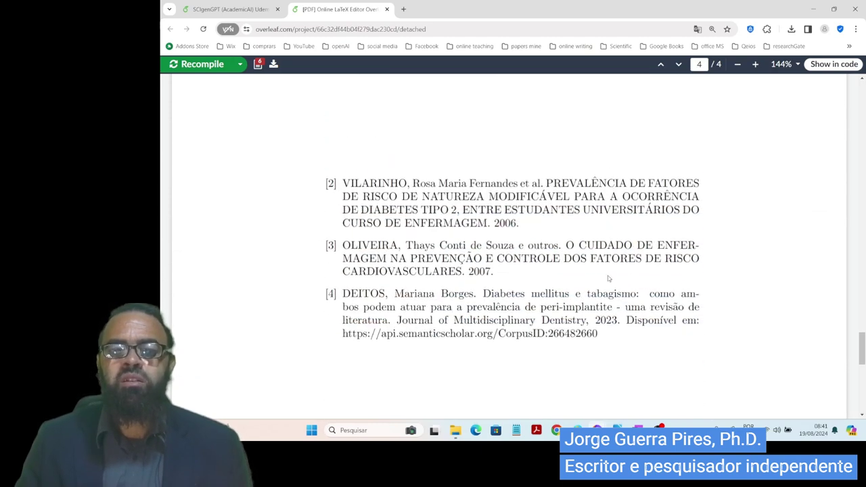
scroll(607, 330, "up", 12)
scroll(442, 378, "down", 1)
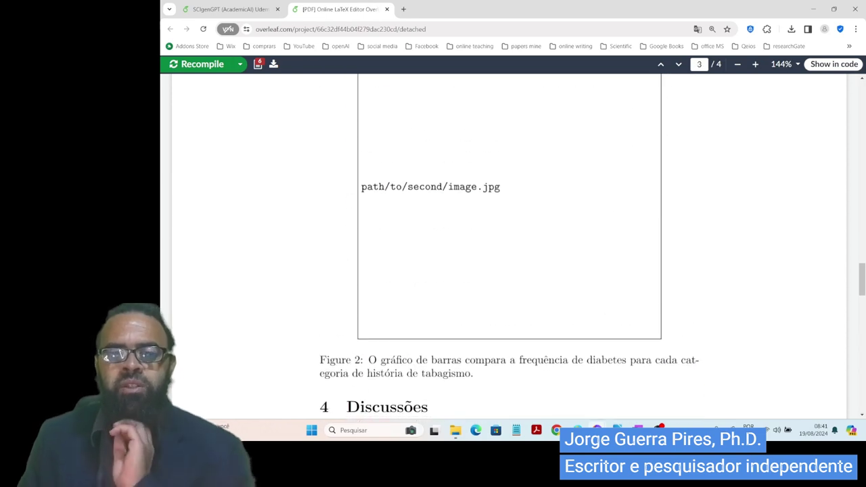
scroll(442, 378, "down", 1)
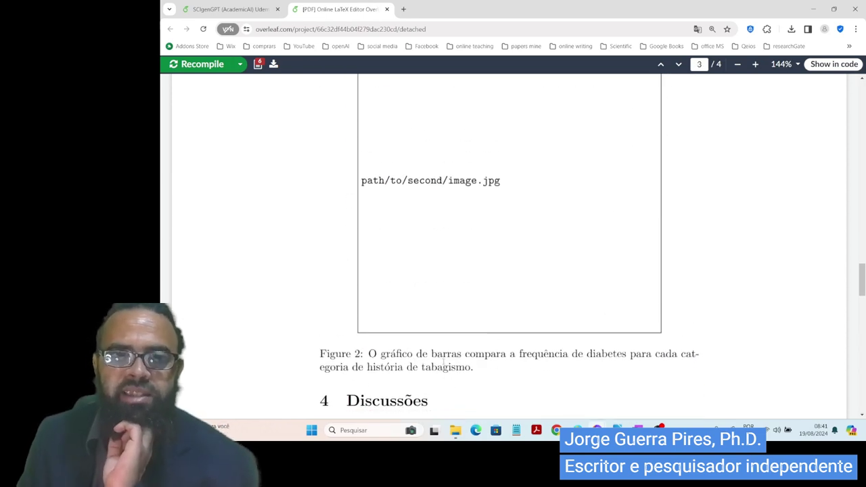
- Back in the editor, toggle Visual Editor and back to Code Editor, then bring up Add Files
left_click(256, 5)
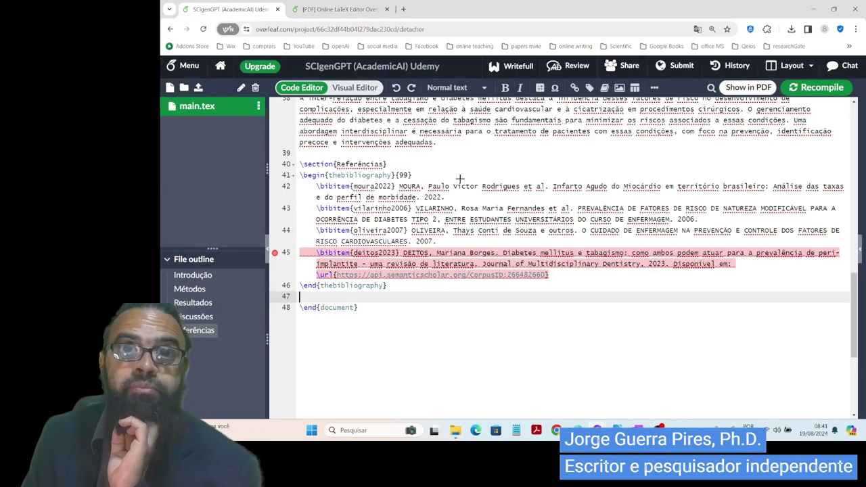
left_click(365, 90)
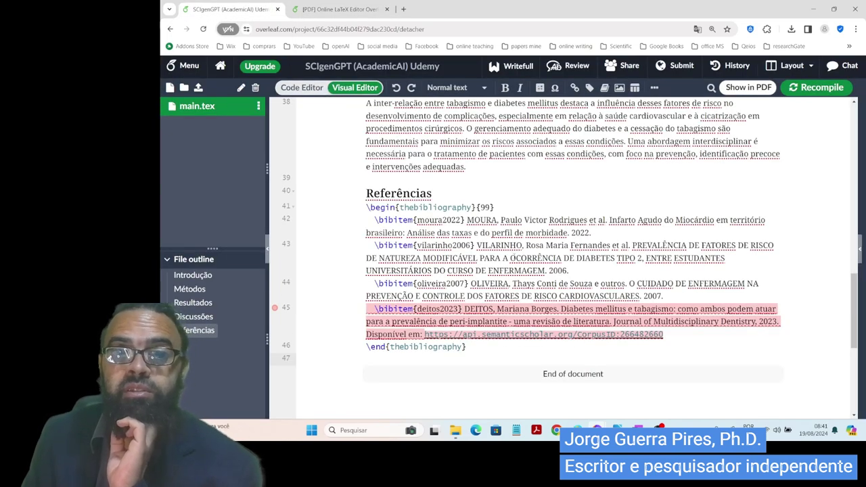
left_click(300, 86)
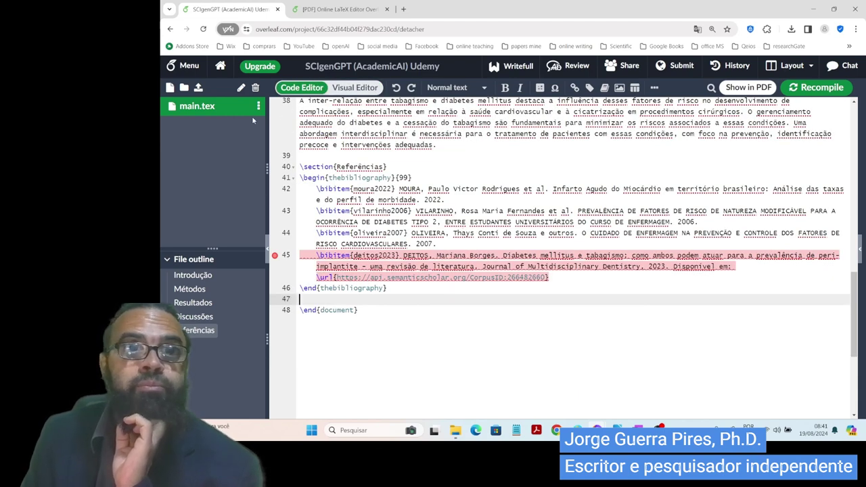
left_click(198, 88)
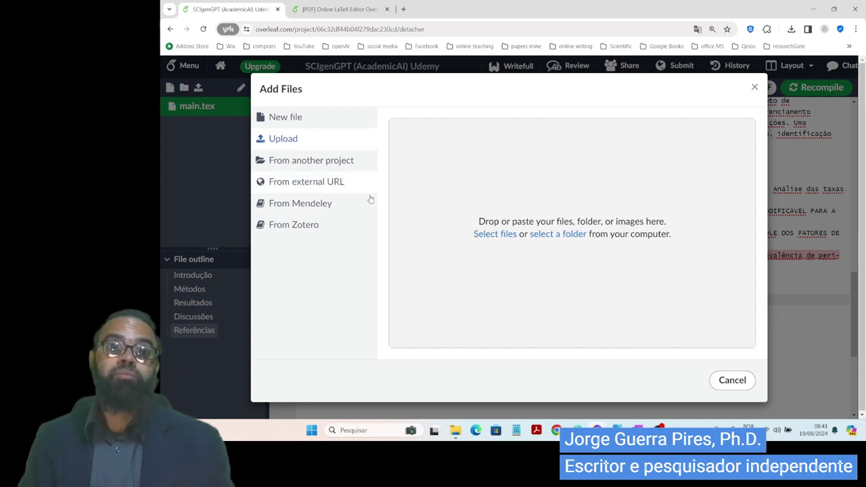
- Choose From external URL and paste the bar chart image's own address into the URL field
left_click(329, 162)
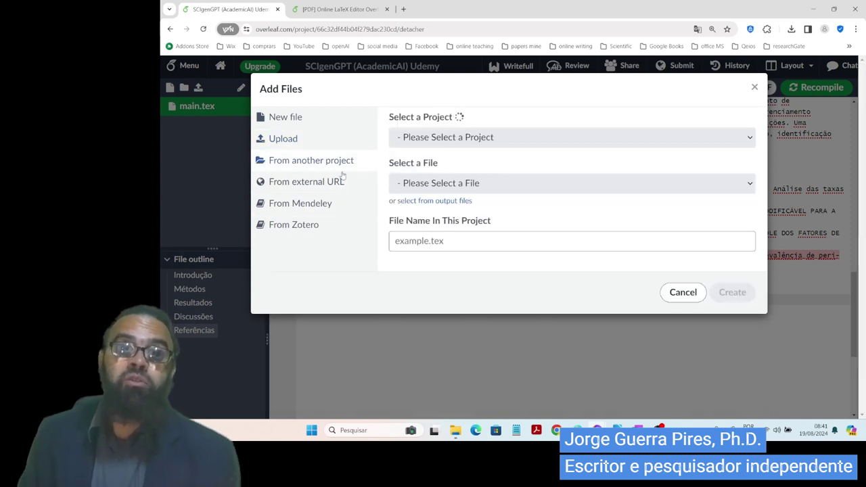
left_click(336, 183)
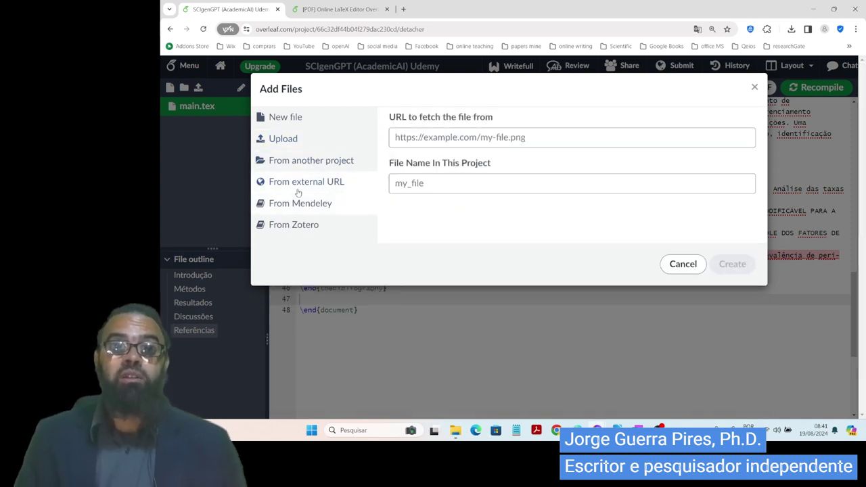
left_click(553, 136)
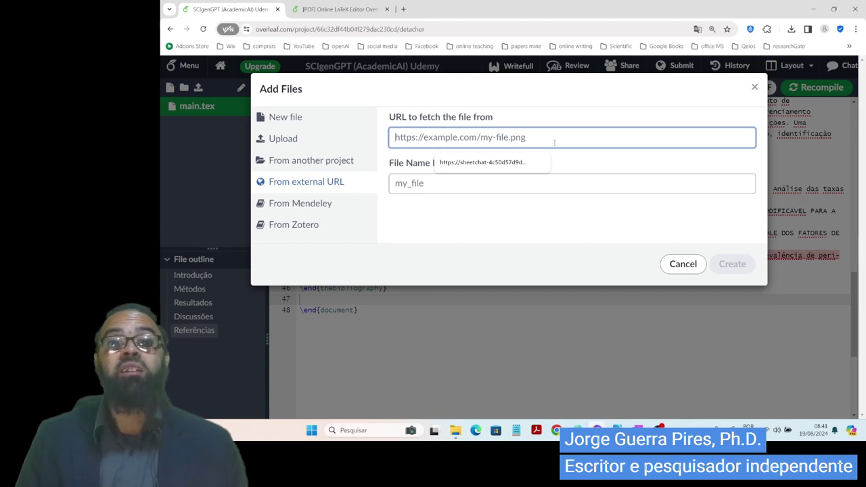
key("ctrl+v")
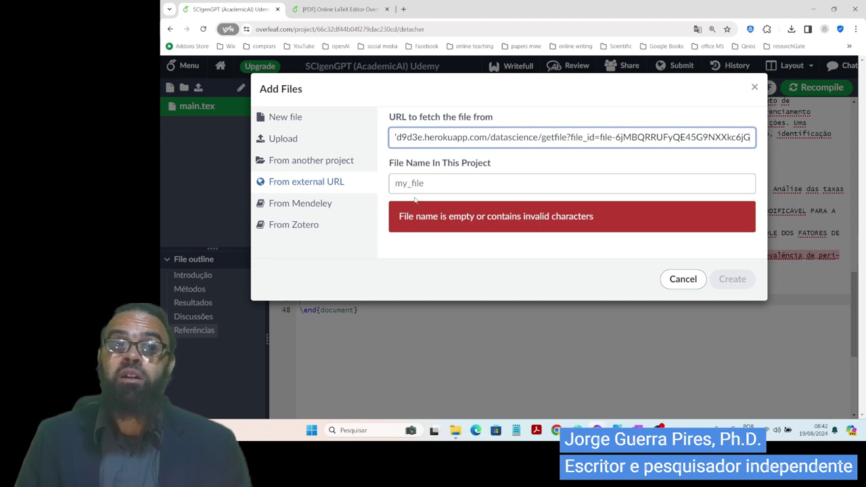
triple_click(439, 138)
left_click(438, 141)
key("alt+Tab")
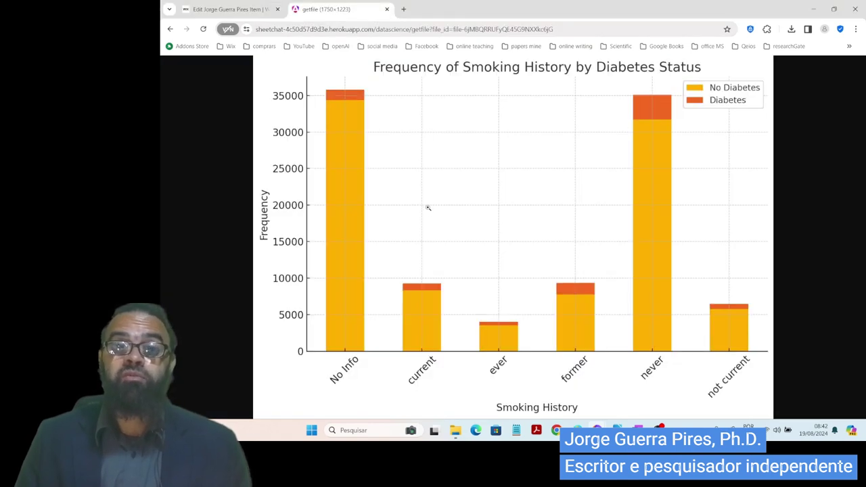
right_click(427, 207)
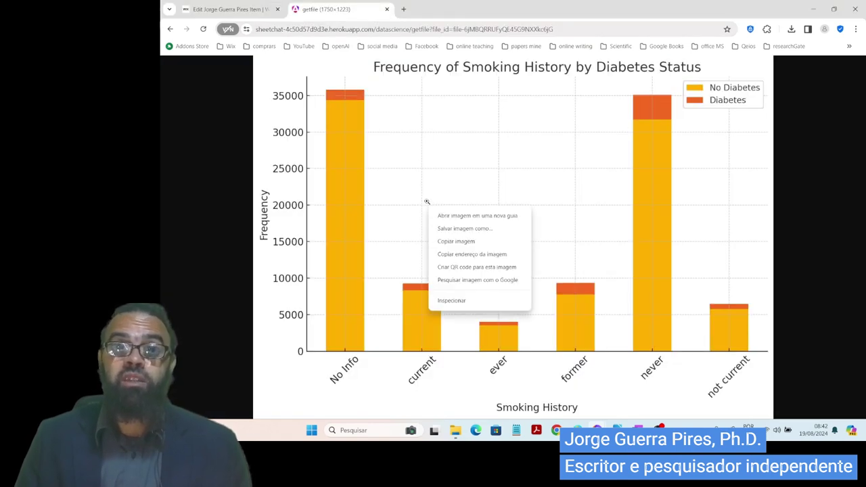
left_click(478, 255)
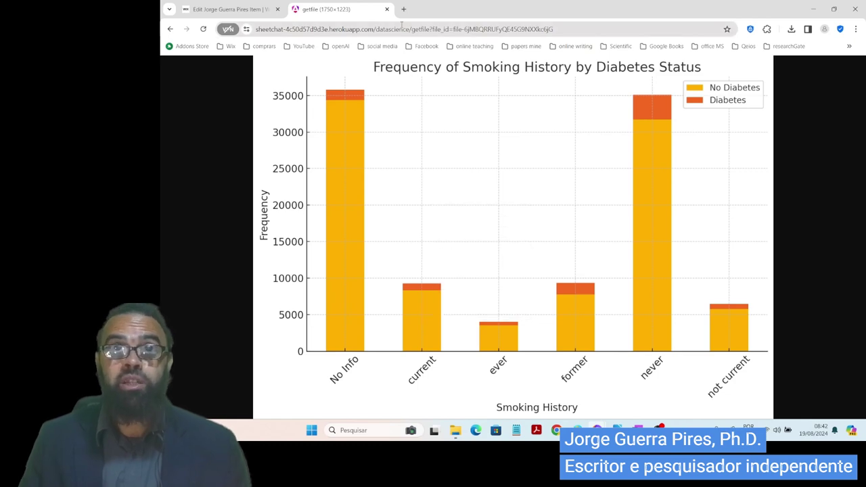
key("alt+Tab")
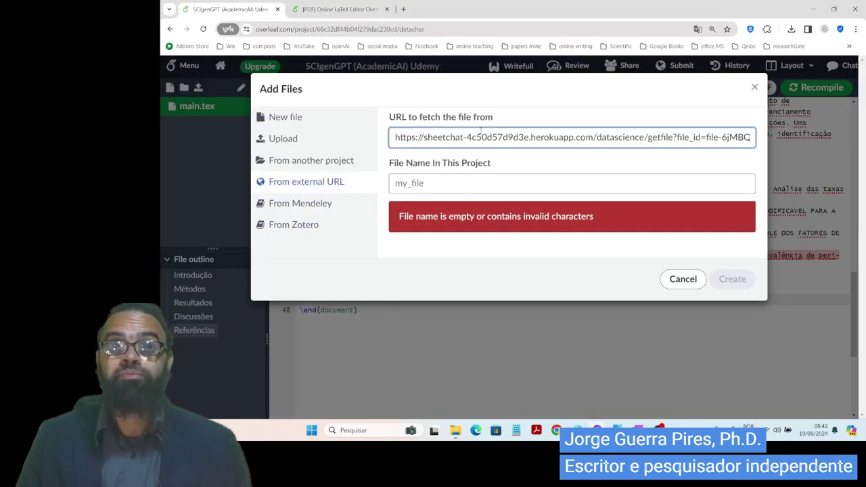
key("ctrl+a")
key("ctrl+v")
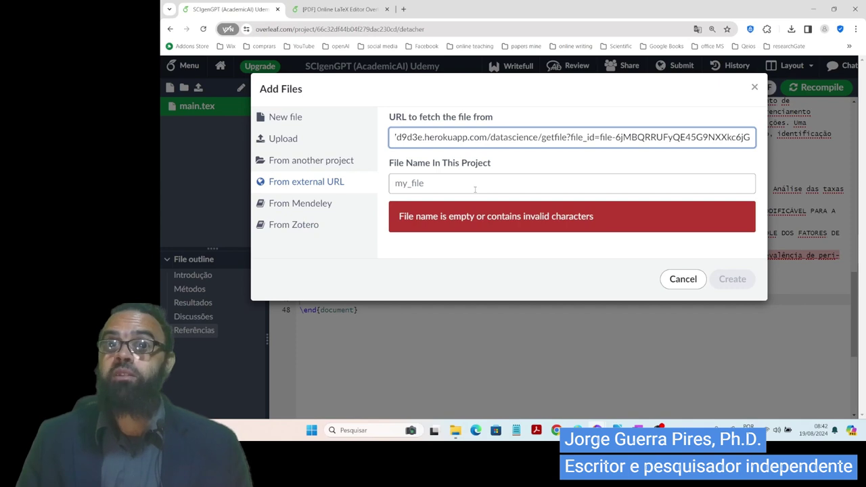
- Name the imported file 'gráfico de barras diabetes vs tabagismo'
left_click(468, 185)
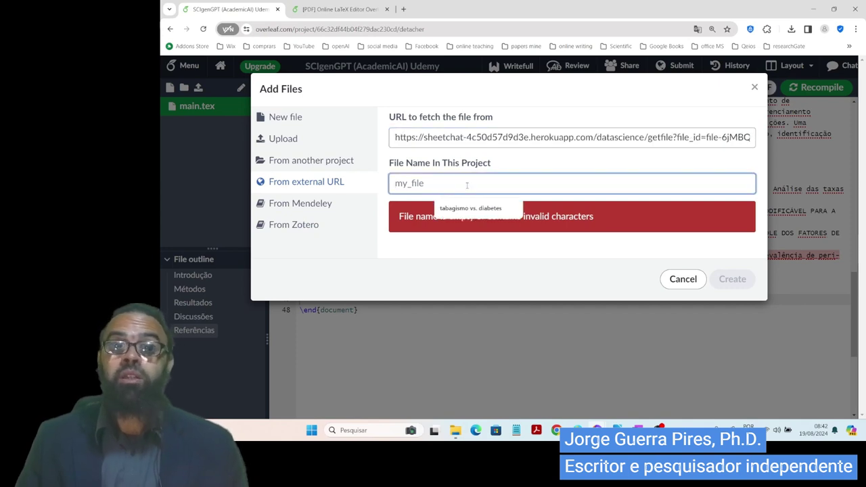
type("gr")
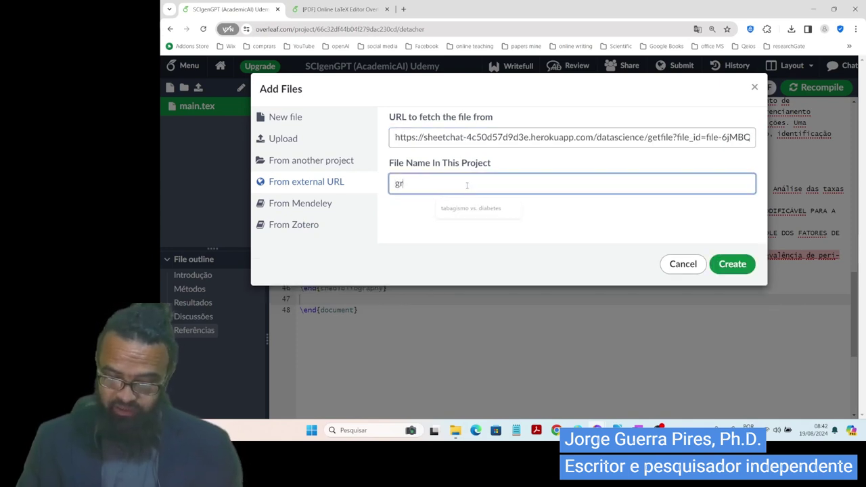
type("áfico de barras")
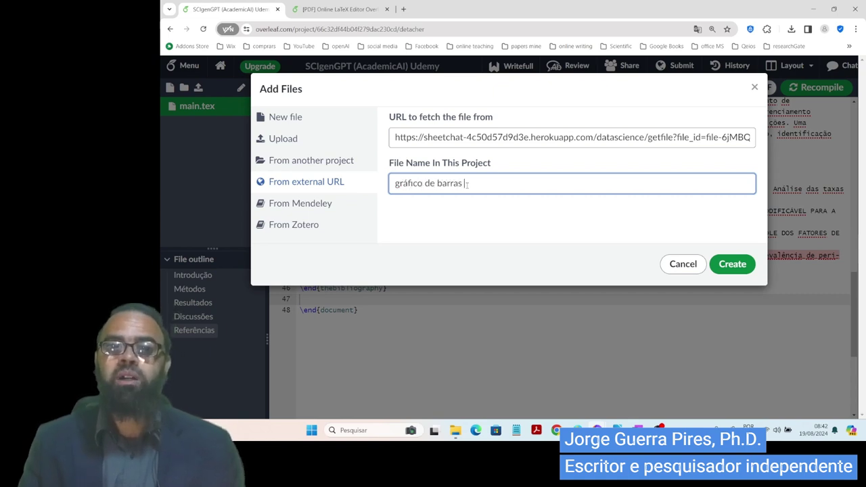
type(" dabe")
key("BackSpace")
key("BackSpace")
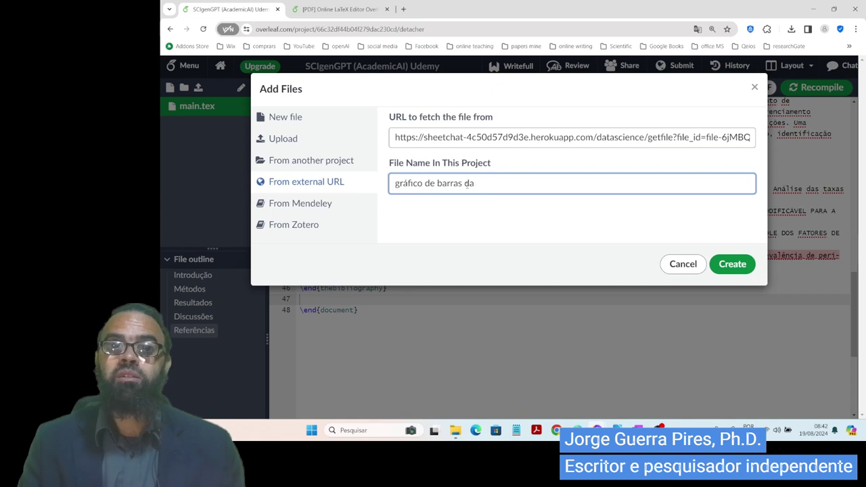
type("iabt")
key("BackSpace")
type("etes")
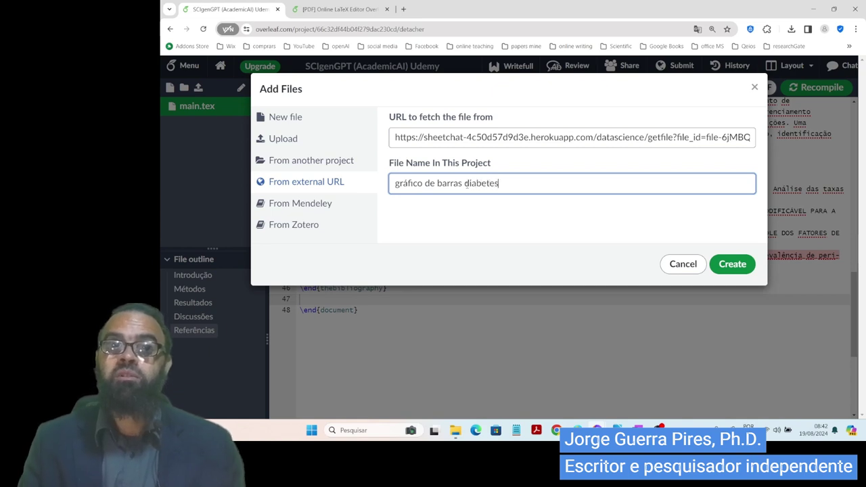
type(" vs tabagismo")
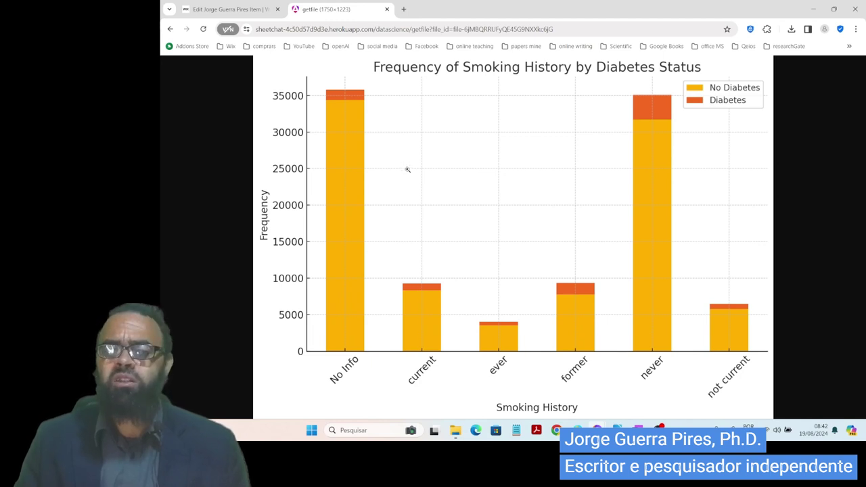
- Save the bar chart image as getfile in the Imagens folder
right_click(408, 178)
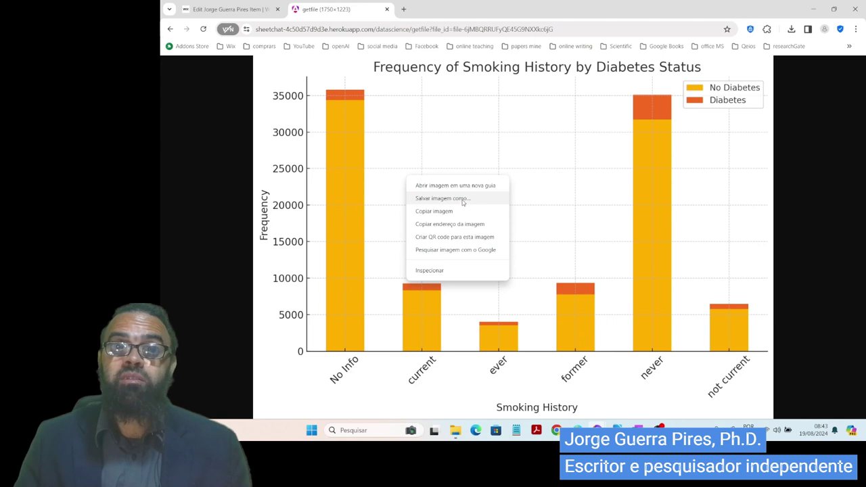
left_click(462, 202)
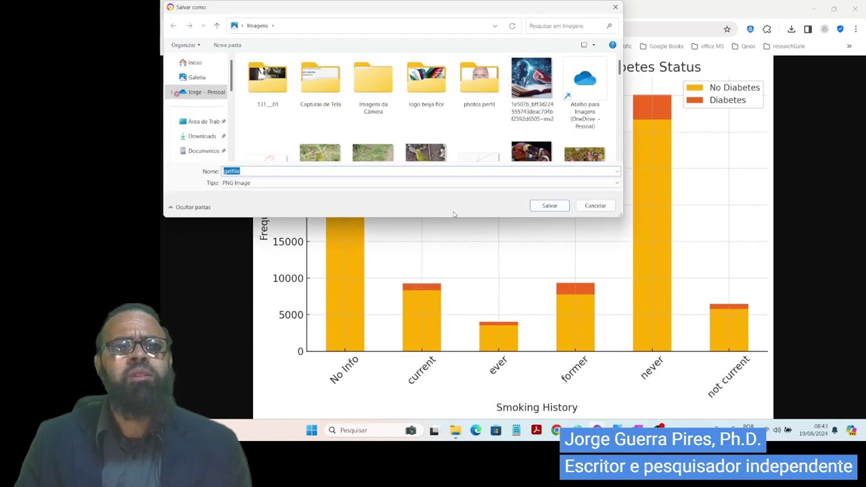
scroll(233, 162, "down", 1)
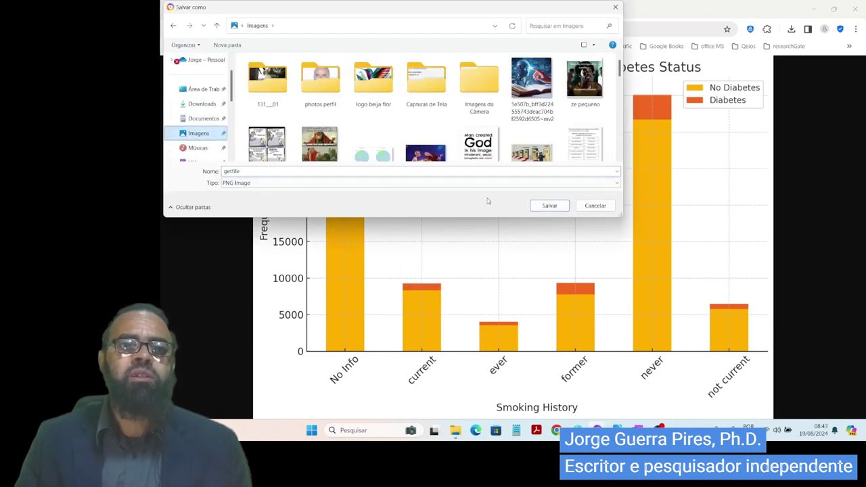
left_click(542, 206)
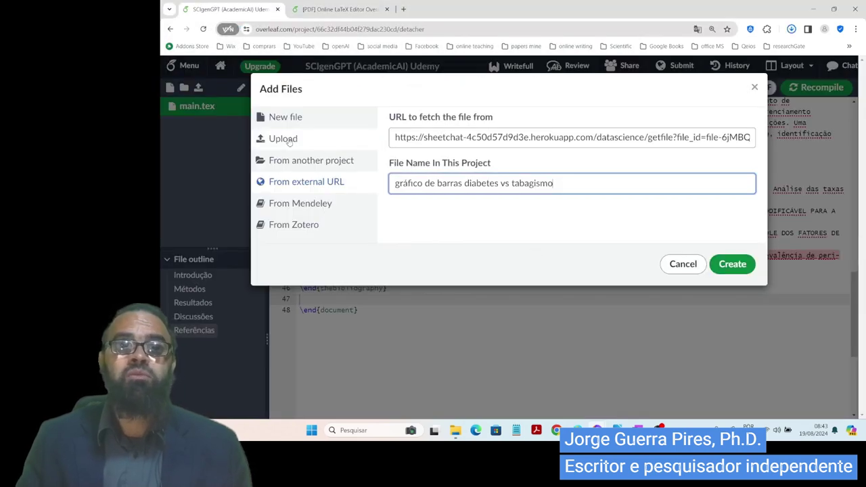
- Upload the getfile image from the Imagens folder into the Overleaf project
left_click(291, 140)
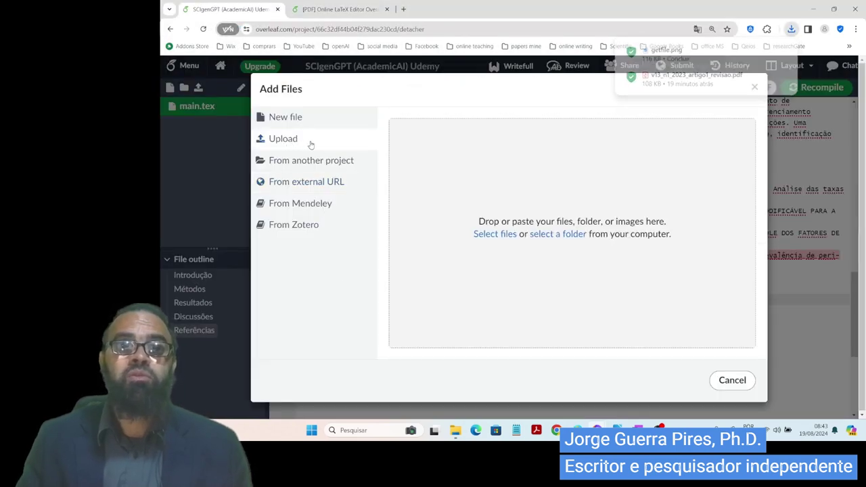
left_click(495, 234)
key("Escape")
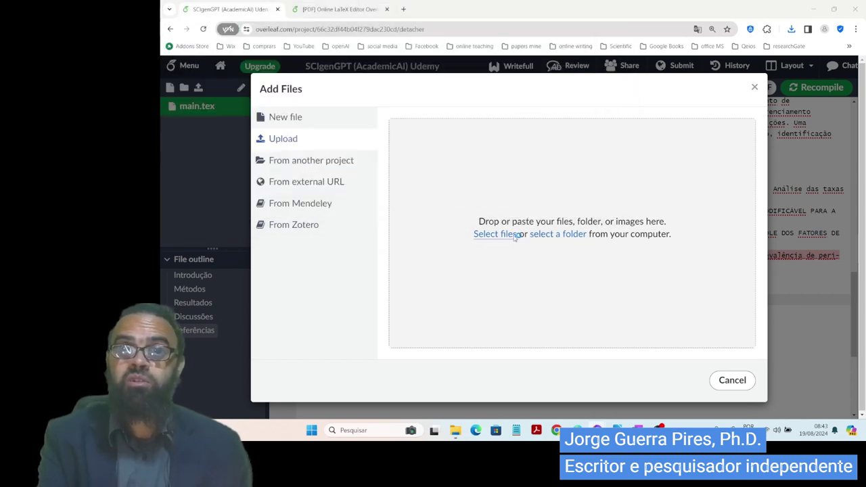
left_click(495, 234)
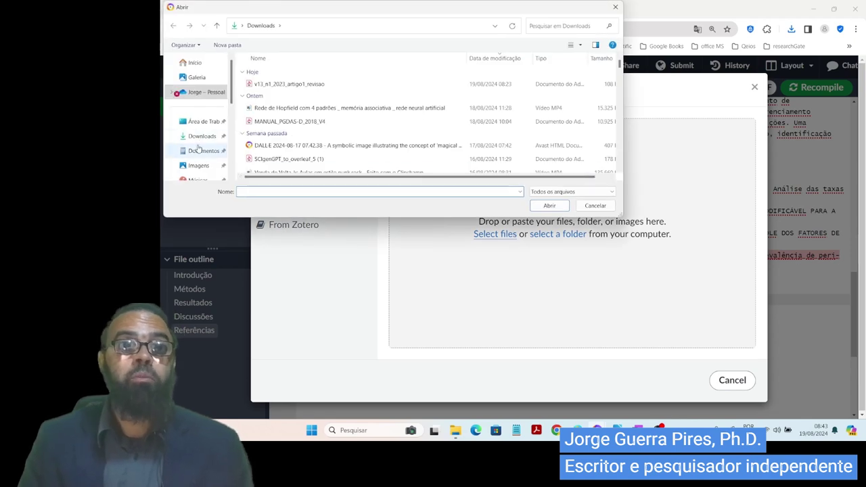
left_click(198, 166)
left_click(532, 85)
left_click(549, 205)
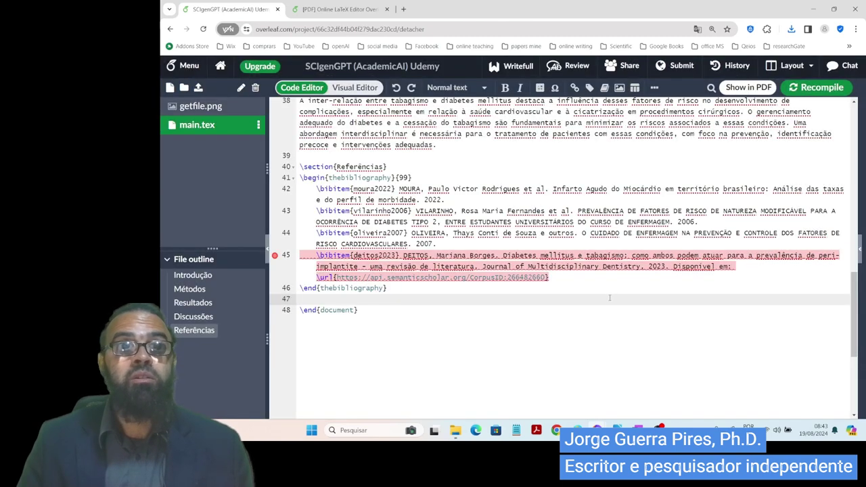
- Rename getfile.png to 'grafico de barras diabetes e tabagismo.png' and reopen main.tex
left_click(224, 108)
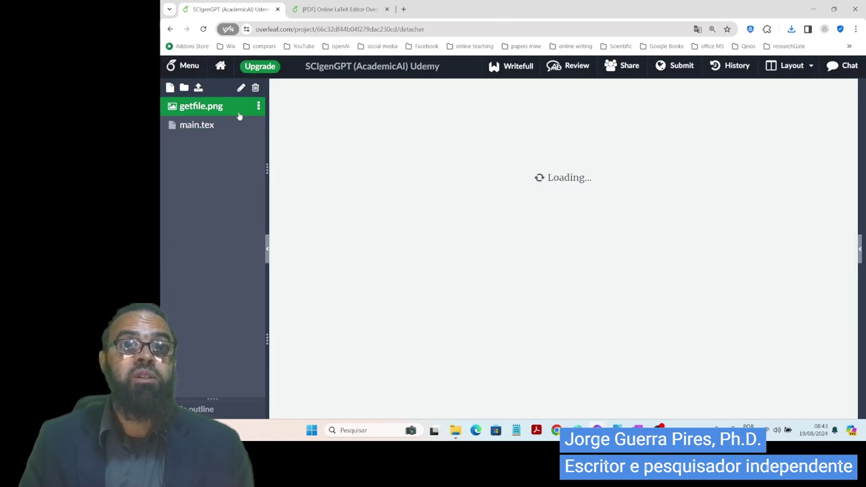
left_click(258, 106)
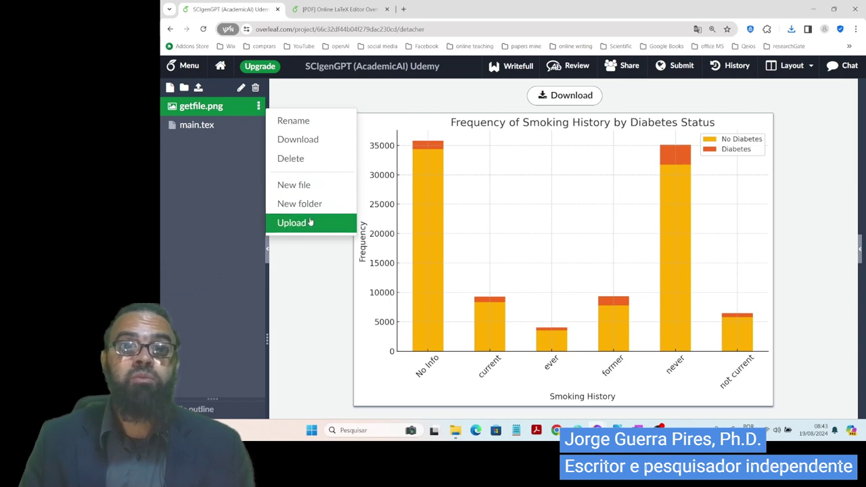
left_click(310, 123)
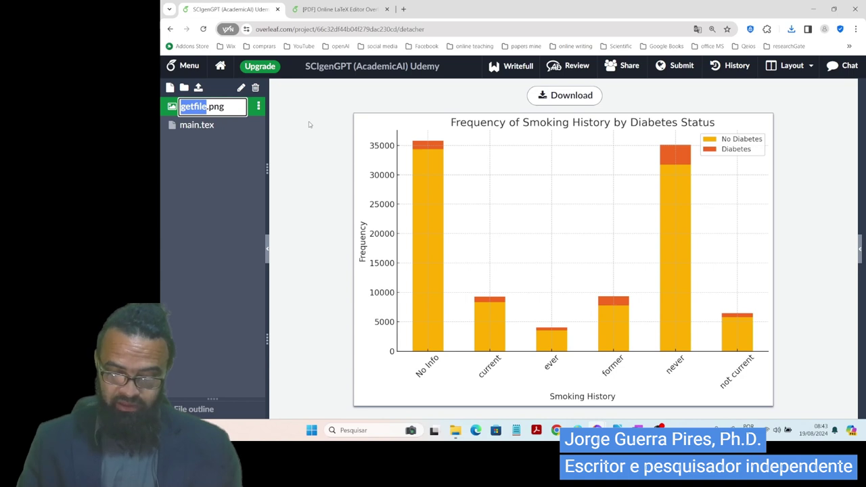
type("grafico de ba")
type("rras taba")
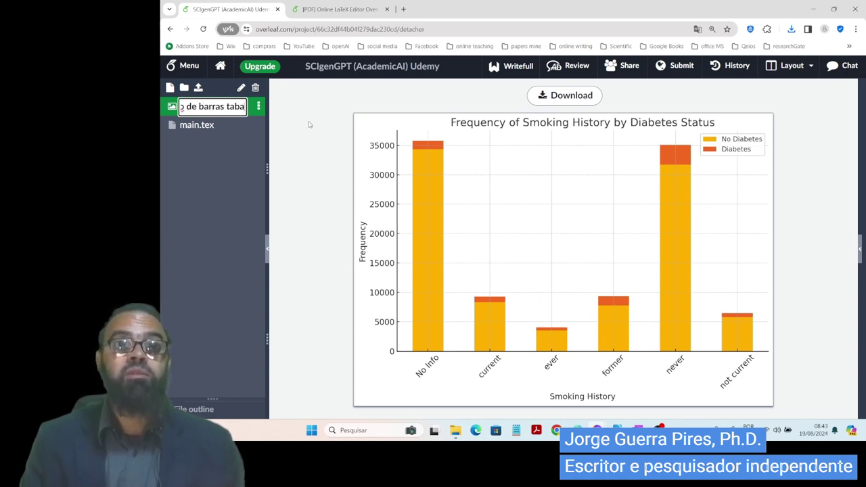
key("BackSpace")
key("BackSpace")
key("BackSpace")
key("BackSpace")
type("diabet")
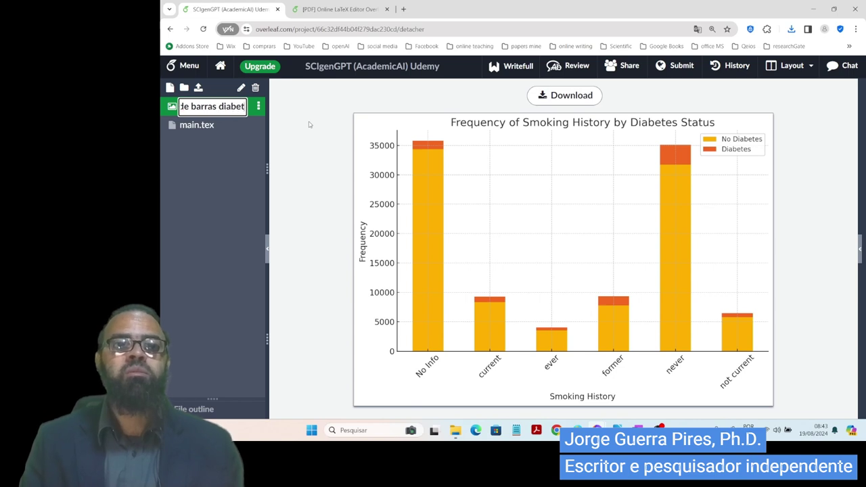
type("es e tabaf")
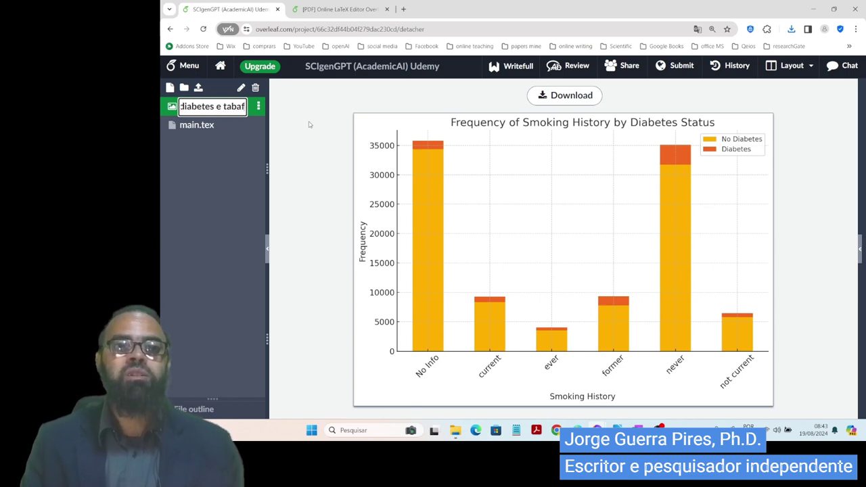
type("igismo")
key("Caps_Lock")
key("ctrl+a")
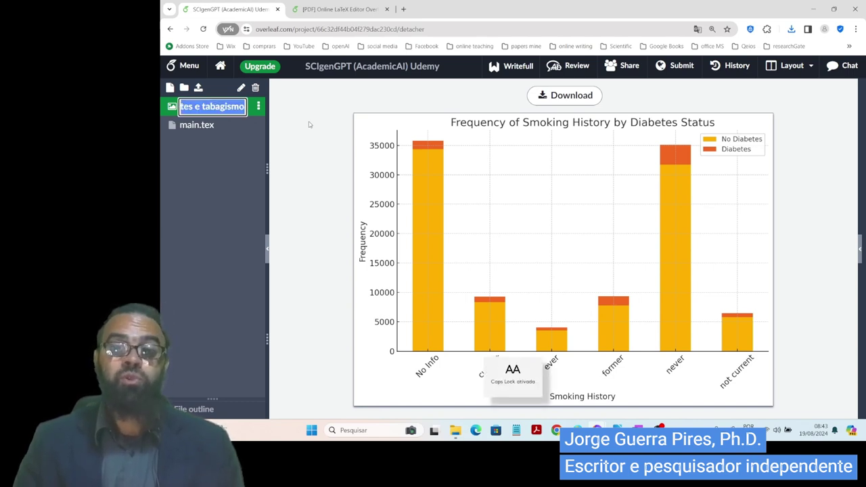
key("Return")
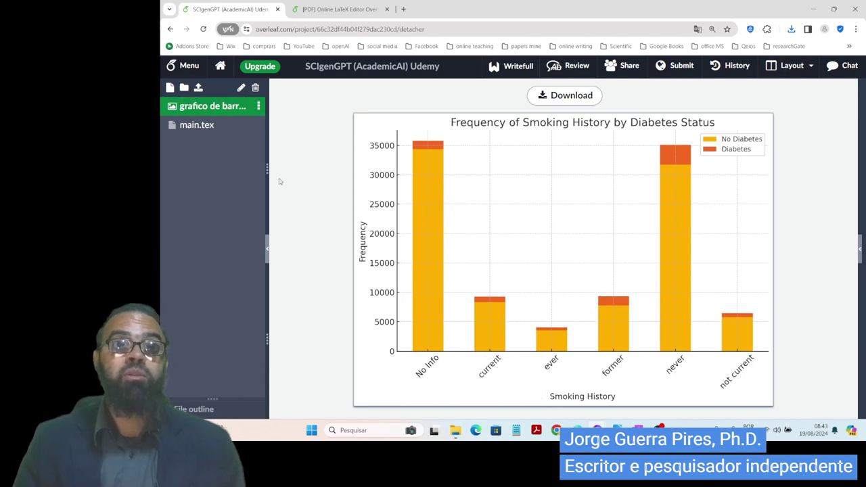
left_click(196, 128)
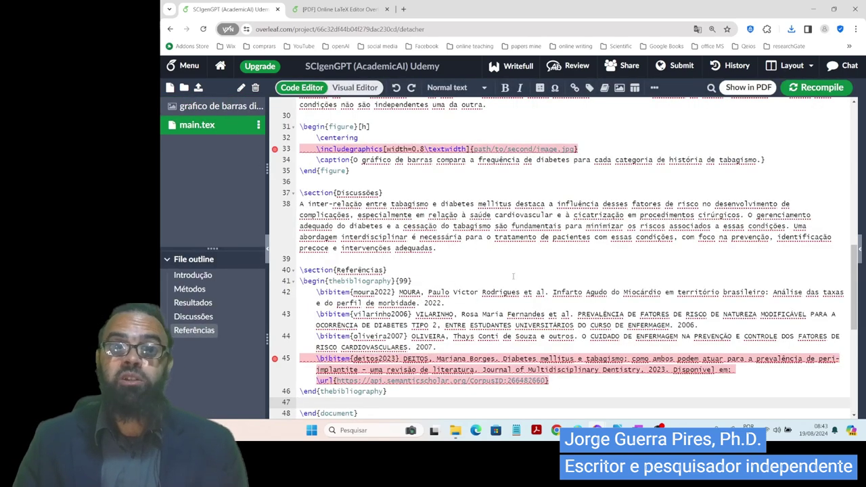
- Replace path/to/second/image.jpg on line 33 with the renamed bar chart image's file name
left_click(436, 237)
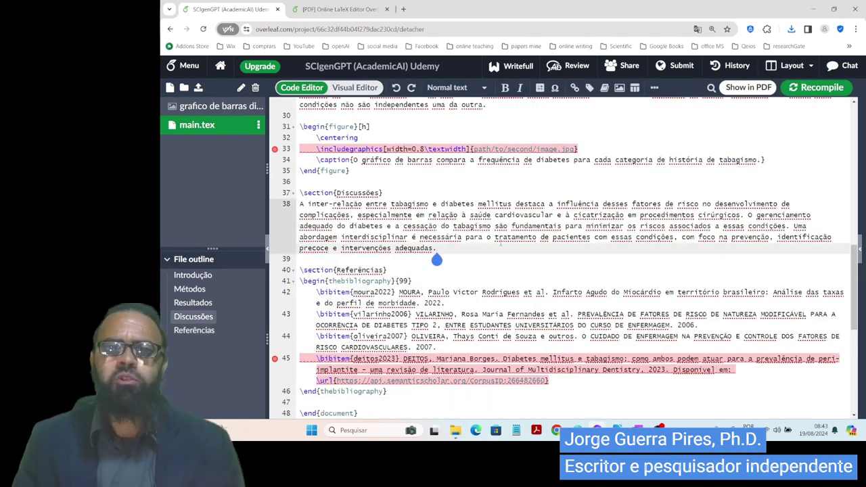
key("Up")
key("Up")
key("Up")
key("Up")
key("Up")
key("Up")
key("Up")
key("Up")
key("Up")
key("Up")
key("Up")
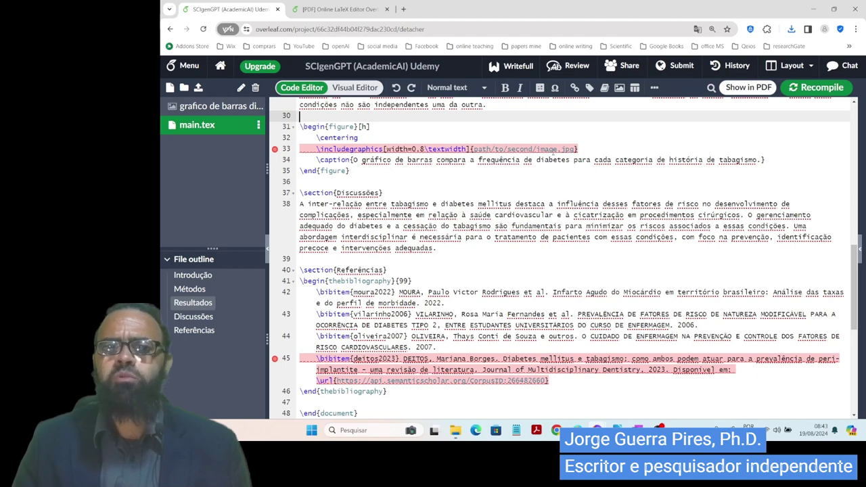
left_click(570, 149)
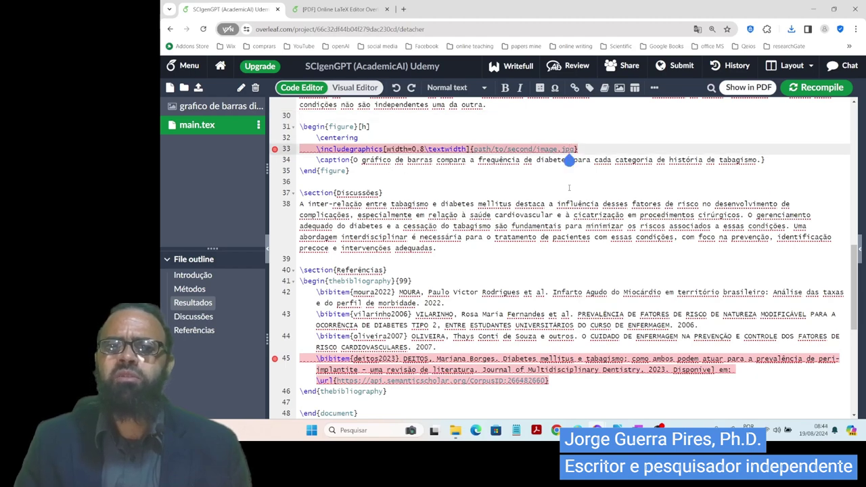
key("shift+Left")
key("shift+Left")
key("shift+Left")
key("shift+Left")
key("shift+Left")
key("shift+Left")
key("shift+Left")
key("shift+Left")
key("shift+Left")
key("shift+Left")
key("shift+Left")
key("shift+Left")
key("shift+Left")
key("shift+Left")
key("shift+Left")
key("shift+Left")
key("shift+Left")
key("shift+Left")
key("shift+Left")
key("shift+Left")
key("shift+Left")
key("shift+Left")
key("shift+Left")
key("shift+Left")
type("grafico de barras diabetes e tabagismo.png")
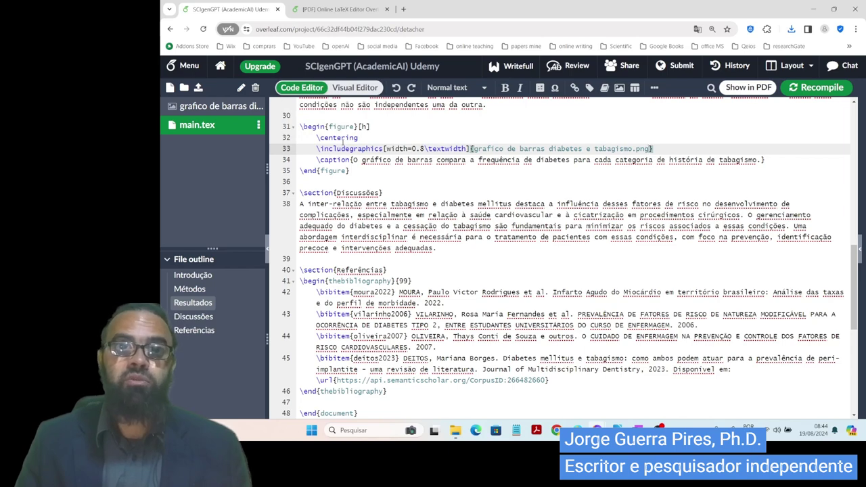
- Select the second figure block on lines 31–34 including \end{figure}
left_click(352, 181)
key("Up")
key("shift+Up")
key("shift+Up")
key("shift+Up")
key("shift+Up")
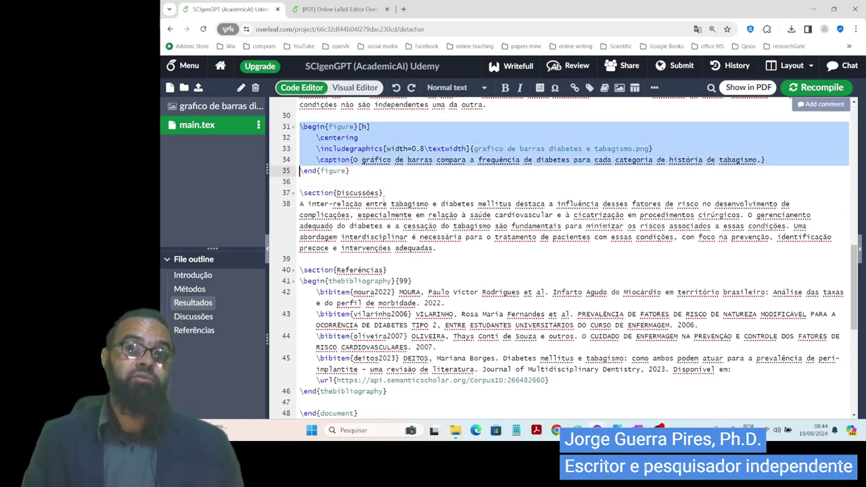
key("shift+Down")
key("shift+Down")
key("shift+Up")
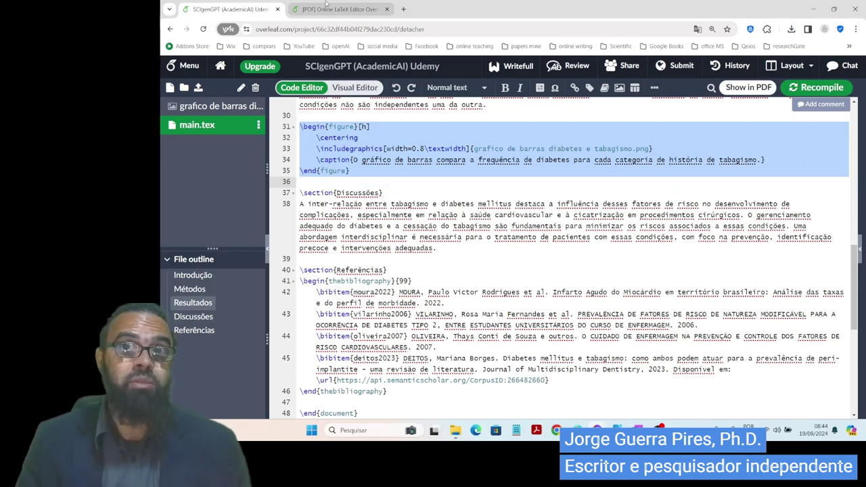
left_click(338, 9)
- Recompile and check the PDF: Figure 2 shows the bar chart, while Figure 1 is still an empty placeholder
left_click(203, 64)
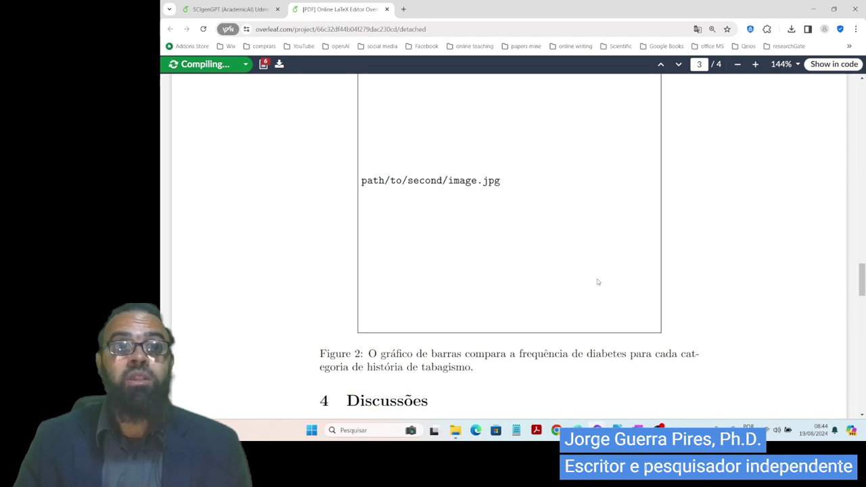
scroll(601, 298, "up", 3)
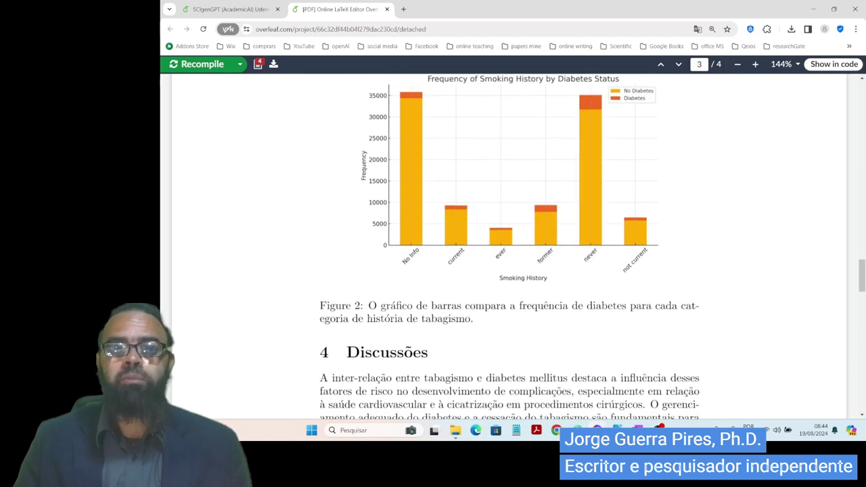
scroll(609, 284, "down", 5)
scroll(611, 259, "down", 10)
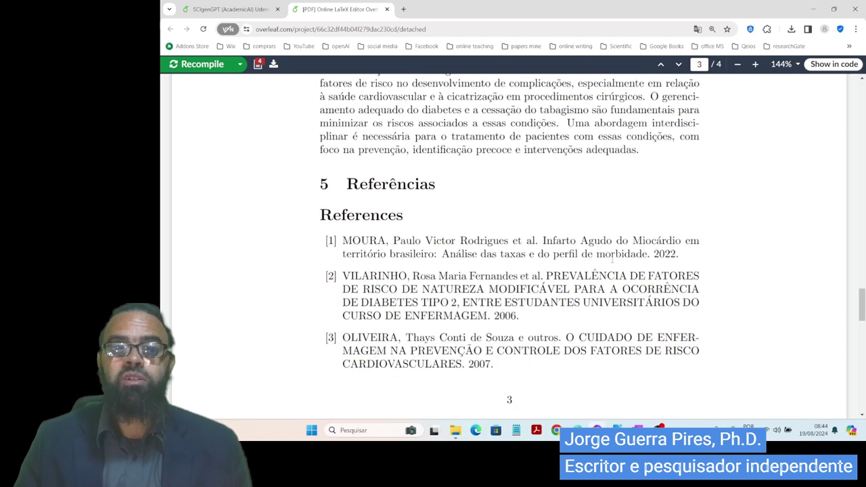
scroll(609, 270, "up", 15)
scroll(601, 298, "up", 10)
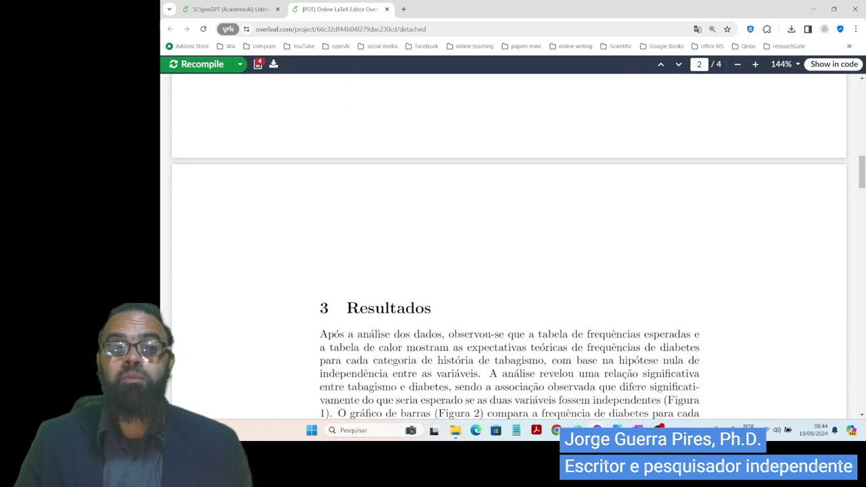
scroll(603, 233, "down", 2)
key("alt+Tab")
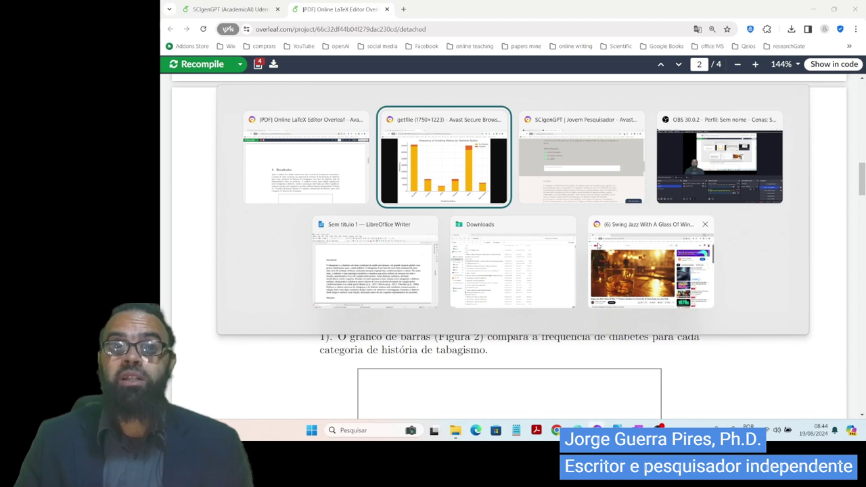
- Return to the Chrome window holding the getfile bar chart image and its Wix CMS tab
key("alt+Tab")
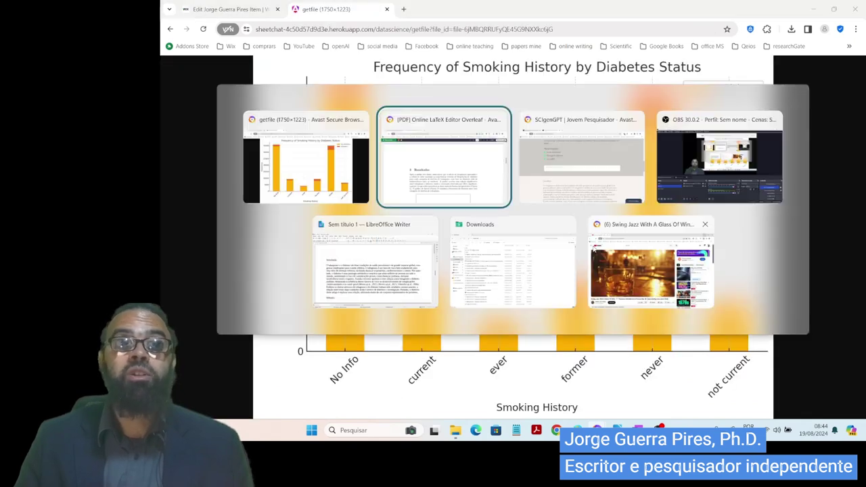
key("alt+Tab")
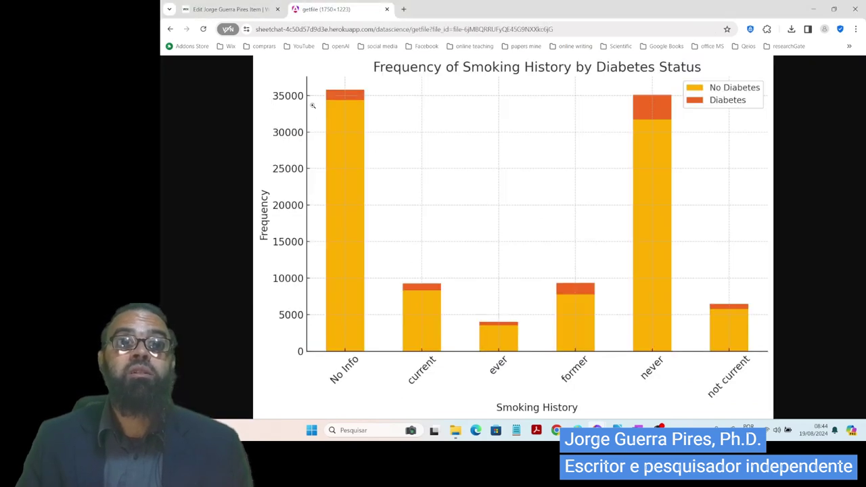
key("ctrl+Tab")
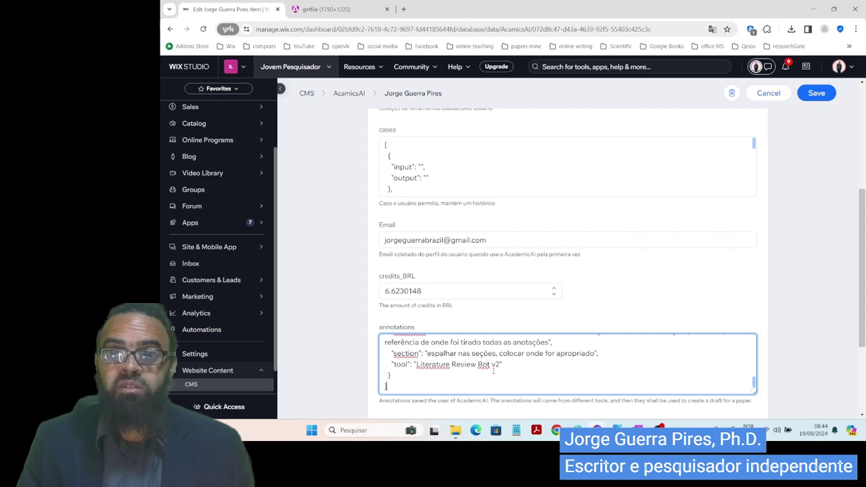
- Scroll up the annotations to the SheetChat entry with the heatmap's 'Url da image' and its expected-frequencies caption
scroll(493, 371, "up", 5)
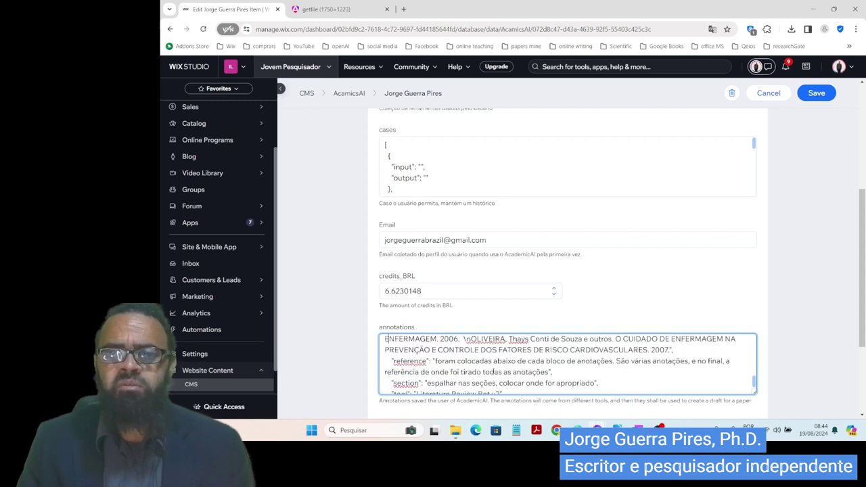
scroll(385, 339, "up", 3)
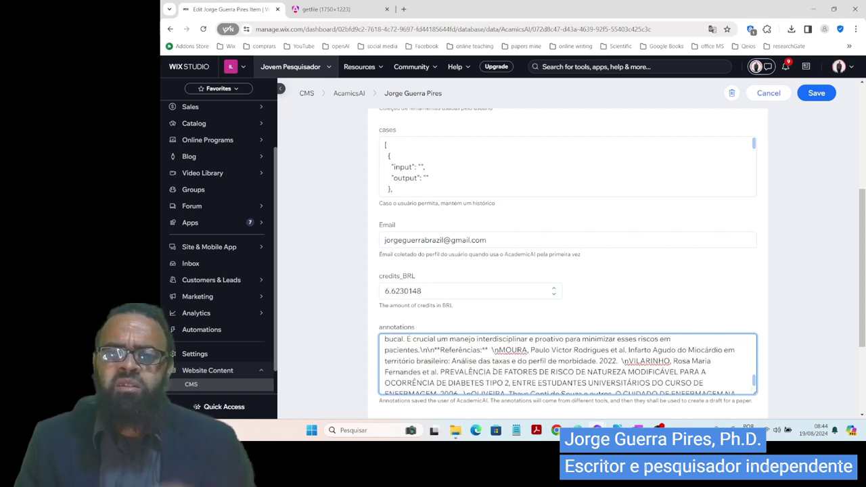
scroll(385, 339, "up", 4)
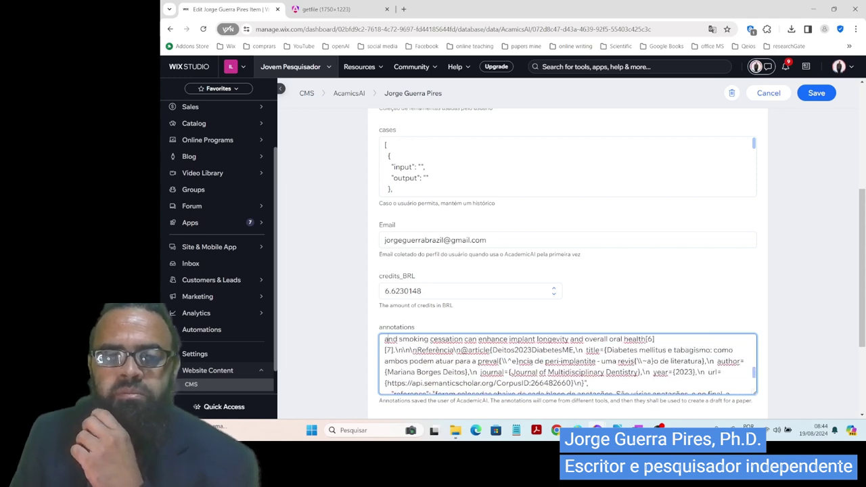
scroll(385, 338, "up", 5)
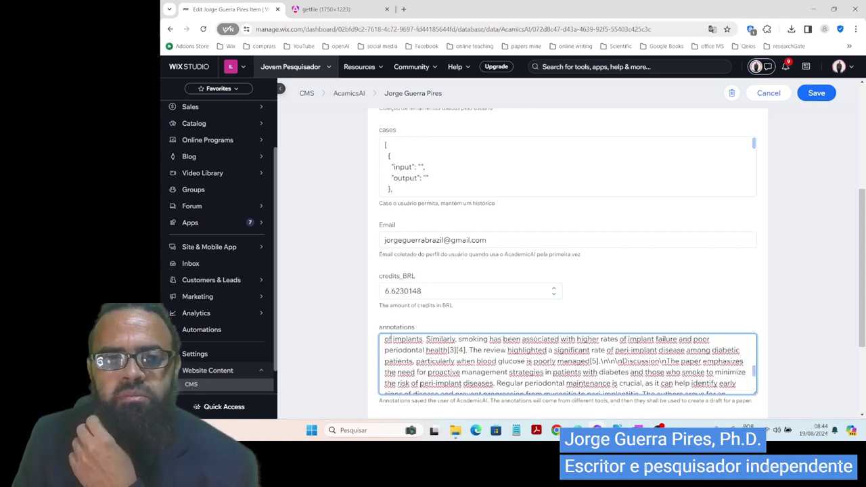
scroll(386, 338, "up", 5)
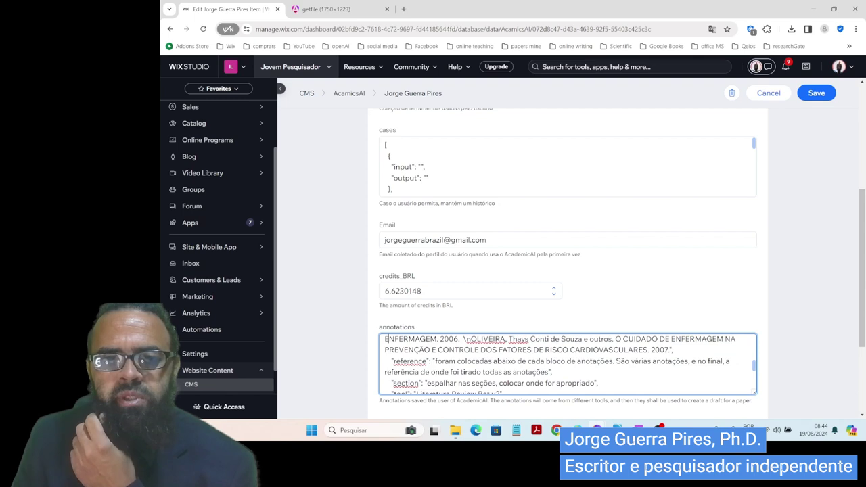
scroll(386, 338, "up", 5)
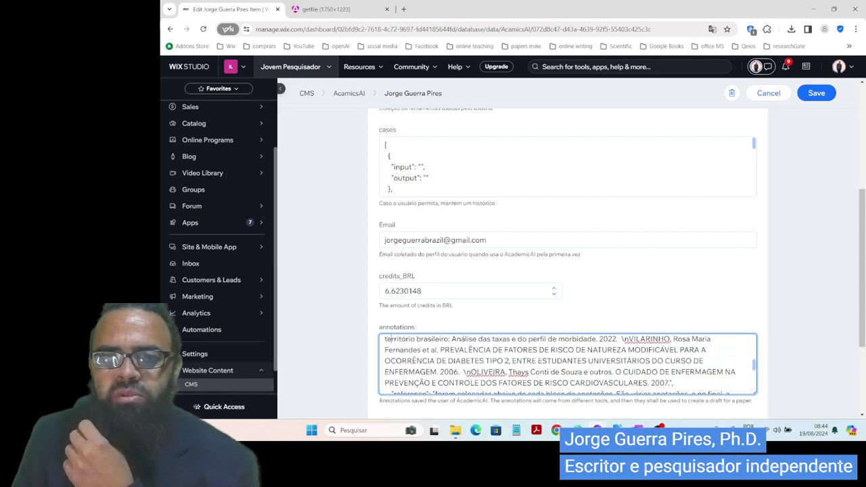
scroll(386, 338, "up", 5)
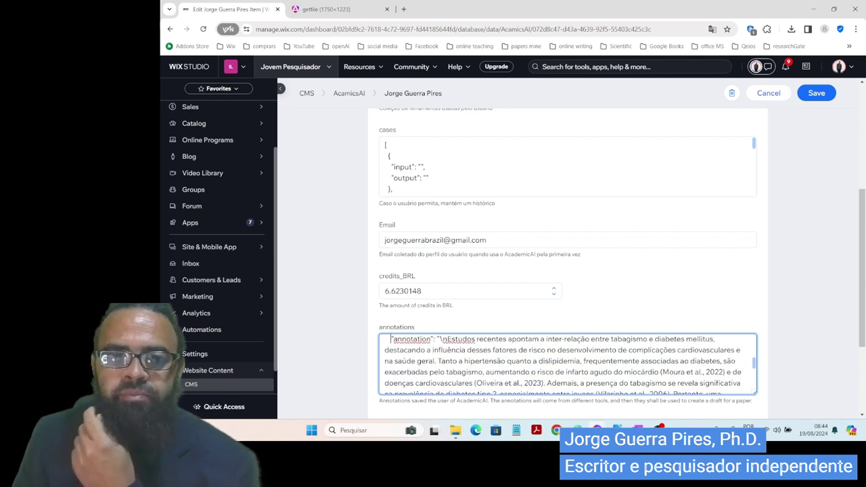
scroll(387, 339, "up", 5)
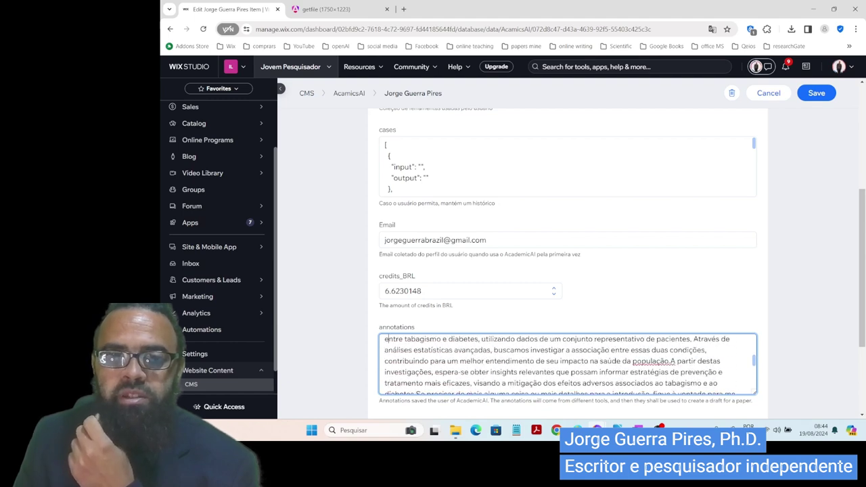
scroll(388, 339, "up", 3)
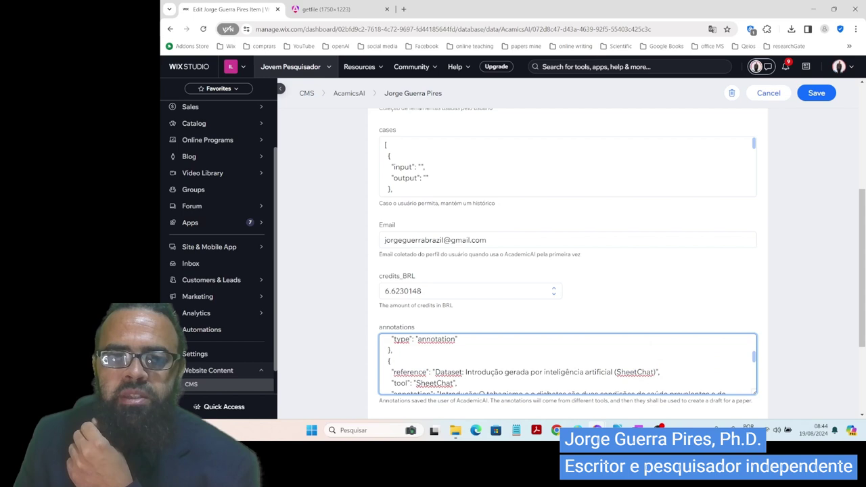
scroll(387, 339, "up", 5)
scroll(387, 338, "up", 5)
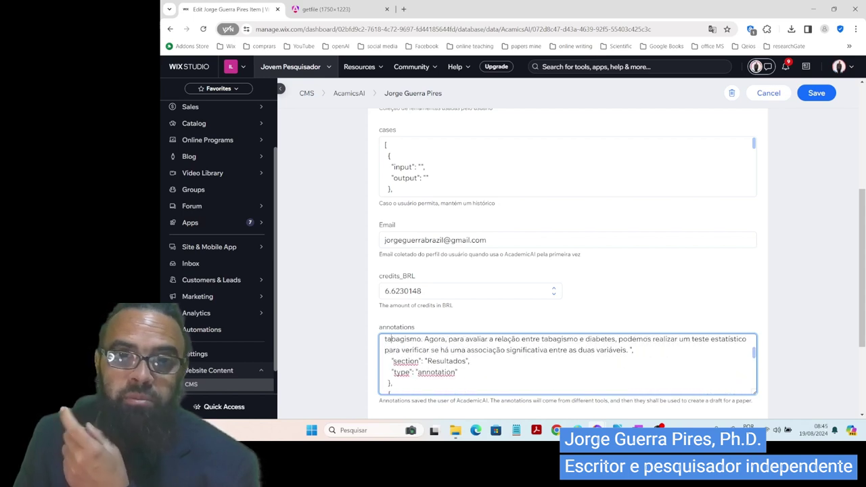
scroll(388, 338, "up", 4)
scroll(390, 339, "up", 5)
scroll(390, 339, "up", 1)
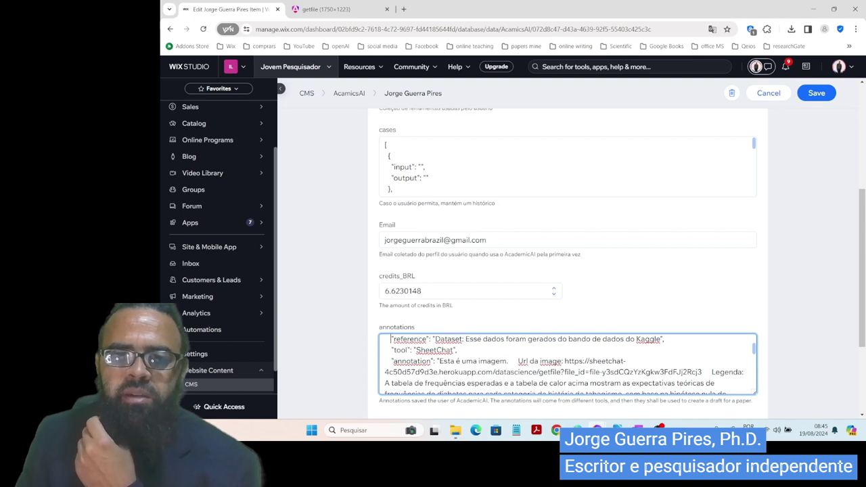
- Copy the heatmap's sheetchat getfile image URL from the annotation and open a new browser window
left_click(391, 384)
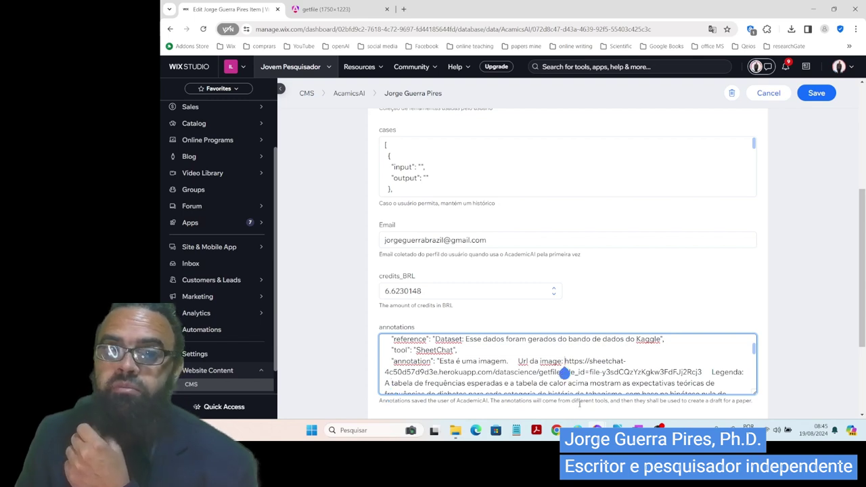
key("shift+Right")
key("shift+Right")
key("shift+Right")
key("shift+Right")
key("shift+Right")
key("shift+Right")
key("shift+Right")
key("shift+Right")
key("shift+Right")
key("shift+Right")
key("shift+Right")
key("shift+Right")
key("shift+Right")
key("shift+Right")
key("shift+Right")
key("shift+Right")
key("shift+Right")
key("shift+Right")
key("shift+Right")
key("shift+Right")
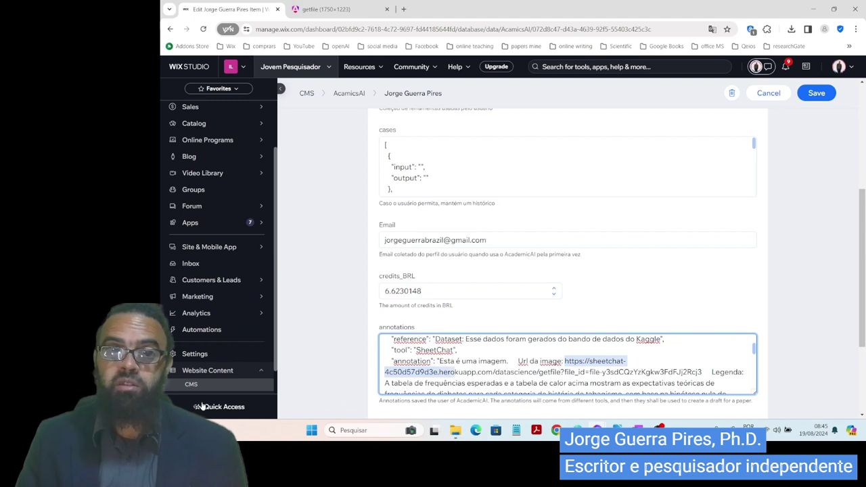
key("shift+Right")
key("shift+Right")
key("shift+Right")
key("shift+Right")
key("shift+Right")
key("shift+Right")
key("shift+Right")
key("shift+Right")
key("shift+Right")
key("shift+Right")
key("shift+Right")
key("shift+Right")
key("shift+Right")
key("shift+Right")
key("shift+Right")
key("shift+Right")
key("shift+Right")
key("shift+Right")
key("shift+Right")
key("shift+Right")
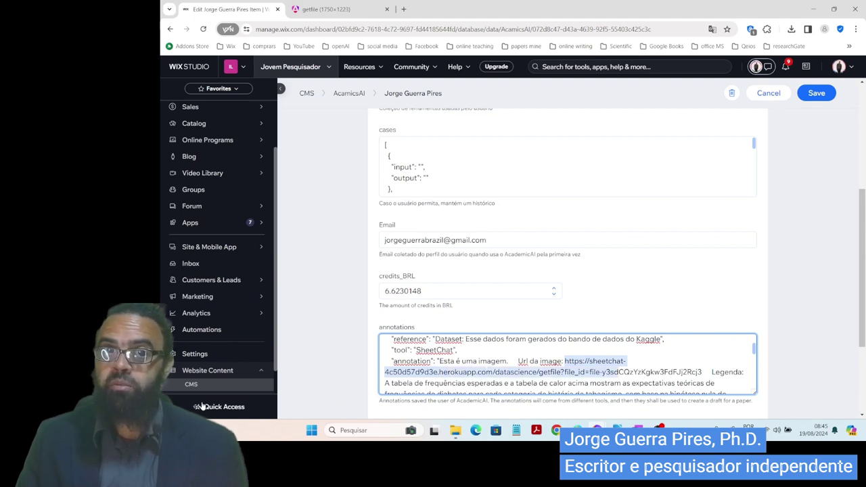
key("shift+Right")
key("shift+Right")
key("shift+Right")
key("shift+Right")
key("shift+Right")
key("shift+Right")
key("ctrl+c")
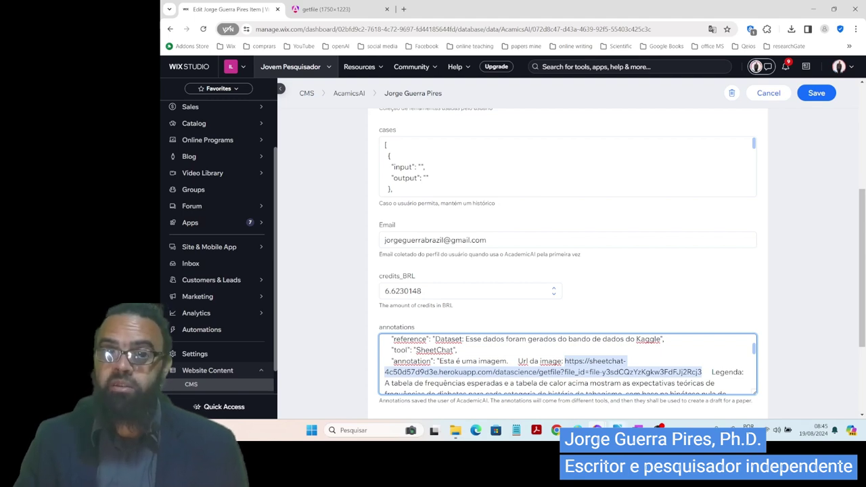
right_click(597, 430)
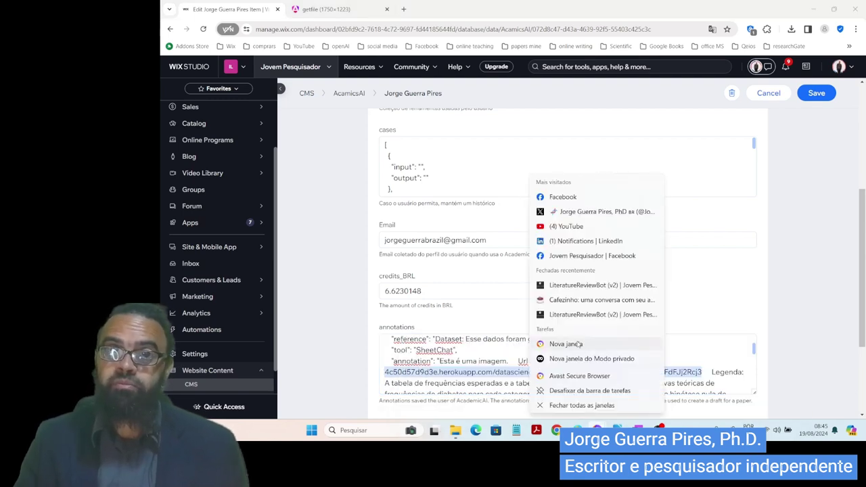
left_click(566, 344)
- Load the pasted heatmap URL and save the image as getfile (1).png
key("ctrl+v")
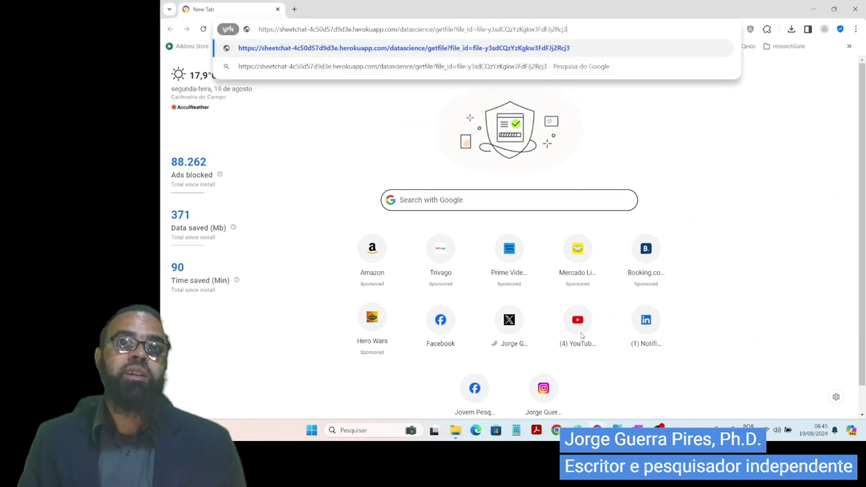
key("Return")
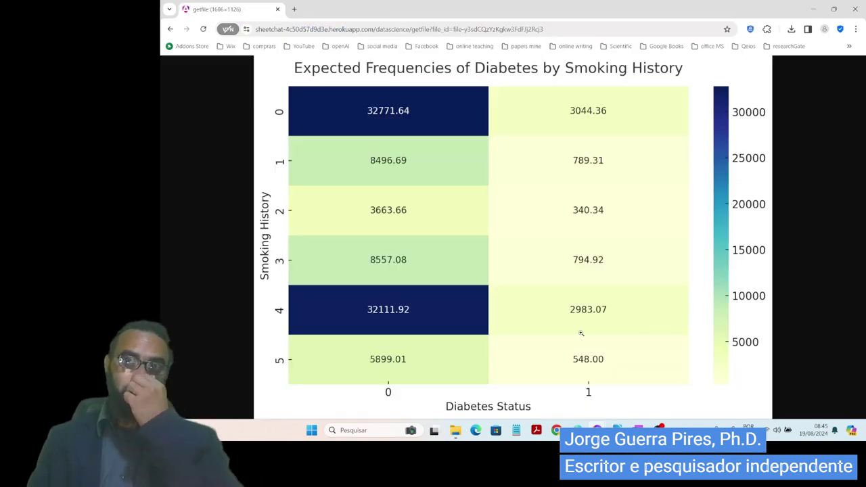
right_click(444, 216)
left_click(501, 240)
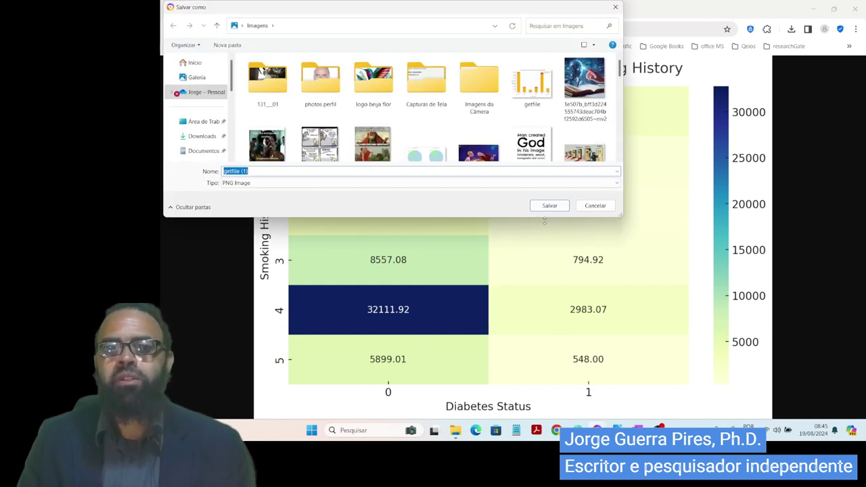
left_click(553, 209)
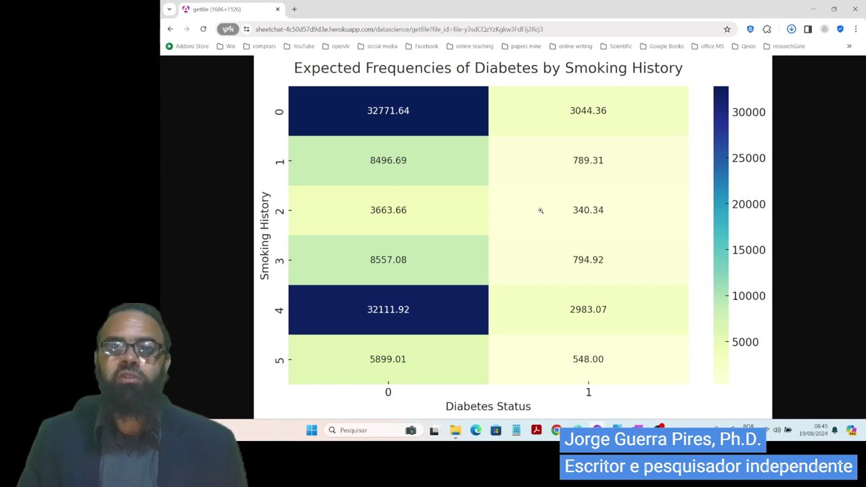
- Switch back from the browser to the Overleaf window
key("ctrl+shift+Tab")
key("alt+Tab")
key("Tab")
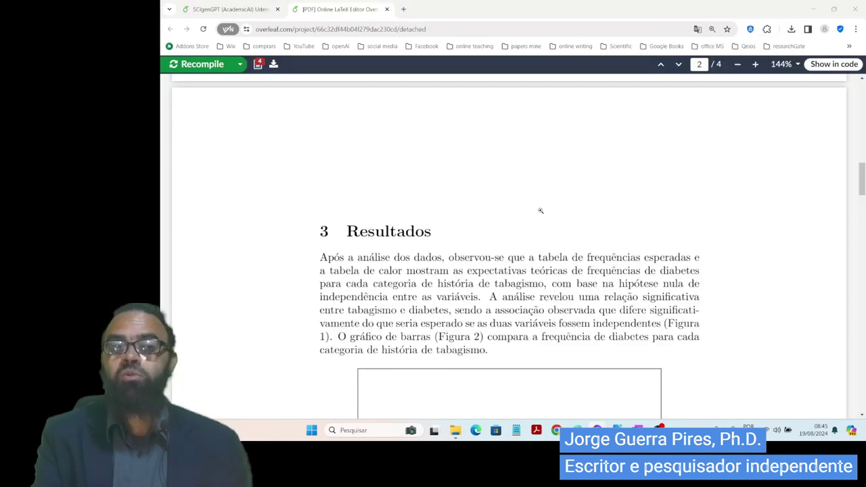
- Upload getfile (1).png from the computer into the Overleaf project and preview it
left_click(230, 9)
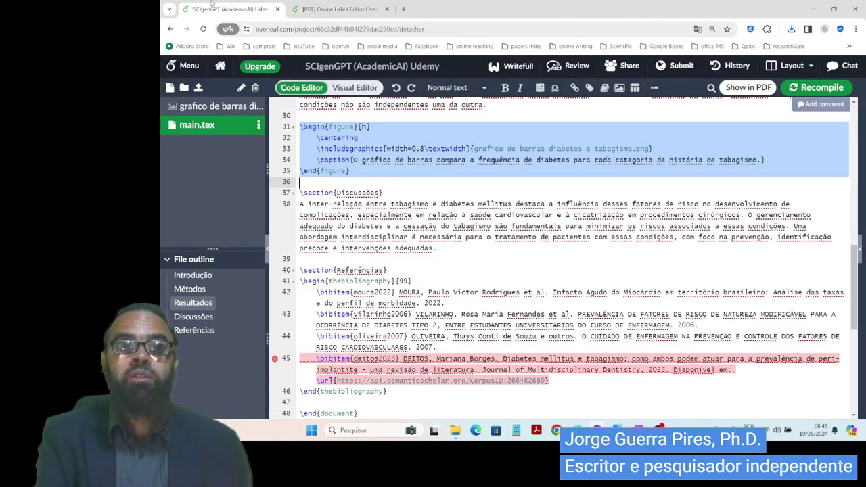
left_click(199, 87)
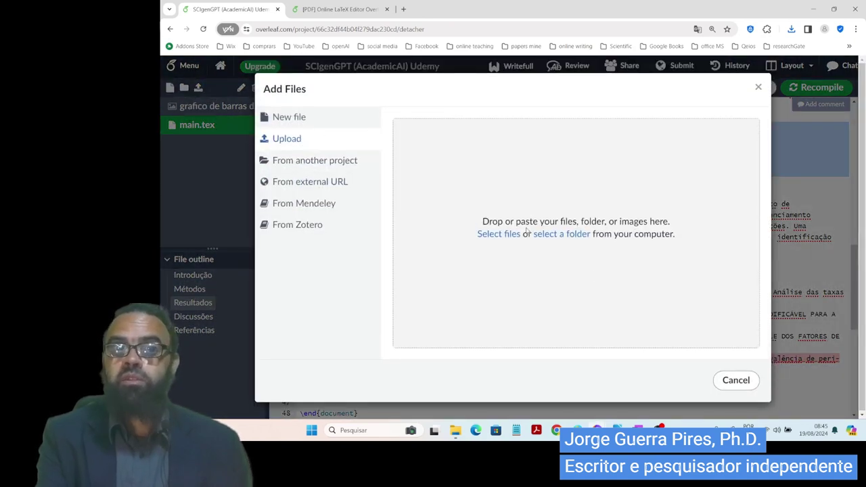
left_click(494, 234)
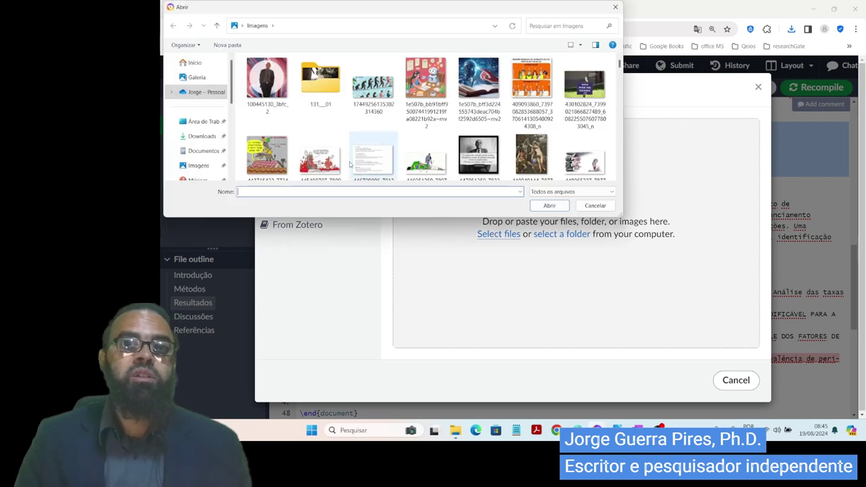
left_click(532, 84)
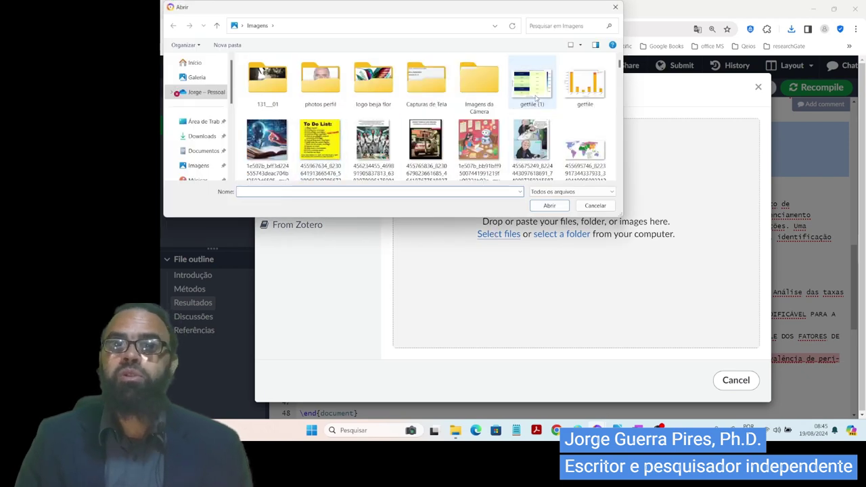
left_click(559, 206)
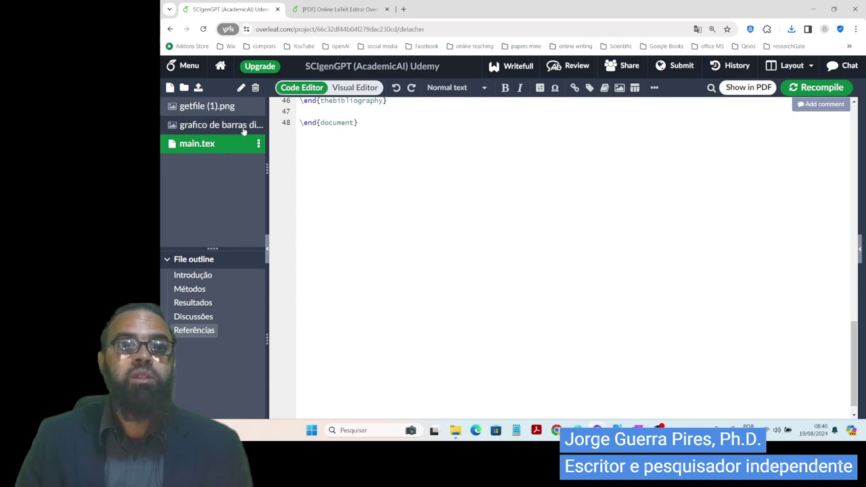
left_click(242, 129)
- Rename getfile (1).png to 'tabela de frequência.png', then return to main.tex
left_click(233, 108)
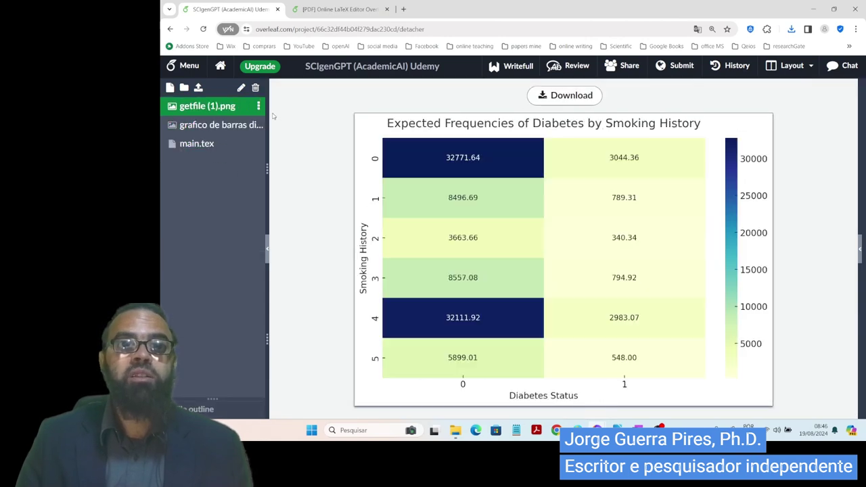
left_click(258, 107)
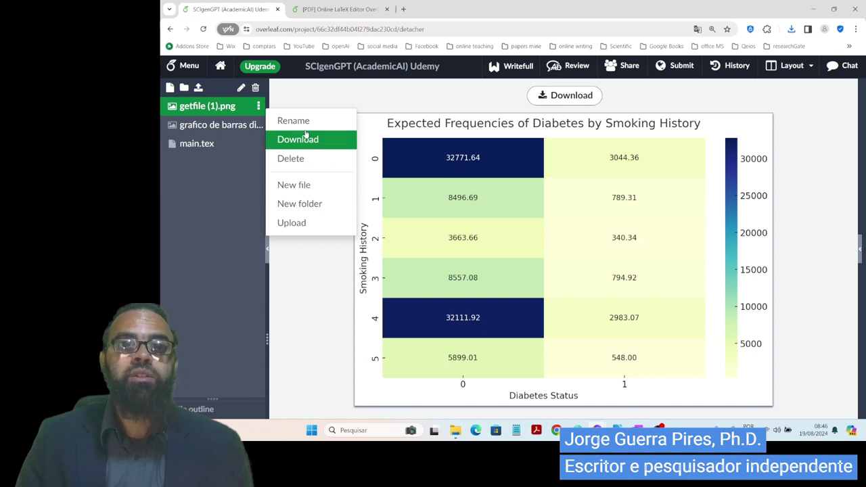
left_click(303, 122)
type("TAB")
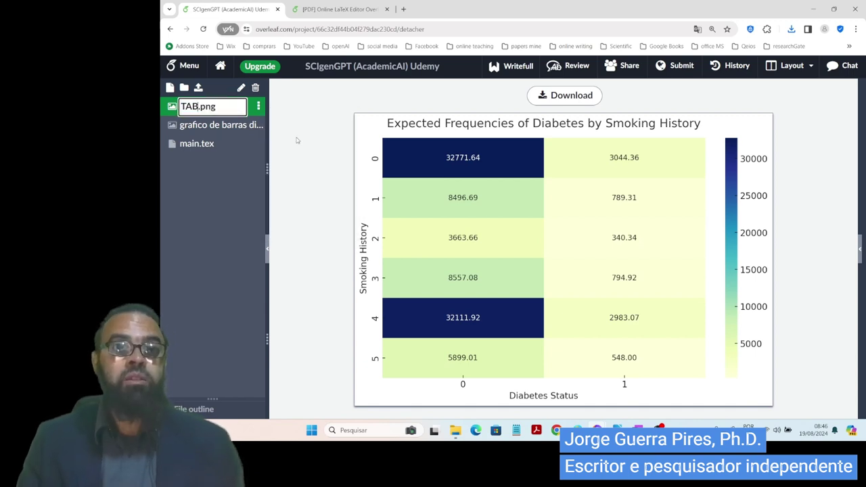
key("BackSpace")
key("BackSpace")
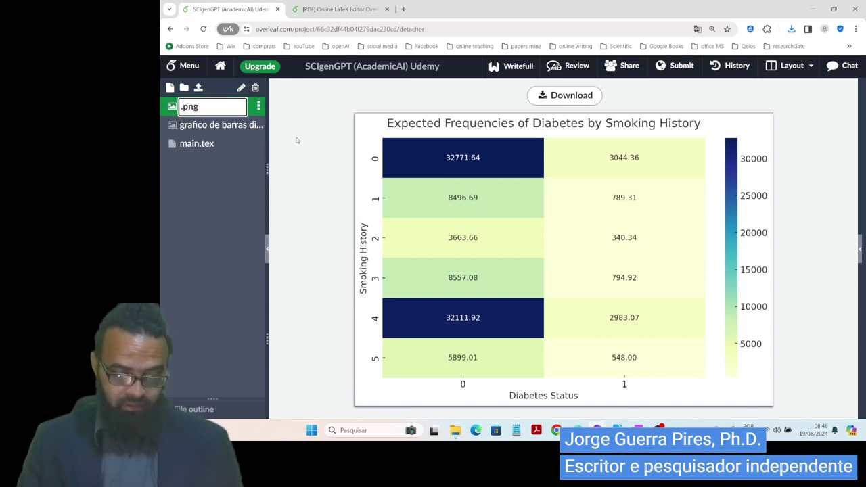
key("Caps_Lock")
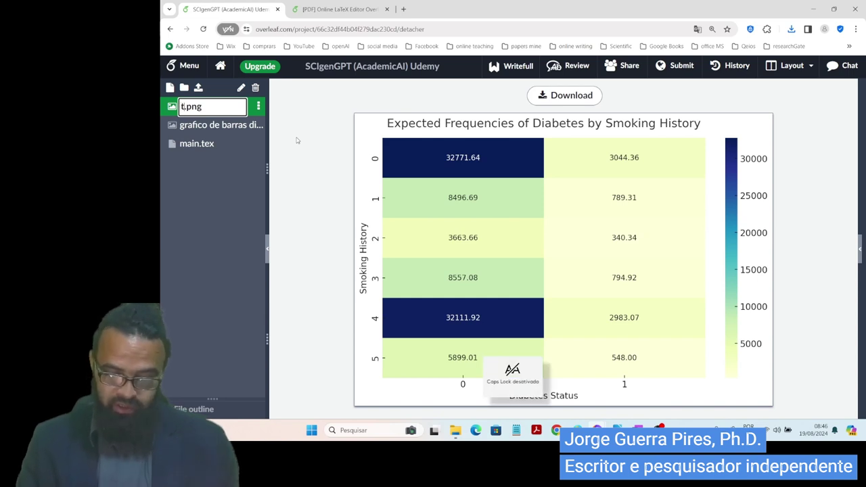
type("tave")
key("BackSpace")
key("BackSpace")
type("bel")
type("ela de f")
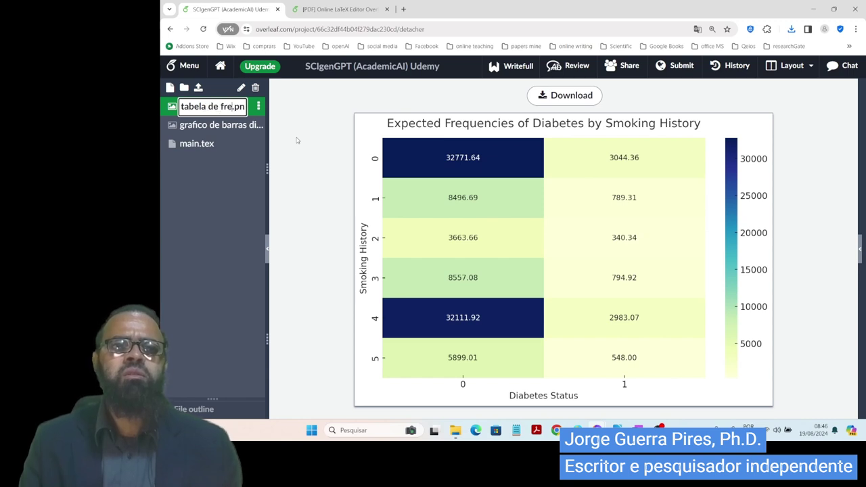
type("requência")
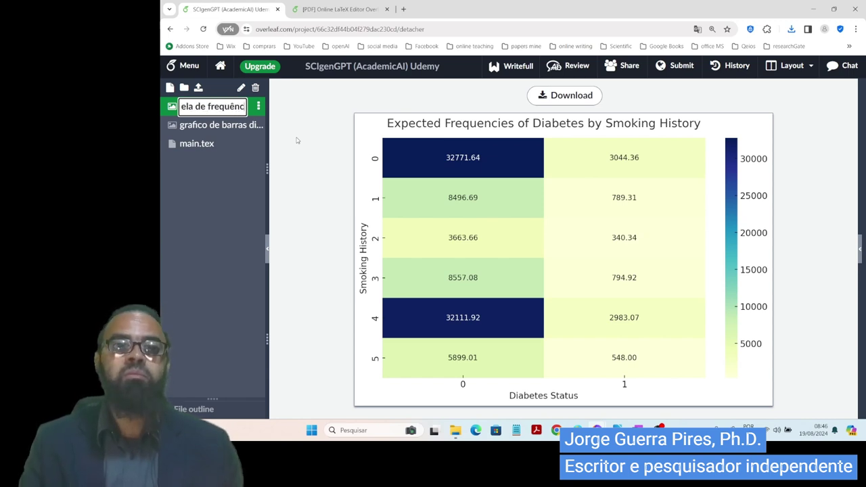
key("ctrl+a")
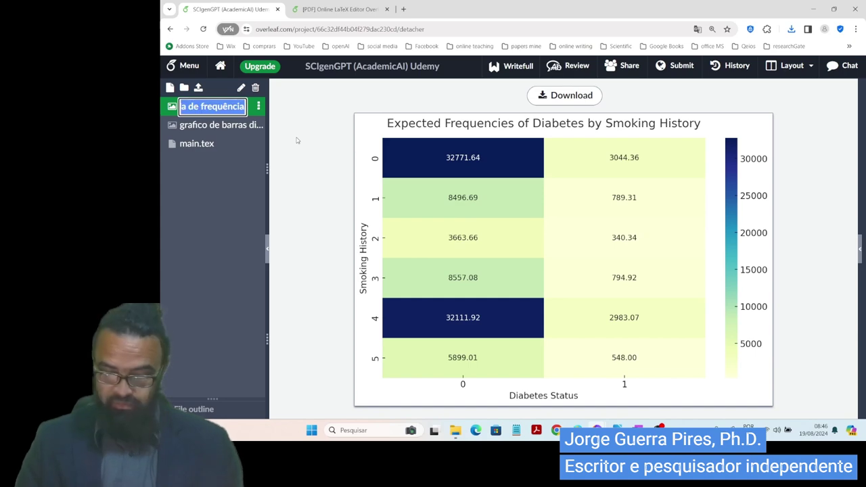
key("Return")
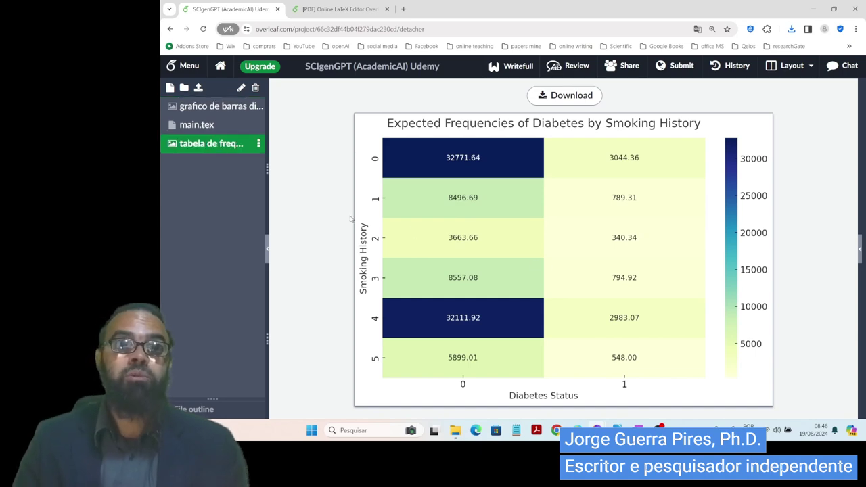
left_click(215, 127)
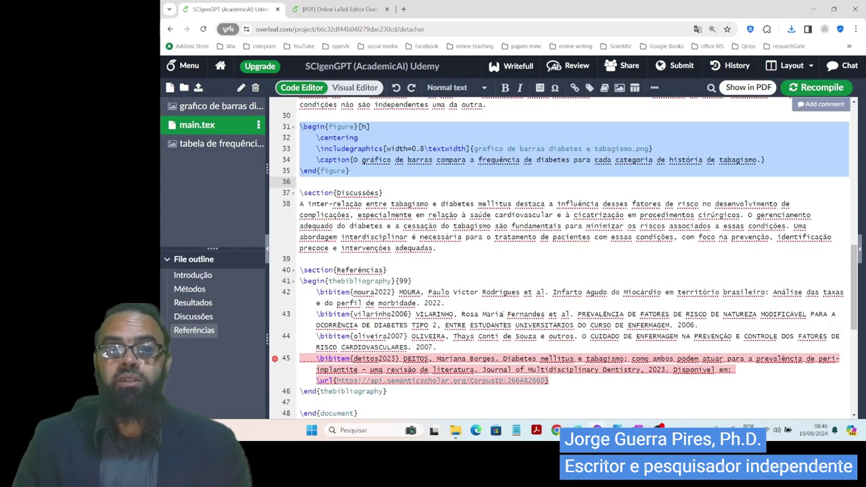
- Move the cursor to the first figure's image line under Resultados in main.tex
left_click(410, 283)
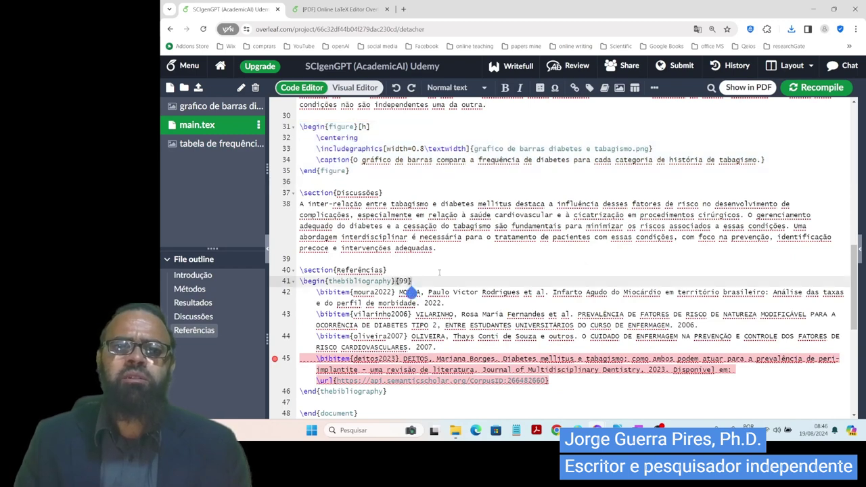
key("Up")
key("Up")
key("Up")
key("Up")
key("Up")
key("Up")
key("Up")
key("Up")
key("Up")
key("Up")
key("Up")
key("Up")
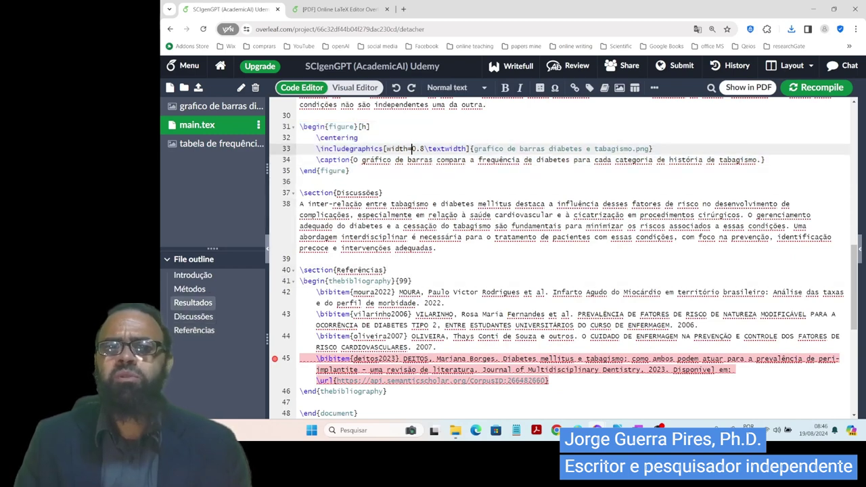
key("Down")
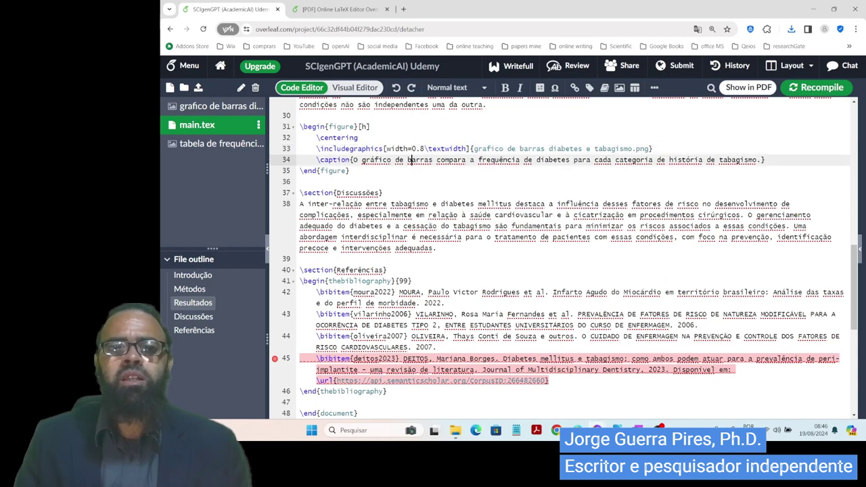
key("Up")
key("Up")
key("Up")
key("Up")
key("Up")
key("Up")
key("Up")
key("Up")
key("Up")
key("Up")
key("Up")
key("Up")
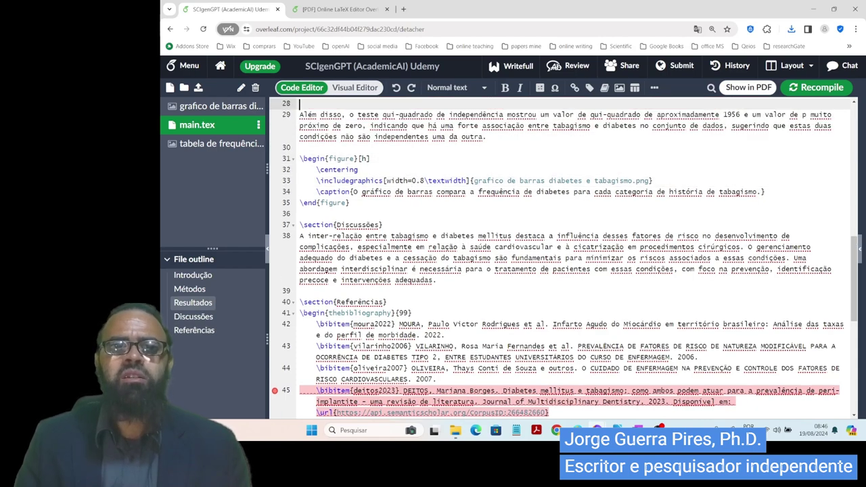
key("Up")
key("Up")
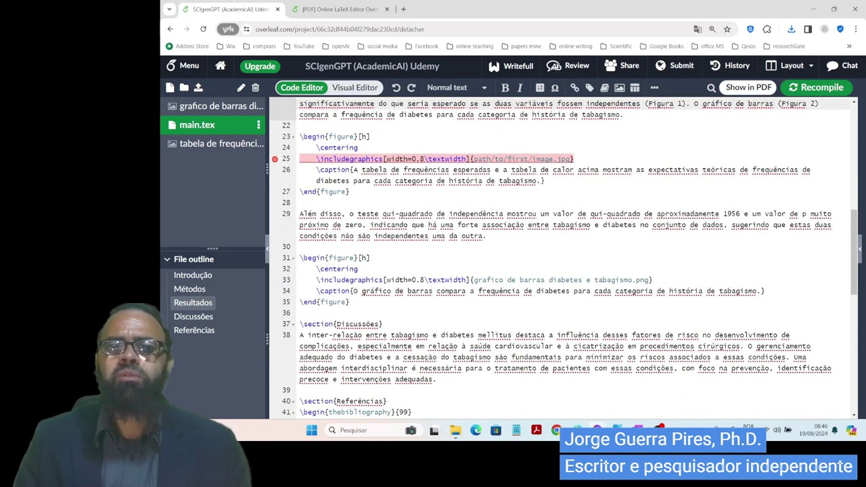
left_click(369, 177)
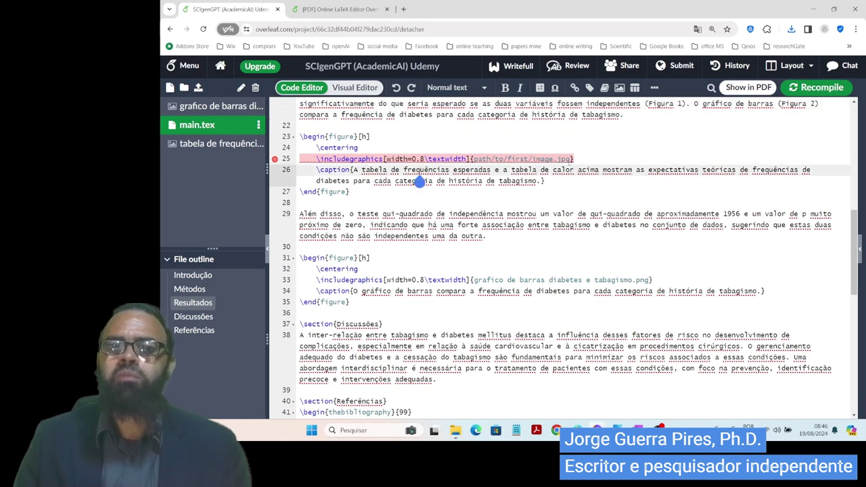
- Replace path/to/first/image.jpg with tabela de frequência.png and view the rendered heatmap
left_click(566, 162)
key("shift+Left")
key("shift+Left")
key("shift+Left")
key("shift+Left")
key("shift+Left")
key("shift+Left")
key("shift+Left")
key("shift+Left")
key("shift+Left")
key("shift+Left")
key("shift+Left")
key("shift+Left")
key("shift+Left")
key("shift+Left")
key("shift+Left")
key("shift+Left")
key("shift+Left")
key("shift+Left")
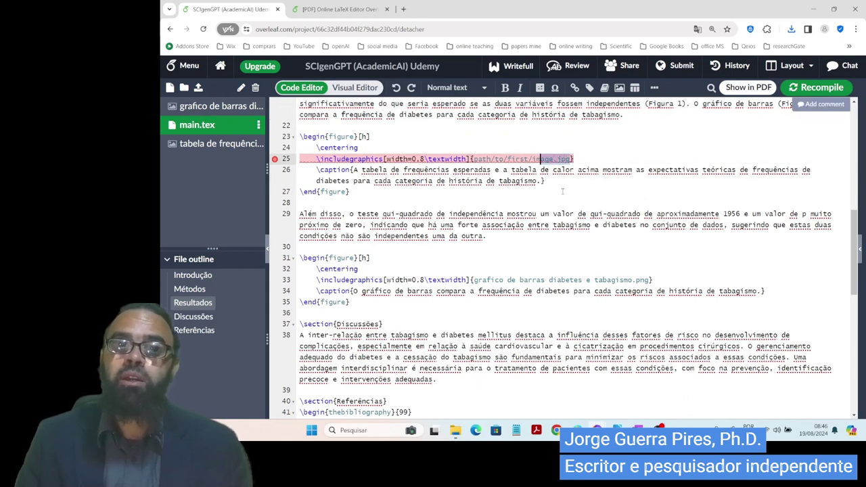
key("shift+Left")
key("shift+Left")
key("shift+Left")
key("shift+Left")
key("shift+Left")
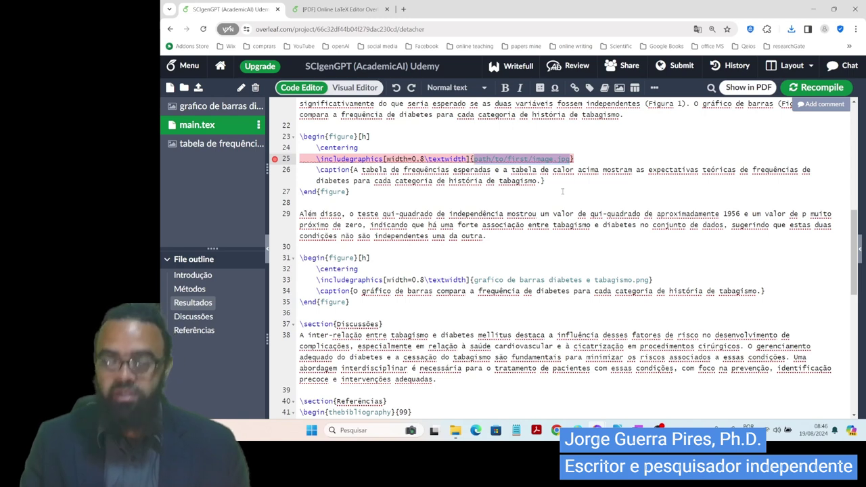
key("BackSpace")
left_click(542, 179)
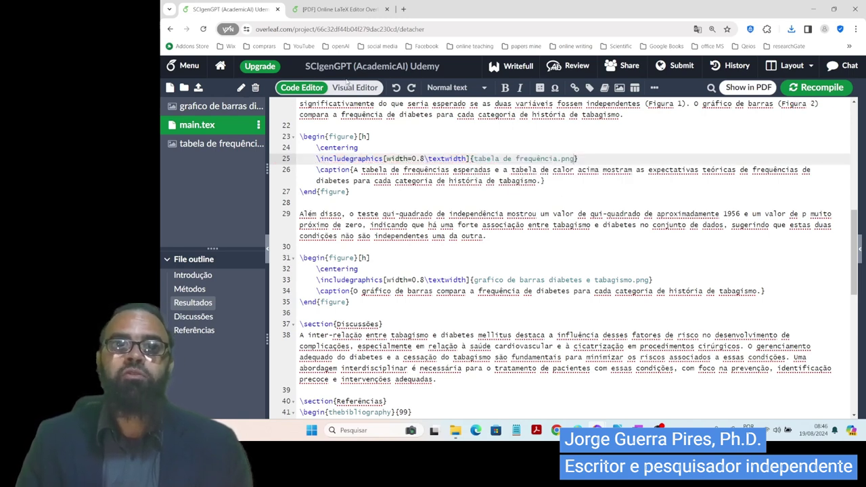
left_click(352, 86)
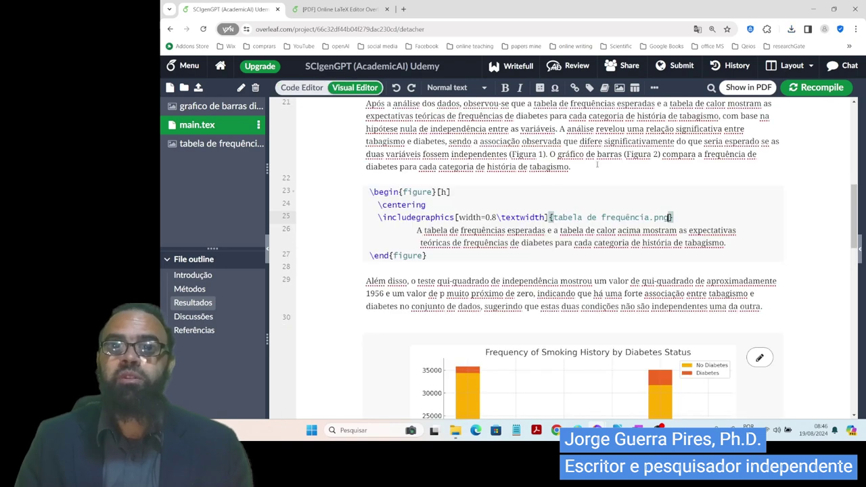
left_click(598, 167)
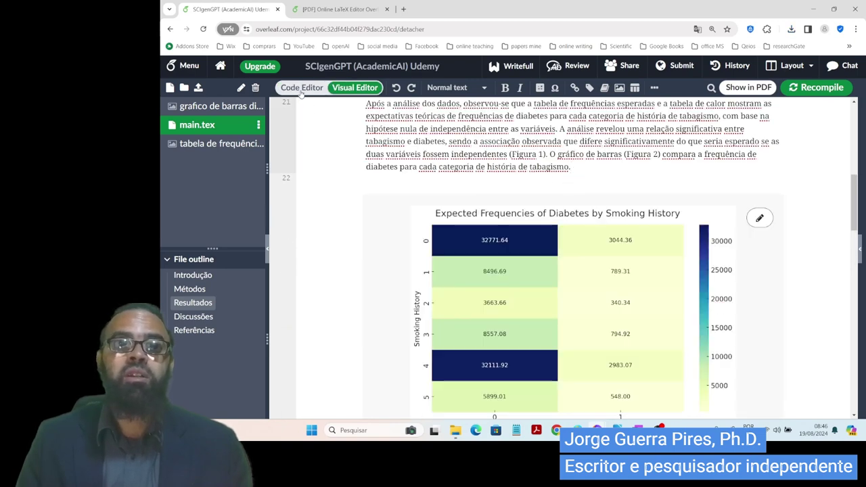